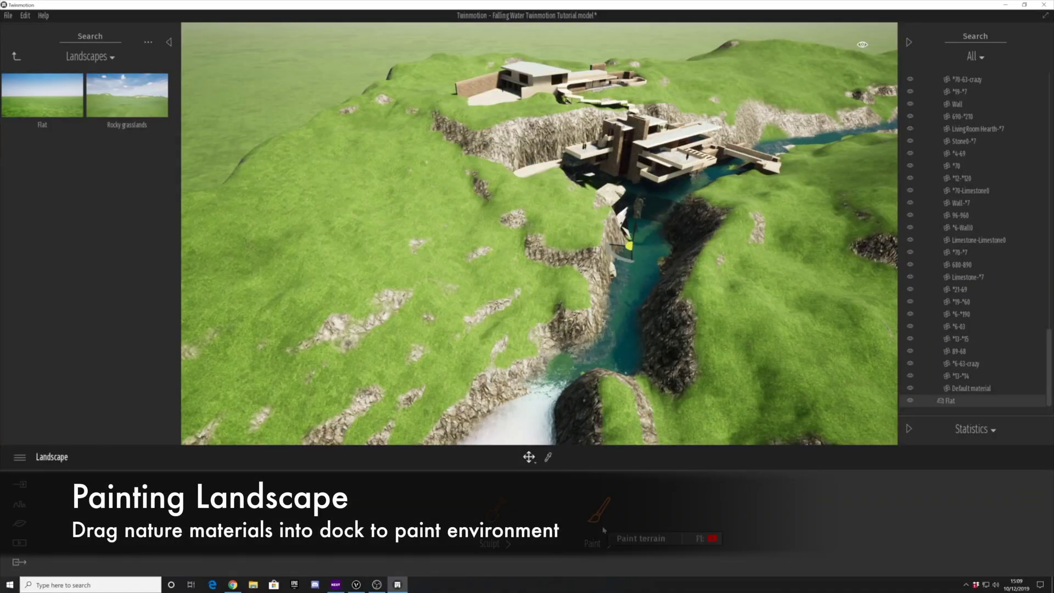
# Start painting the terrain and replace the Mossy rocks paint material with River pebbles.
pyautogui.click(604, 530)
pyautogui.scroll(-3, 99, 301)
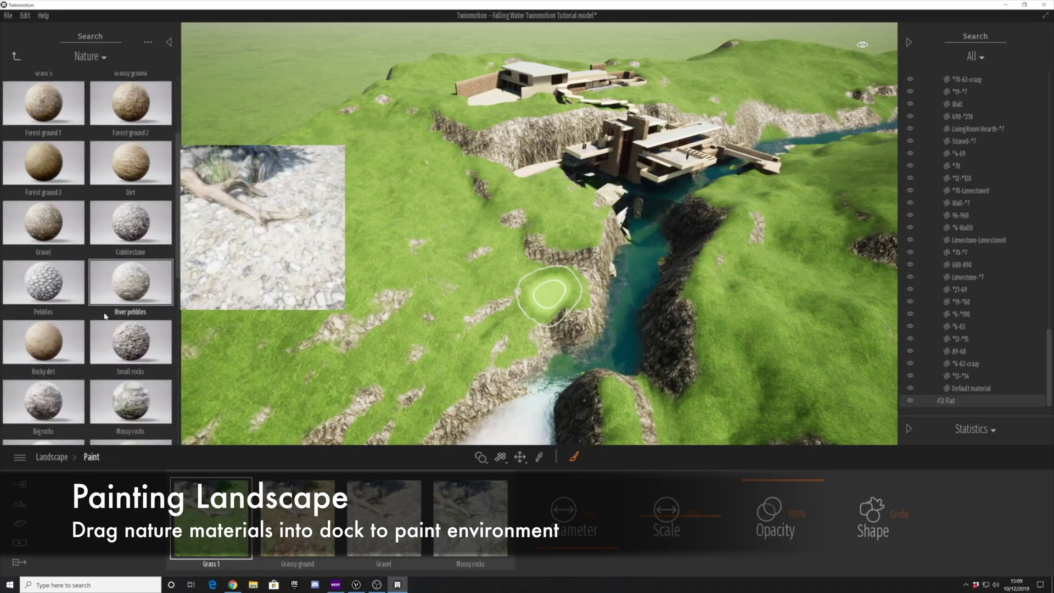
pyautogui.moveTo(114, 283); pyautogui.dragTo(467, 525)
# Replace the Grass 1 base material of the terrain with Forest ground 3.
pyautogui.scroll(1, 64, 224)
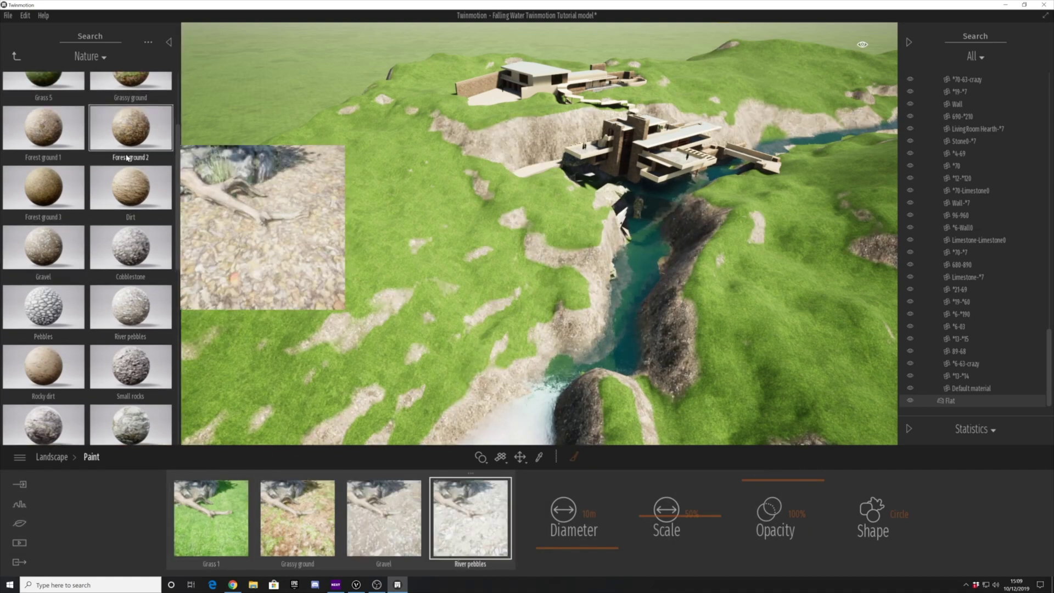
pyautogui.moveTo(131, 148); pyautogui.dragTo(216, 528)
pyautogui.moveTo(39, 165); pyautogui.dragTo(222, 518)
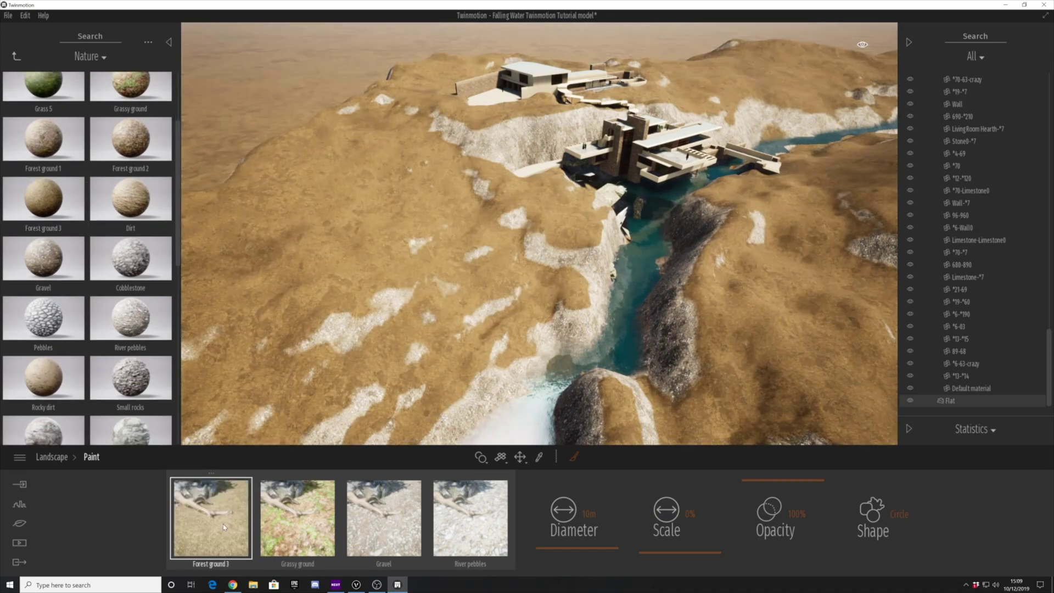
# Paint River pebbles along the river bed, from the downstream waterfall up past the house and bridge.
pyautogui.moveTo(448, 397); pyautogui.dragTo(423, 369, button='middle')
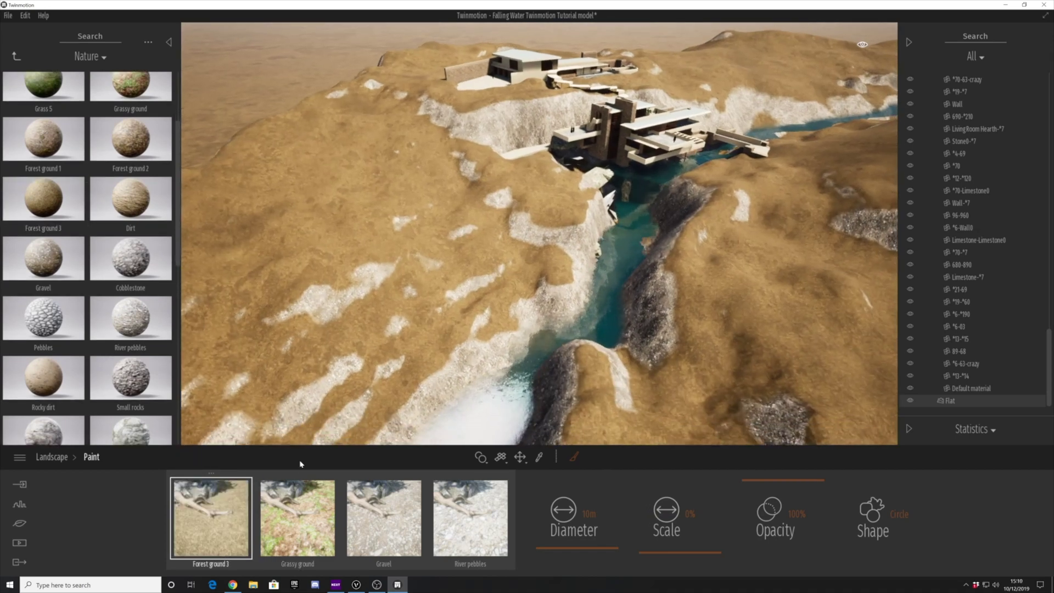
pyautogui.moveTo(595, 379)
pyautogui.keyDown('shift'); pyautogui.mouseDown(button='middle')
pyautogui.moveTo(592, 354)
pyautogui.moveTo(521, 344)
pyautogui.moveTo(649, 357)
pyautogui.mouseUp(button='middle'); pyautogui.keyUp('shift')
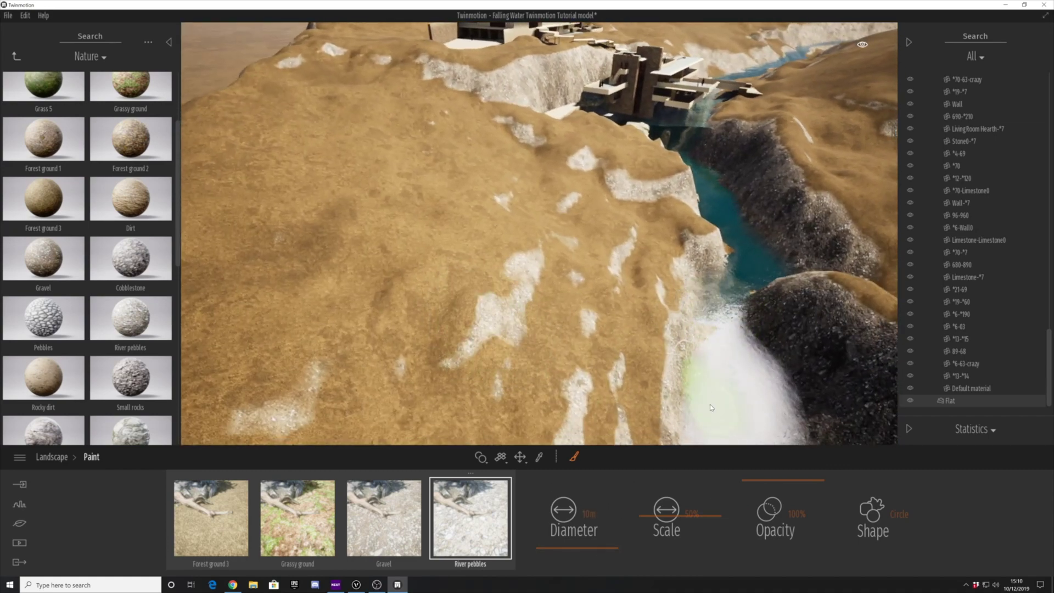
pyautogui.moveTo(711, 407); pyautogui.dragTo(704, 305, button='middle')
pyautogui.moveTo(686, 357); pyautogui.dragTo(693, 388, button='middle')
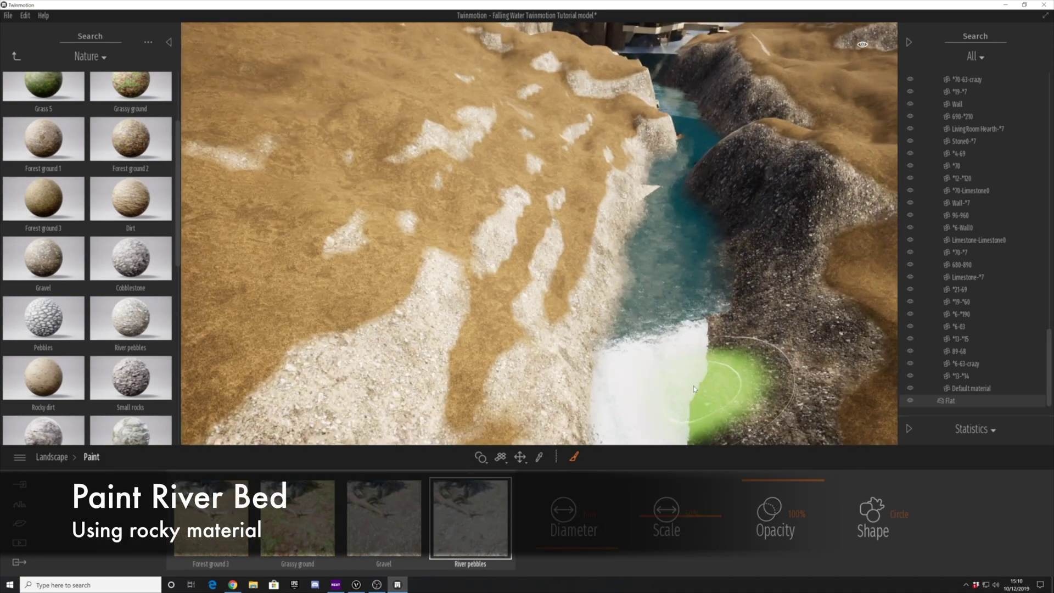
pyautogui.scroll(-5, 638, 304)
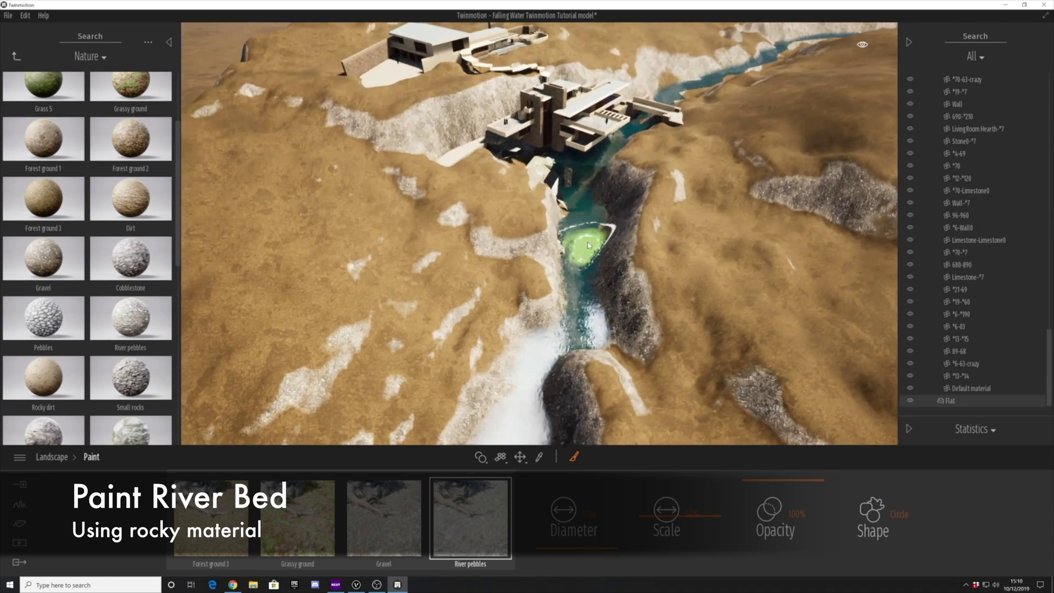
pyautogui.scroll(5, 585, 233)
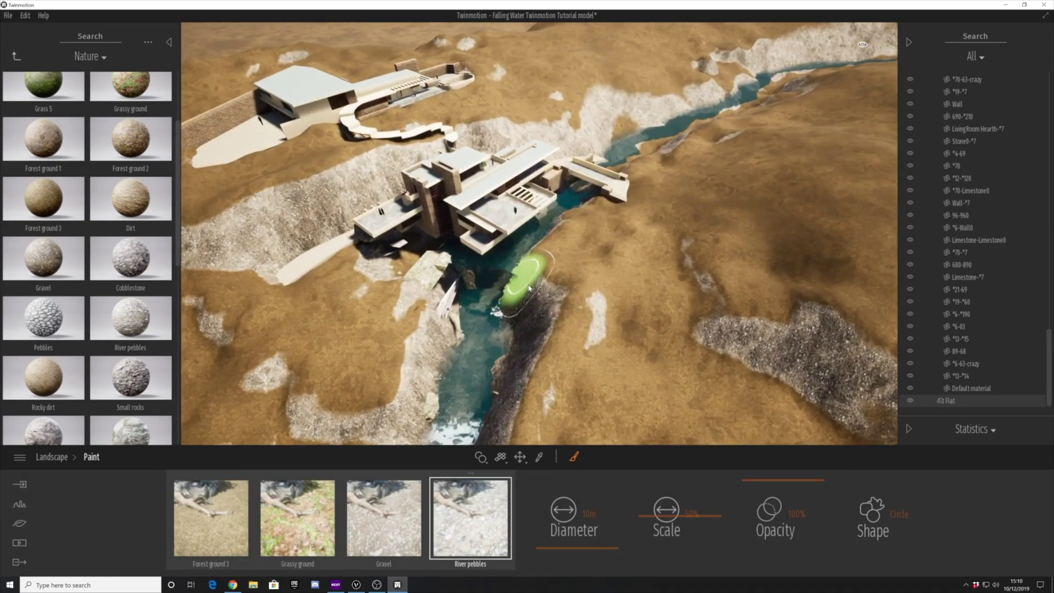
pyautogui.moveTo(528, 288)
pyautogui.keyDown('shift'); pyautogui.mouseDown(button='middle')
pyautogui.moveTo(550, 291)
pyautogui.moveTo(565, 217)
pyautogui.mouseUp(button='middle'); pyautogui.keyUp('shift')
pyautogui.moveTo(565, 211)
pyautogui.mouseDown(button='right')
pyautogui.moveTo(576, 234)
pyautogui.moveTo(682, 212)
pyautogui.moveTo(795, 264)
pyautogui.moveTo(669, 240)
pyautogui.moveTo(582, 323)
pyautogui.mouseUp(button='right')
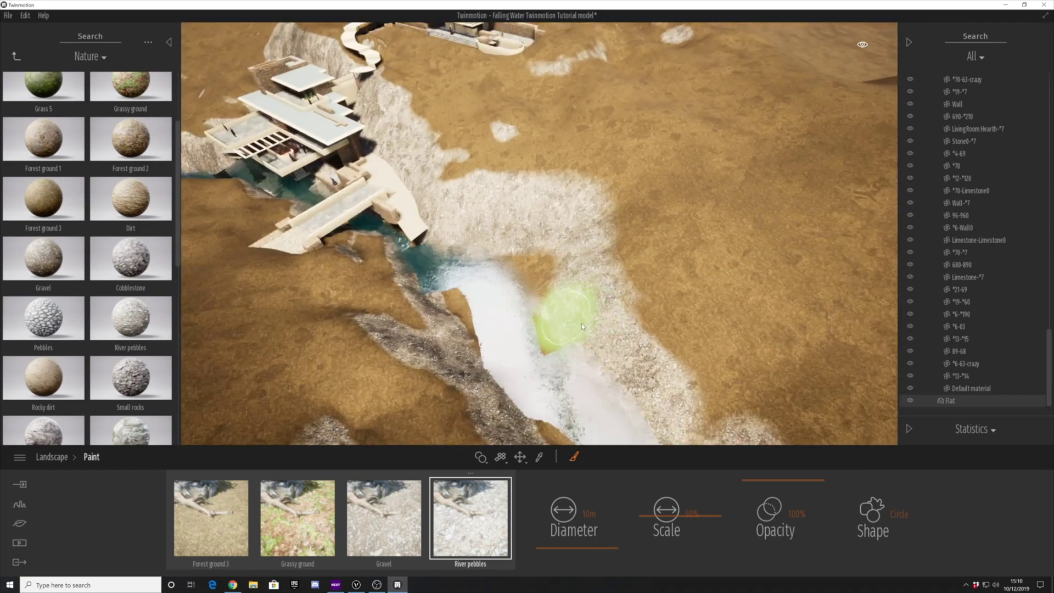
pyautogui.moveTo(524, 368)
pyautogui.mouseDown(button='right')
pyautogui.moveTo(456, 307)
pyautogui.moveTo(569, 289)
pyautogui.moveTo(498, 298)
pyautogui.moveTo(623, 329)
pyautogui.moveTo(736, 240)
pyautogui.moveTo(700, 271)
pyautogui.moveTo(380, 200)
pyautogui.moveTo(447, 274)
pyautogui.moveTo(481, 202)
pyautogui.moveTo(661, 376)
pyautogui.moveTo(776, 336)
pyautogui.moveTo(454, 287)
pyautogui.moveTo(498, 275)
pyautogui.moveTo(474, 268)
pyautogui.moveTo(433, 299)
pyautogui.mouseUp(button='right')
# Paint Grassy ground with a 23 m brush over the hillsides on both banks downstream of the house.
pyautogui.click(297, 518)
pyautogui.moveTo(577, 547); pyautogui.dragTo(577, 541)
pyautogui.moveTo(293, 223); pyautogui.dragTo(399, 292)
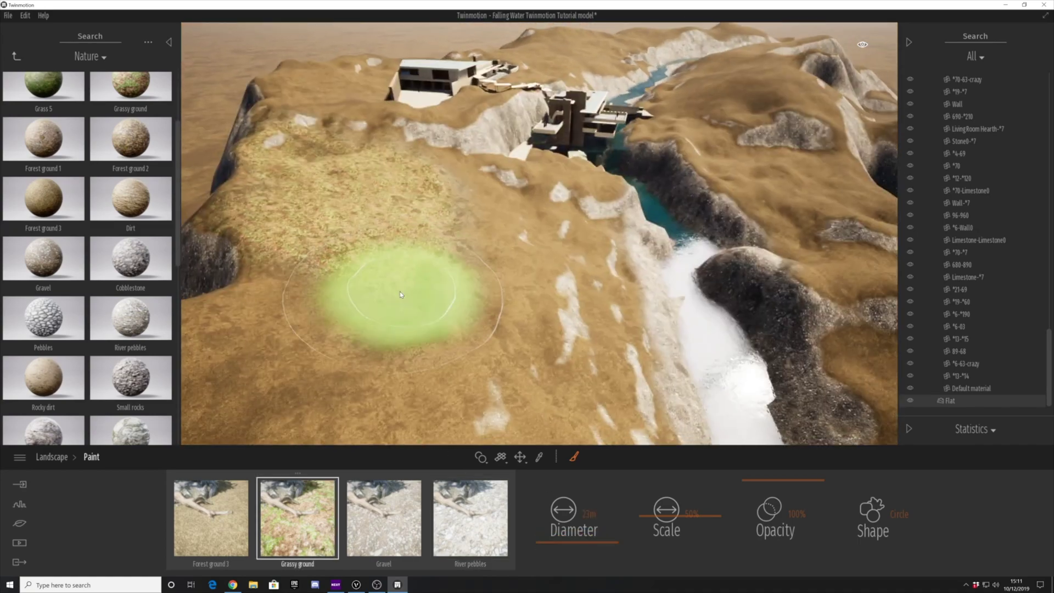
pyautogui.moveTo(400, 292)
pyautogui.mouseDown(button='right')
pyautogui.moveTo(365, 279)
pyautogui.moveTo(406, 261)
pyautogui.moveTo(456, 170)
pyautogui.mouseUp(button='right')
pyautogui.moveTo(455, 170)
pyautogui.mouseDown()
pyautogui.moveTo(496, 259)
pyautogui.moveTo(647, 176)
pyautogui.moveTo(741, 163)
pyautogui.mouseUp()
pyautogui.moveTo(741, 163)
pyautogui.mouseDown(button='right')
pyautogui.moveTo(450, 236)
pyautogui.moveTo(369, 275)
pyautogui.mouseUp(button='right')
pyautogui.moveTo(370, 275); pyautogui.dragTo(585, 260)
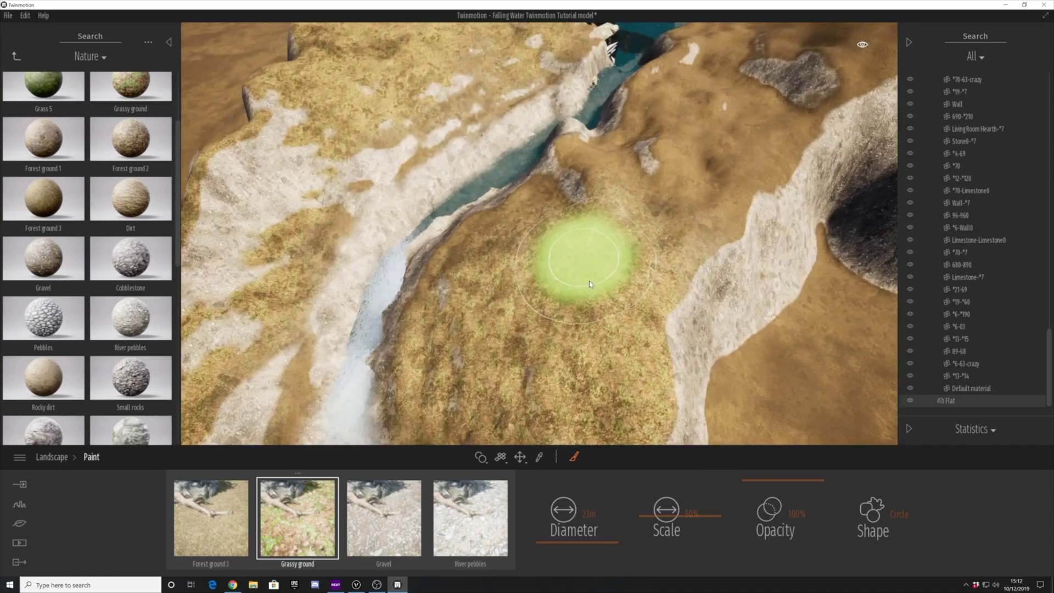
# Continue painting Grassy ground over the hills around the house and along the upstream river banks.
pyautogui.moveTo(586, 260)
pyautogui.mouseDown(button='right')
pyautogui.moveTo(642, 220)
pyautogui.moveTo(633, 219)
pyautogui.mouseUp(button='right')
pyautogui.moveTo(633, 219); pyautogui.dragTo(784, 148)
pyautogui.moveTo(784, 148); pyautogui.dragTo(506, 314, button='right')
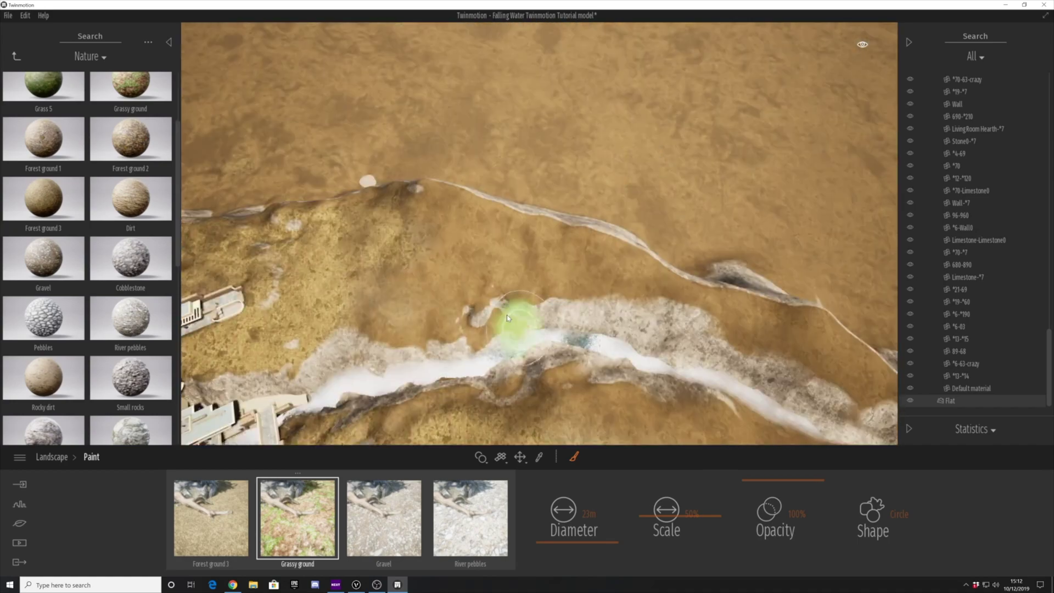
pyautogui.moveTo(506, 314); pyautogui.dragTo(720, 317)
pyautogui.moveTo(721, 317); pyautogui.dragTo(499, 219, button='right')
pyautogui.moveTo(499, 220); pyautogui.dragTo(714, 314)
pyautogui.moveTo(714, 314); pyautogui.dragTo(527, 330, button='right')
# Touch up the terrain and river banks with Gravel, Grassy ground, Forest ground 3 and River pebbles.
pyautogui.click(384, 518)
pyautogui.moveTo(536, 371)
pyautogui.mouseDown(button='right')
pyautogui.moveTo(446, 317)
pyautogui.moveTo(317, 376)
pyautogui.moveTo(567, 362)
pyautogui.moveTo(694, 258)
pyautogui.moveTo(306, 395)
pyautogui.moveTo(482, 289)
pyautogui.moveTo(518, 356)
pyautogui.moveTo(464, 314)
pyautogui.moveTo(713, 240)
pyautogui.moveTo(682, 271)
pyautogui.moveTo(656, 275)
pyautogui.moveTo(662, 243)
pyautogui.mouseUp(button='right')
pyautogui.click(297, 518)
pyautogui.click(211, 518)
pyautogui.moveTo(344, 276)
pyautogui.mouseDown(button='right')
pyautogui.moveTo(416, 207)
pyautogui.moveTo(786, 264)
pyautogui.moveTo(679, 290)
pyautogui.moveTo(306, 171)
pyautogui.moveTo(447, 409)
pyautogui.mouseUp(button='right')
pyautogui.click(470, 518)
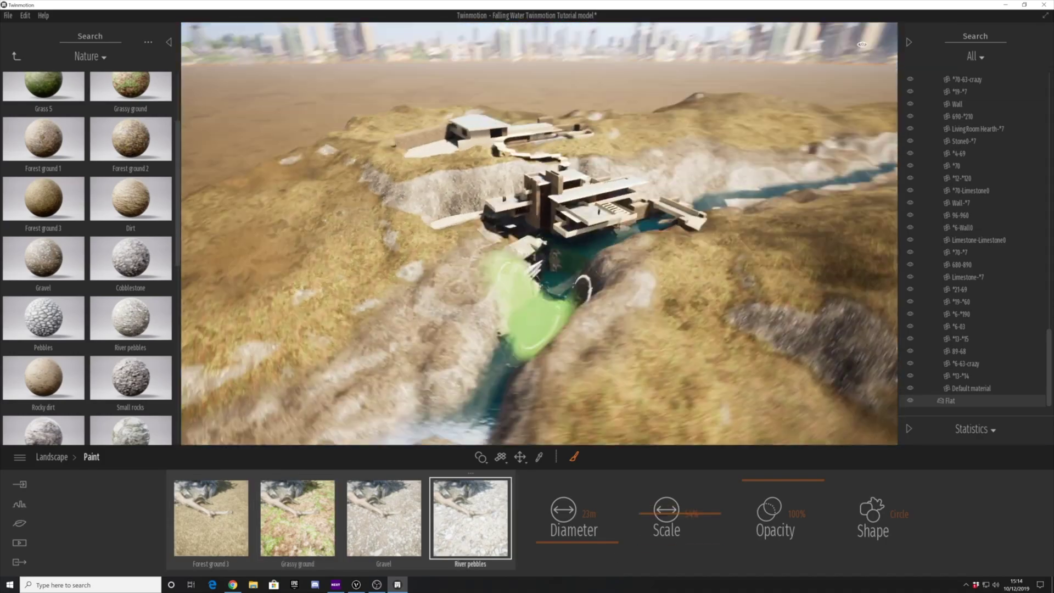
pyautogui.moveTo(505, 294)
pyautogui.mouseDown(button='right')
pyautogui.moveTo(348, 193)
pyautogui.moveTo(306, 400)
pyautogui.mouseUp(button='right')
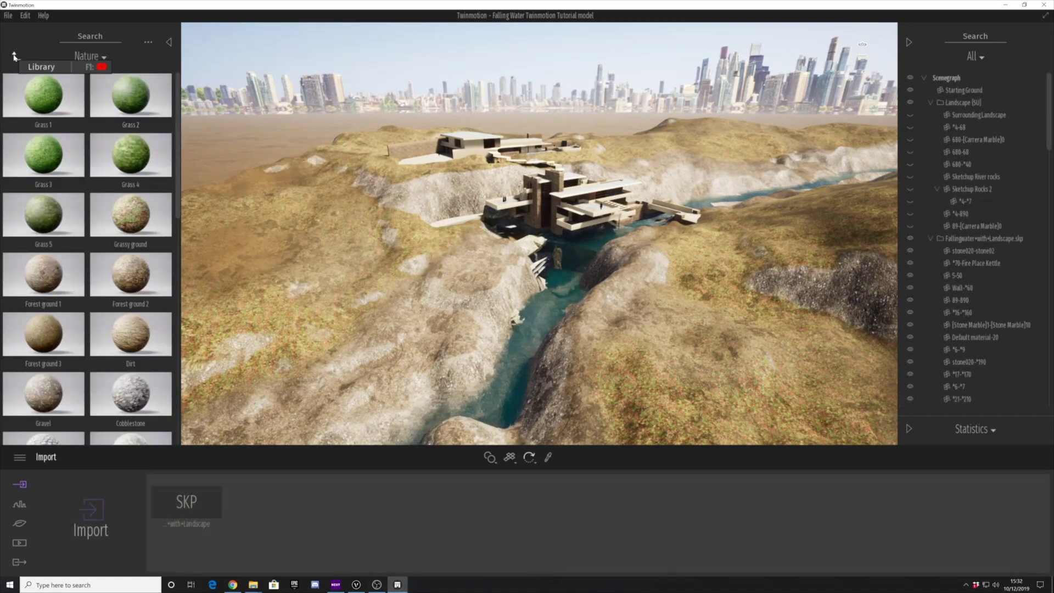
# Place a Hook thorn 1 tree on the rocky river bank below the house and enlarge it to 79%.
pyautogui.click(16, 56)
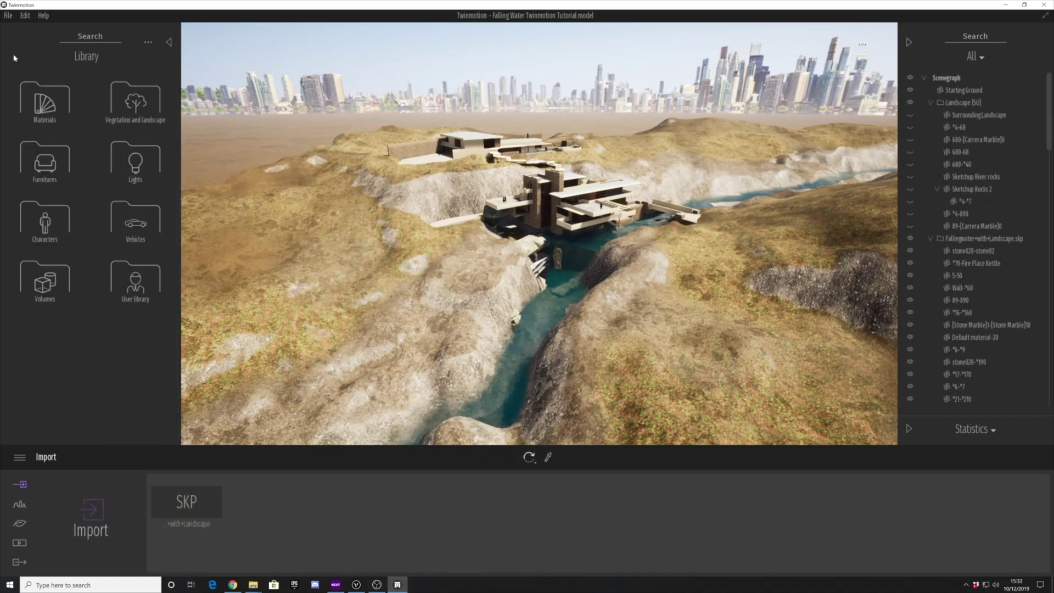
pyautogui.click(133, 102)
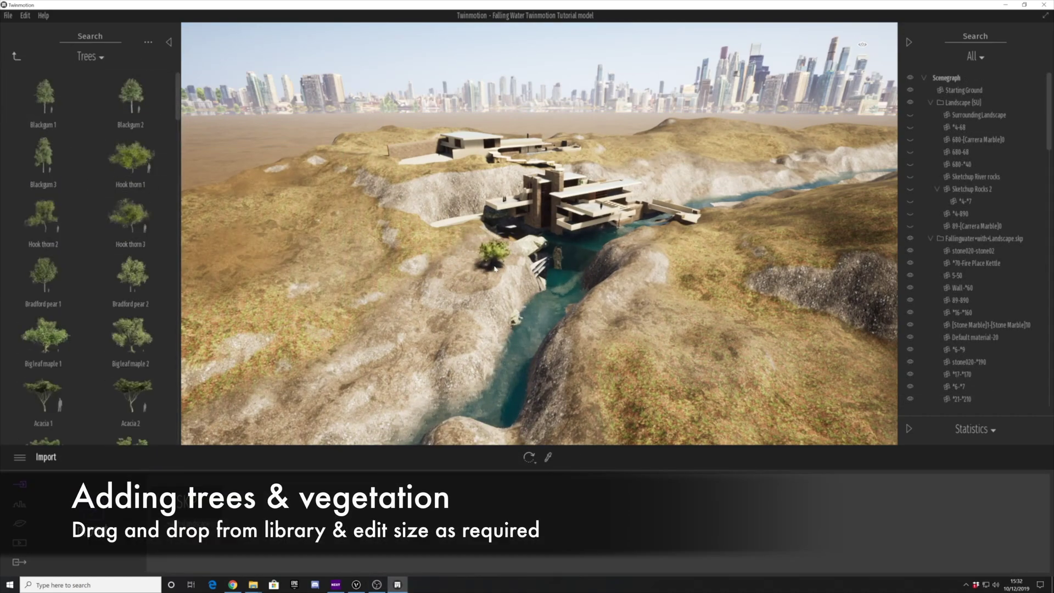
pyautogui.moveTo(495, 269); pyautogui.dragTo(493, 271)
pyautogui.scroll(-5, 493, 302)
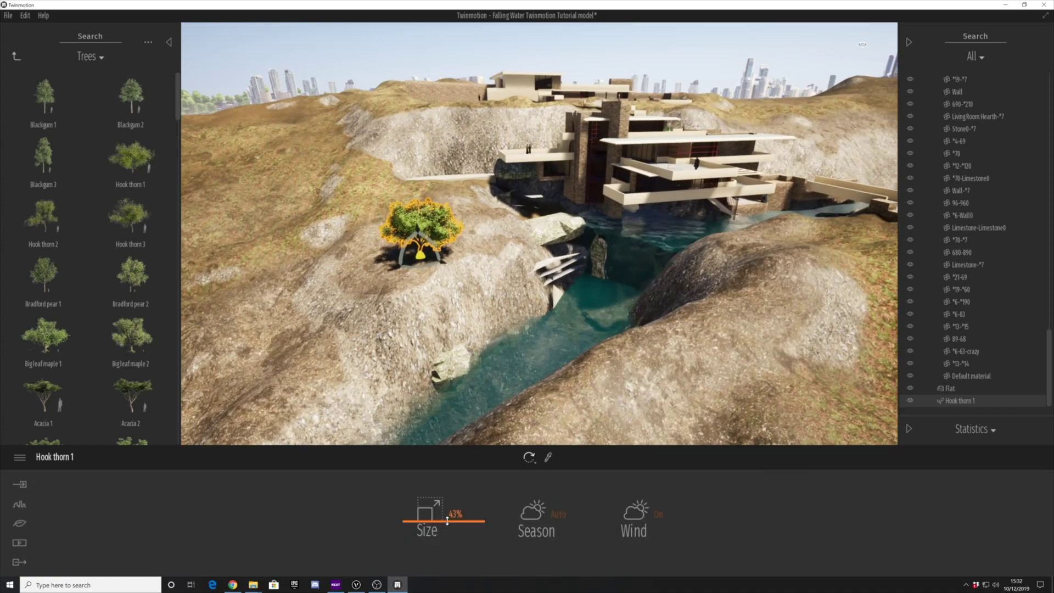
pyautogui.moveTo(447, 521); pyautogui.dragTo(463, 494)
# Place a Hook thorn 3 tree beside the first tree and set its size to 66%.
pyautogui.moveTo(400, 278); pyautogui.dragTo(357, 296)
pyautogui.moveTo(447, 525); pyautogui.dragTo(457, 501)
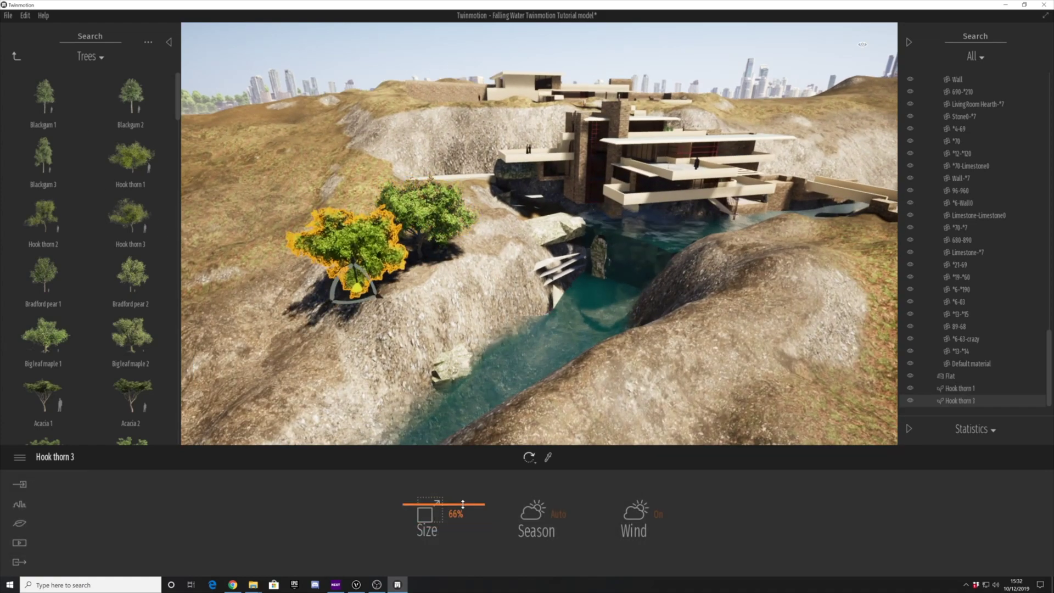
pyautogui.click(548, 351)
# Add another Hook thorn 1 and another Hook thorn 3 behind the two trees on the bank.
pyautogui.moveTo(549, 352)
pyautogui.keyDown('shift'); pyautogui.mouseDown(button='middle')
pyautogui.moveTo(549, 379)
pyautogui.moveTo(548, 346)
pyautogui.mouseUp(button='middle'); pyautogui.keyUp('shift')
pyautogui.click(16, 56)
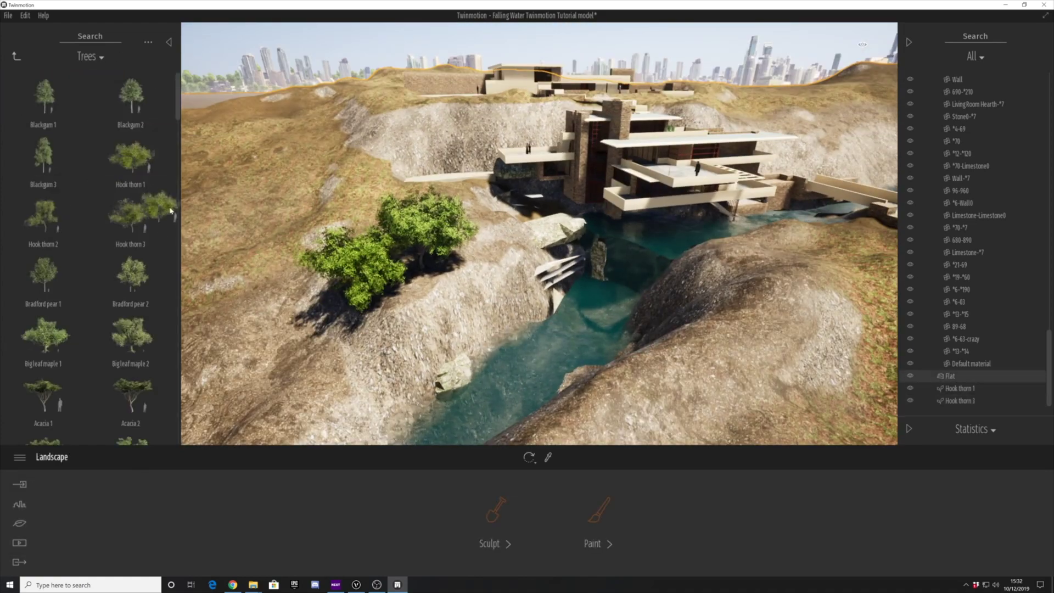
pyautogui.moveTo(366, 257); pyautogui.dragTo(382, 216)
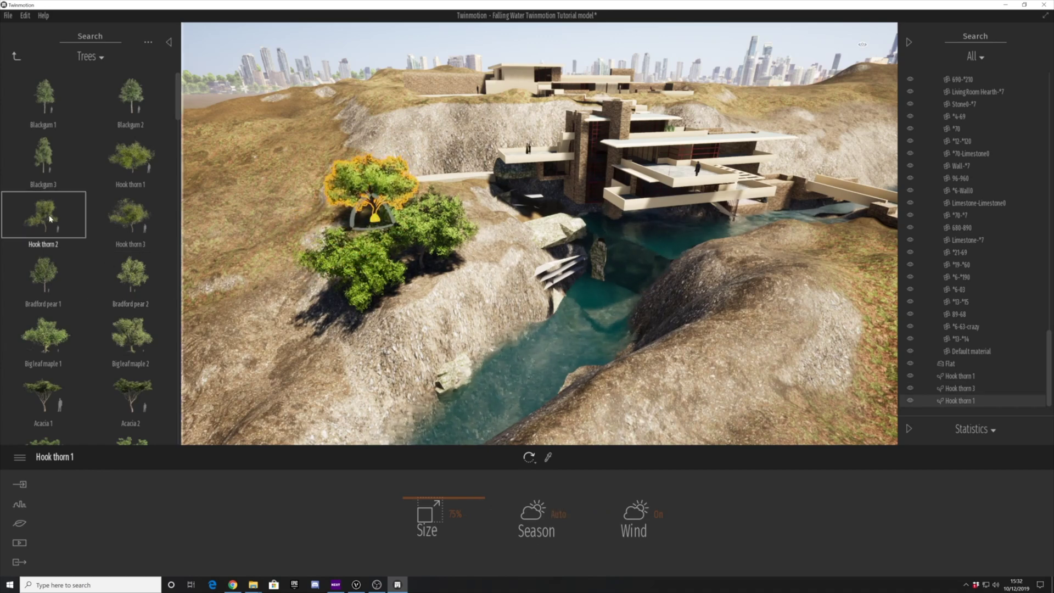
pyautogui.click(328, 253)
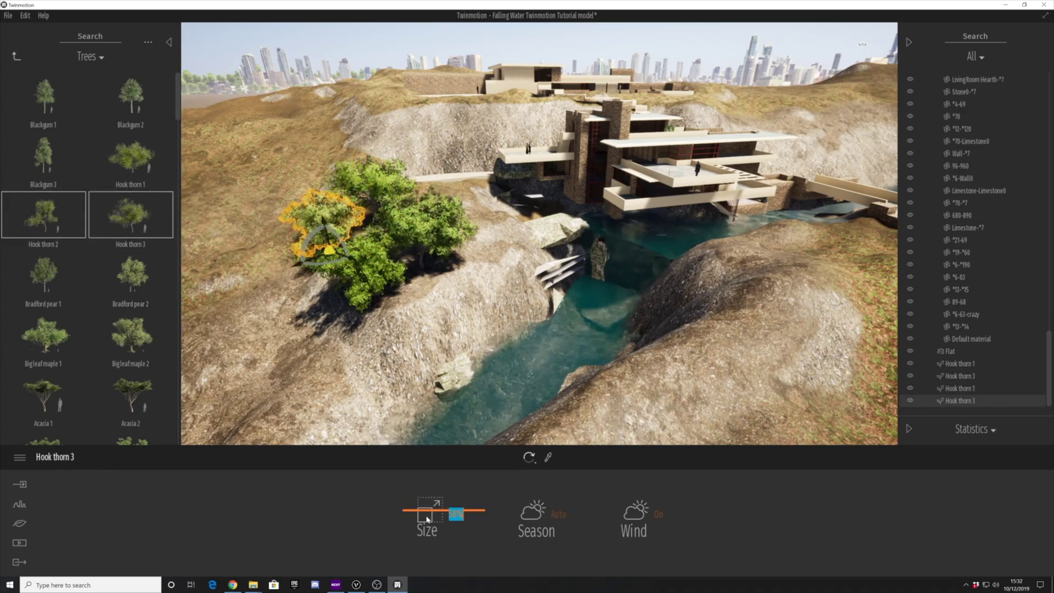
# Try placing Acacia 2 trees among the hook thorns on the bank.
pyautogui.keyDown('shift'); pyautogui.moveTo(539, 257); pyautogui.dragTo(494, 285, button='middle'); pyautogui.keyUp('shift')
pyautogui.click(407, 269)
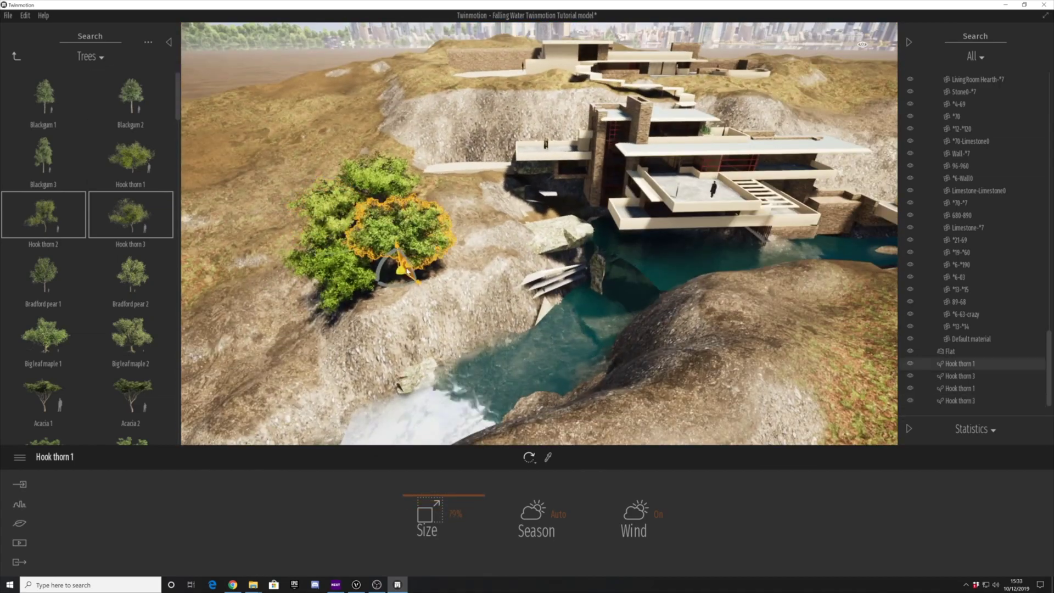
pyautogui.click(46, 276)
pyautogui.keyDown('shift'); pyautogui.moveTo(231, 313); pyautogui.dragTo(242, 274, button='middle'); pyautogui.keyUp('shift')
pyautogui.scroll(-2, 118, 198)
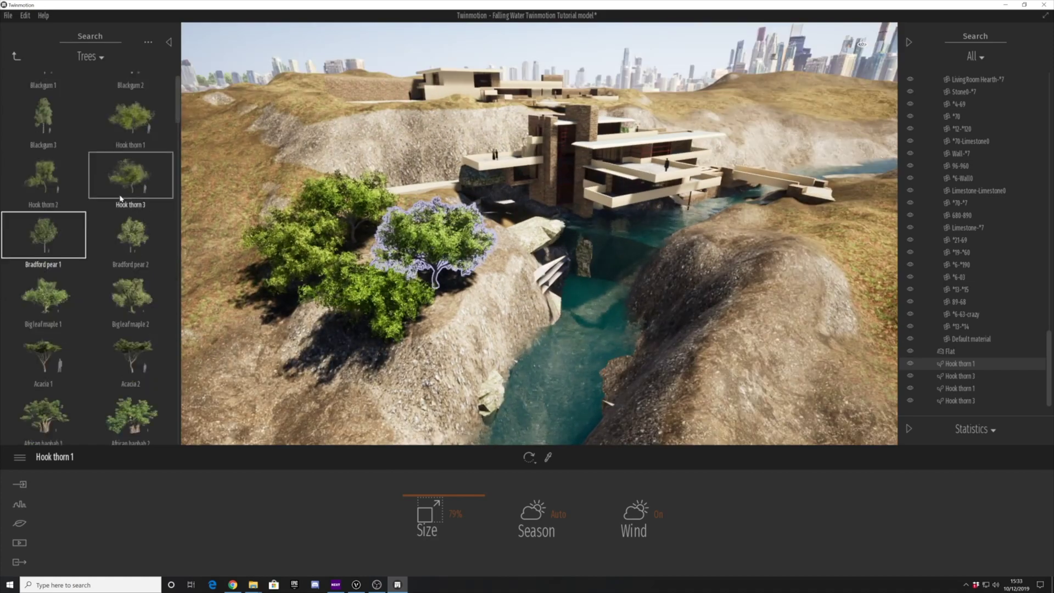
pyautogui.click(132, 302)
pyautogui.scroll(2, 122, 203)
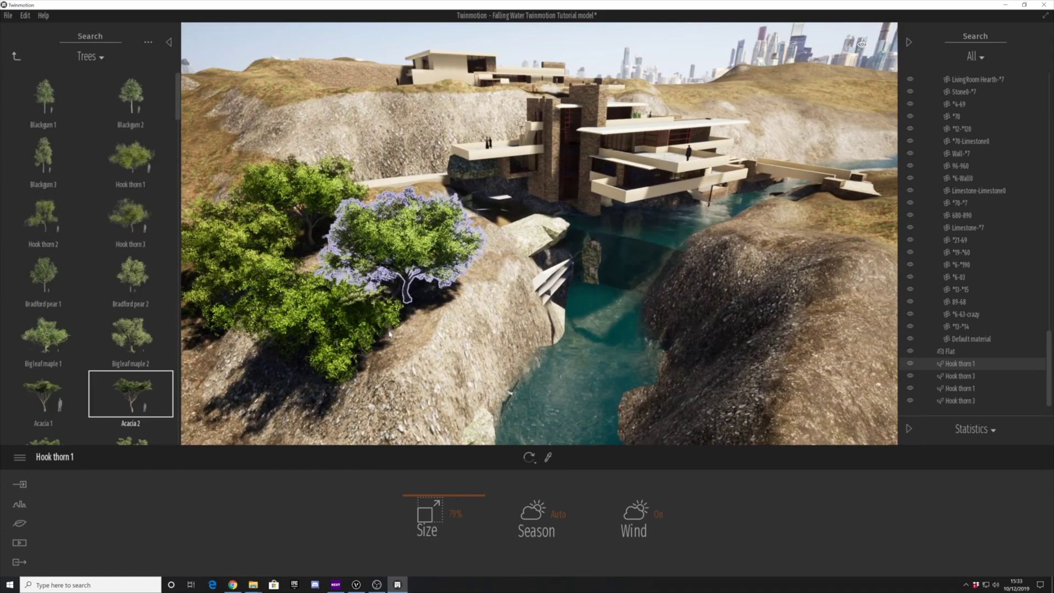
pyautogui.moveTo(131, 394); pyautogui.dragTo(322, 292)
pyautogui.scroll(-1, 84, 248)
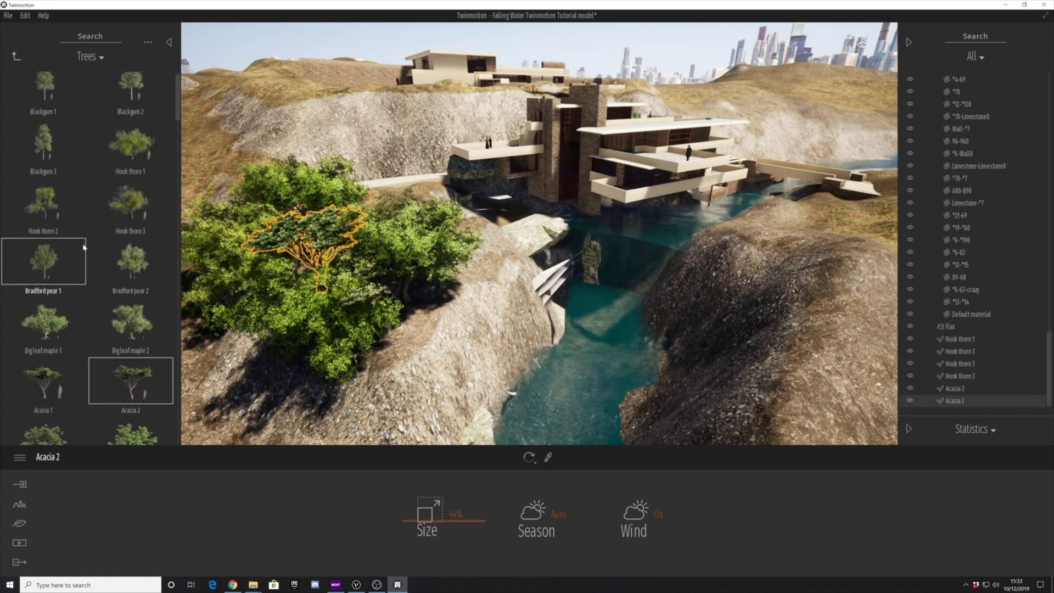
pyautogui.press('Escape')
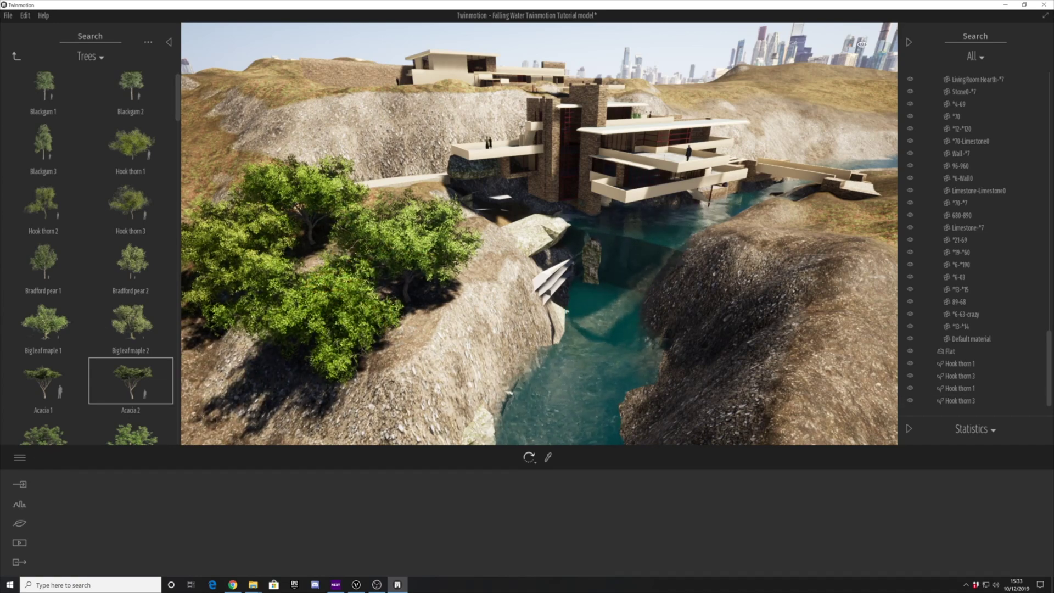
# Place a Hook thorn 1 tree at the river edge of the group and duplicate it just behind.
pyautogui.keyDown('shift'); pyautogui.moveTo(329, 247); pyautogui.dragTo(373, 264, button='middle'); pyautogui.keyUp('shift')
pyautogui.scroll(1, 130, 220)
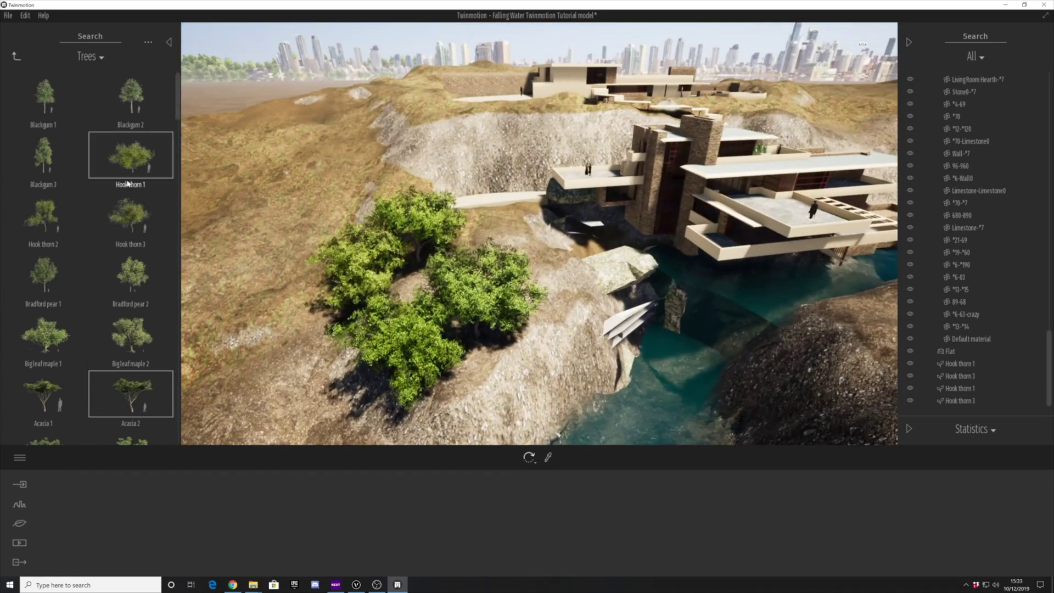
pyautogui.click(542, 312)
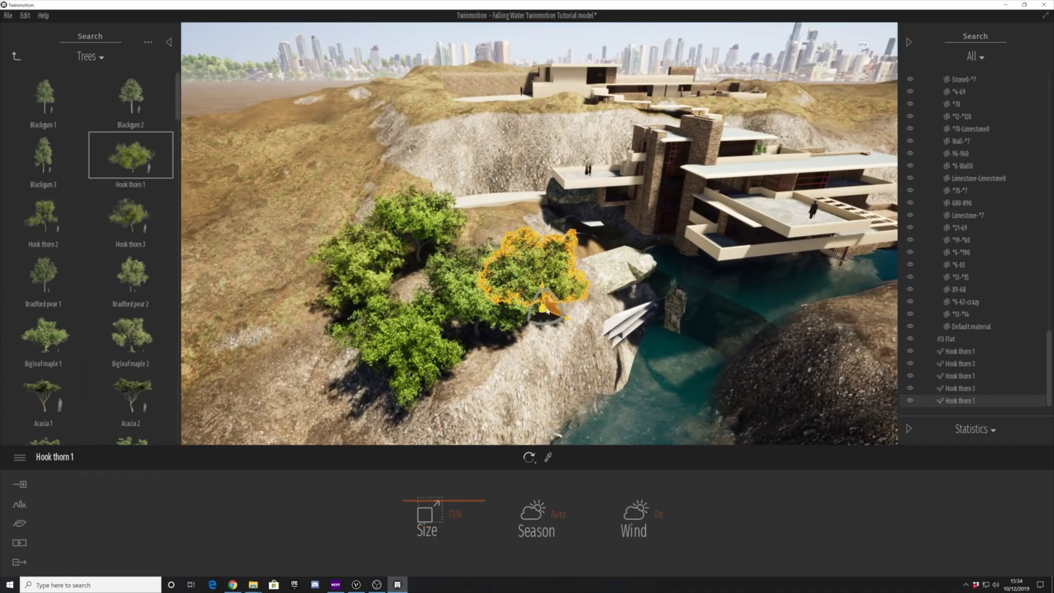
pyautogui.keyDown('shift'); pyautogui.moveTo(546, 312); pyautogui.dragTo(535, 288); pyautogui.keyUp('shift')
# Duplicate Hook thorn 3 trees to fill out the tree group on the bank.
pyautogui.click(504, 346)
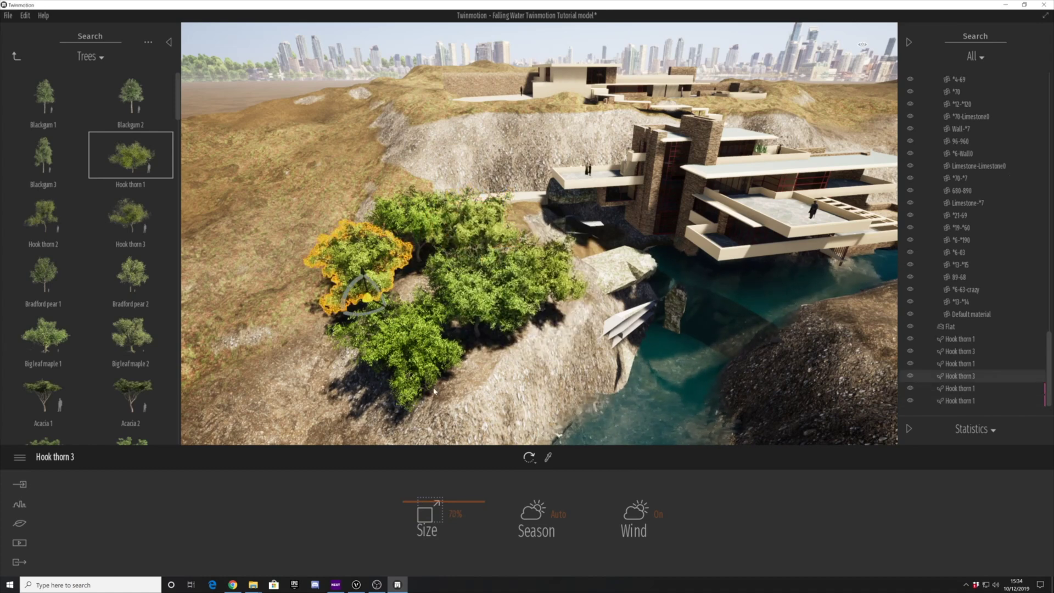
pyautogui.keyDown('ctrl'); pyautogui.click(425, 368); pyautogui.keyUp('ctrl')
pyautogui.keyDown('shift'); pyautogui.moveTo(405, 340); pyautogui.dragTo(307, 325); pyautogui.keyUp('shift')
pyautogui.keyDown('shift'); pyautogui.moveTo(308, 325); pyautogui.dragTo(241, 359, button='middle'); pyautogui.keyUp('shift')
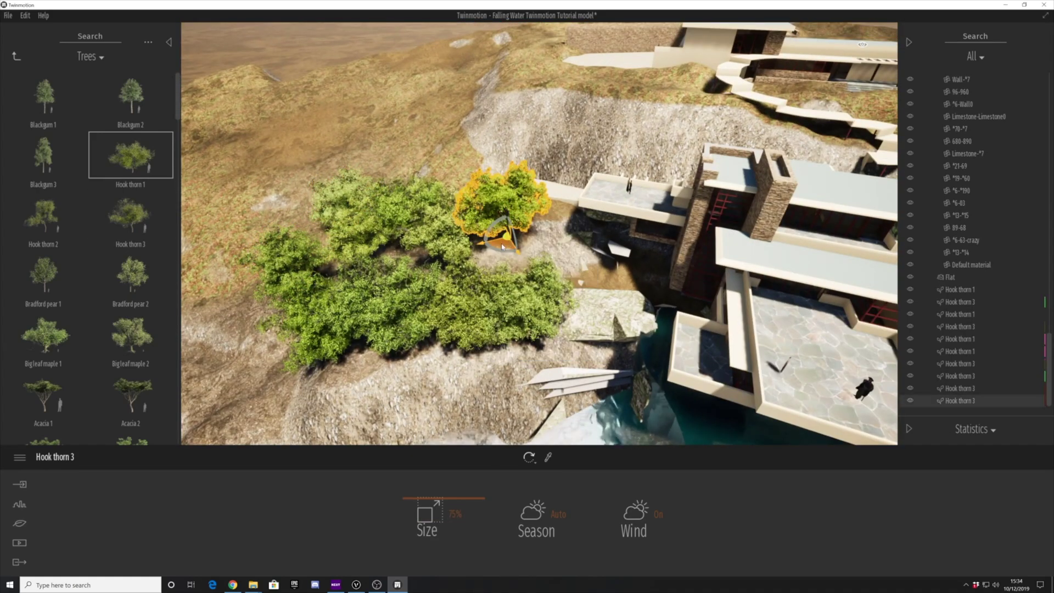
# Duplicate more hook thorn trees to form a second group on the opposite river bank.
pyautogui.keyDown('shift'); pyautogui.moveTo(445, 369); pyautogui.dragTo(615, 269, button='middle'); pyautogui.keyUp('shift')
pyautogui.click(388, 347)
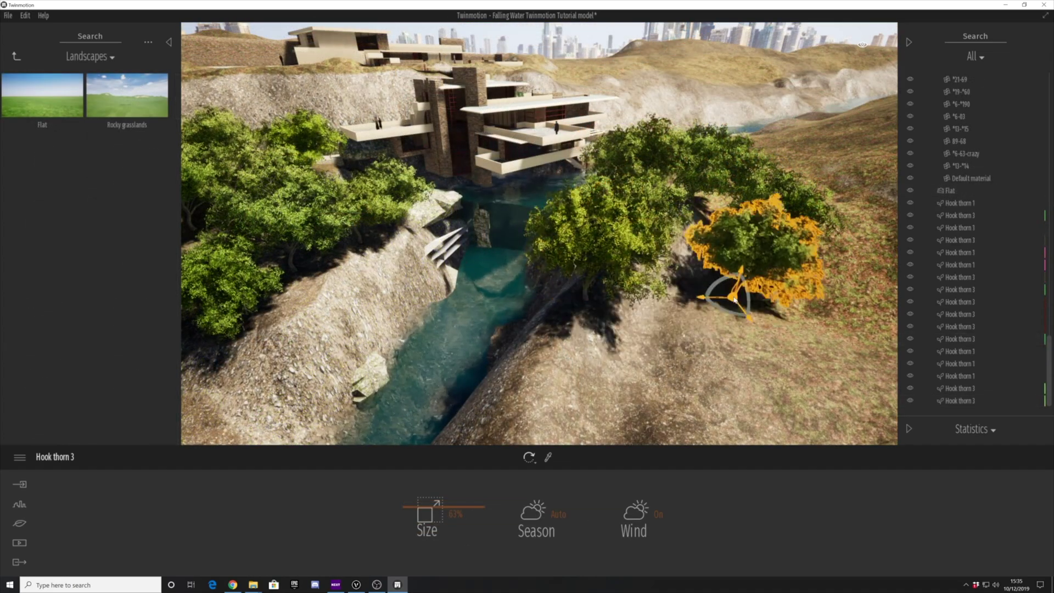
pyautogui.keyDown('alt'); pyautogui.moveTo(734, 299); pyautogui.dragTo(738, 296); pyautogui.keyUp('alt')
pyautogui.click(508, 347)
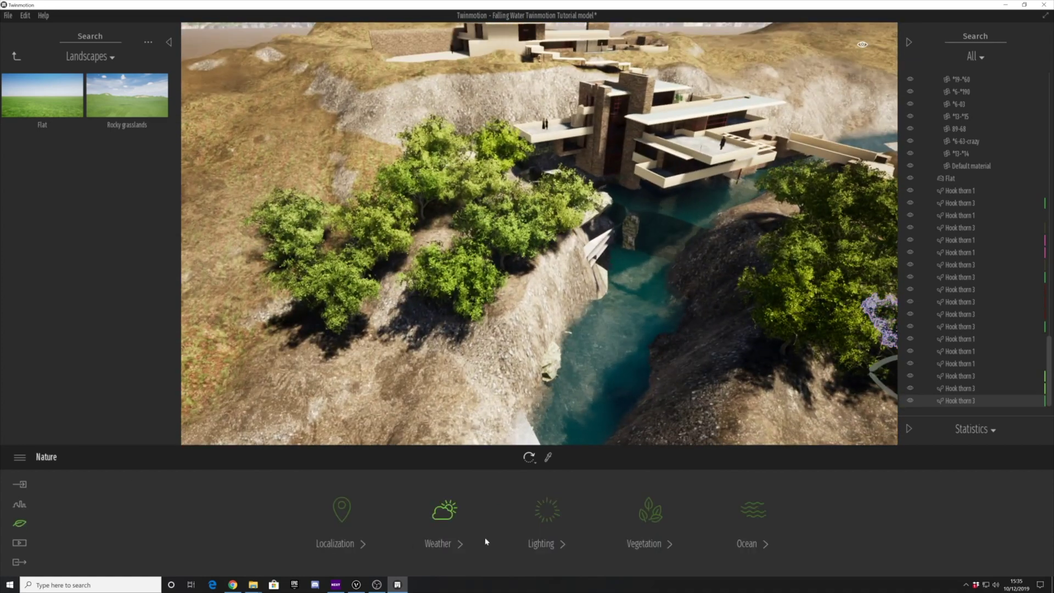
# Add Hook thorn 1, Hook thorn 3 and Hook thorn 2 to the vegetation painting palette and select Hook thorn 1 and 3 for painting.
pyautogui.click(650, 510)
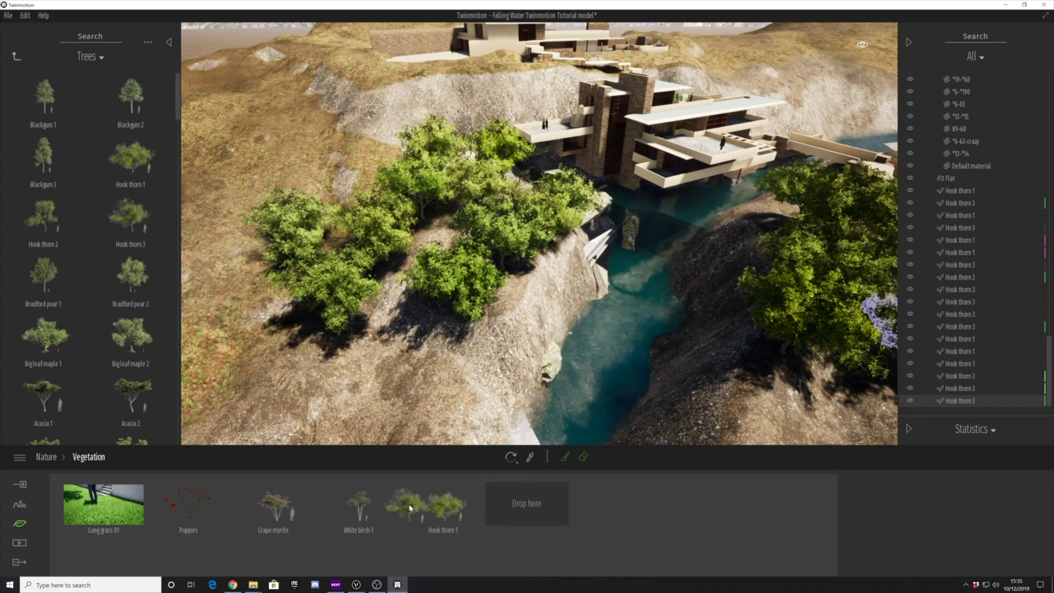
pyautogui.moveTo(409, 508); pyautogui.dragTo(446, 514)
pyautogui.moveTo(44, 216); pyautogui.dragTo(613, 509)
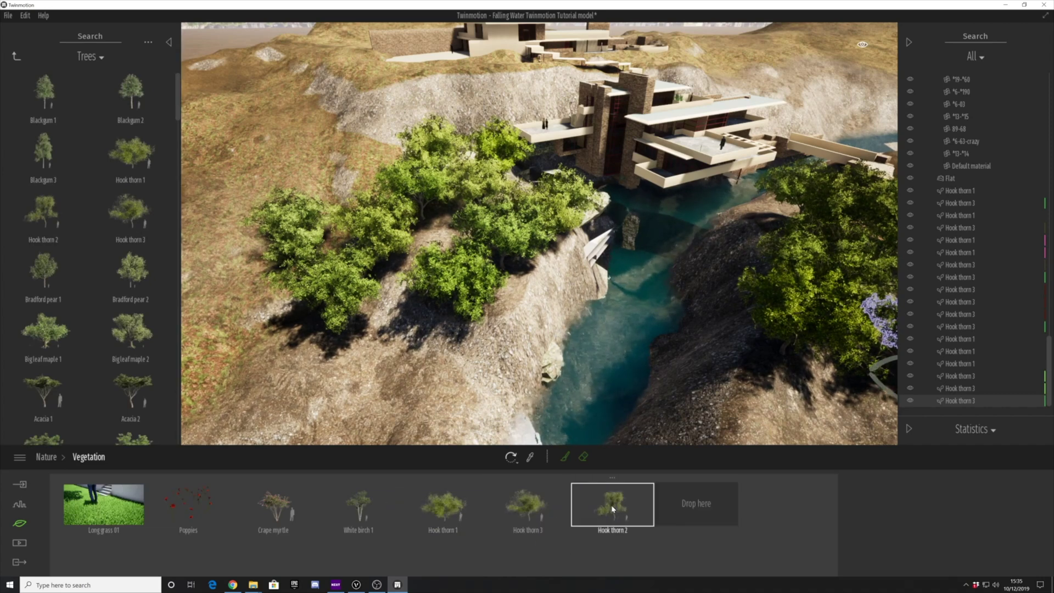
pyautogui.click(442, 509)
pyautogui.keyDown('ctrl'); pyautogui.click(529, 516); pyautogui.keyUp('ctrl')
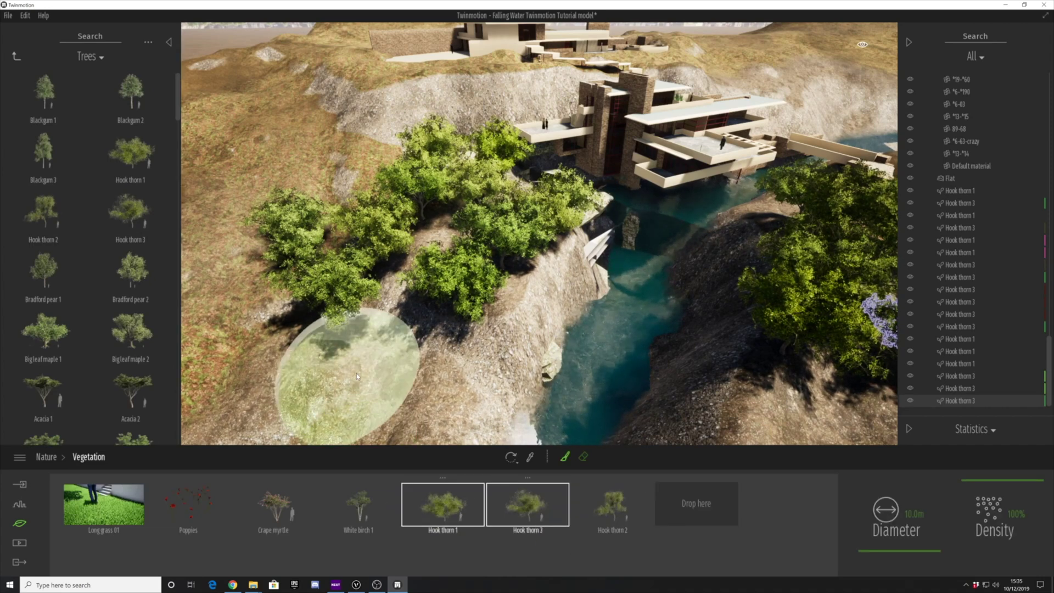
# Try painting Hook thorn 1 and 3 over the riverside slope with a 10 m brush at 100% density, and undo it.
pyautogui.press('s')
pyautogui.press('a')
pyautogui.scroll(-3, 355, 393)
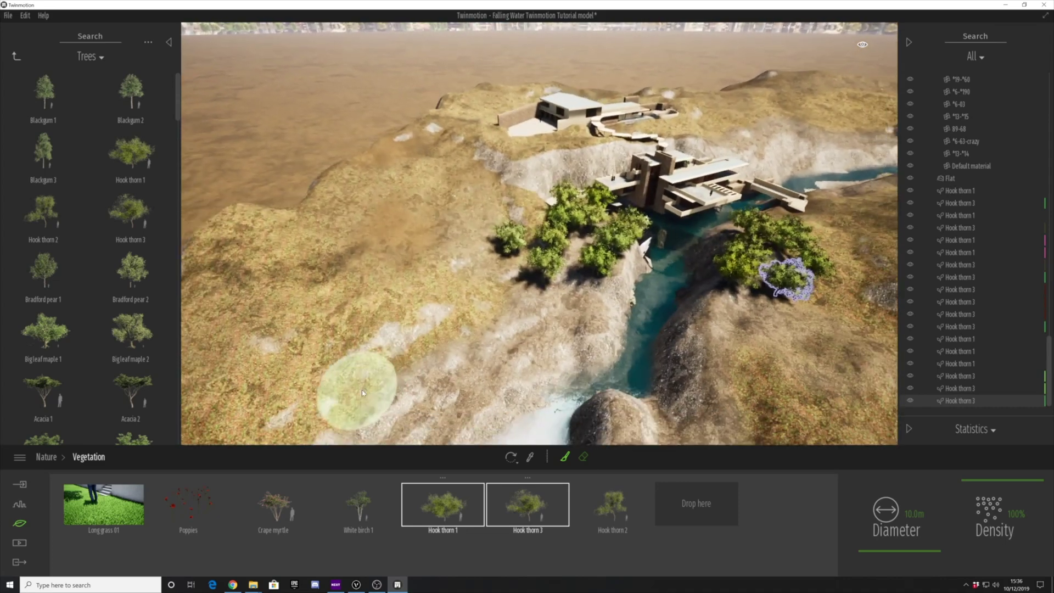
pyautogui.moveTo(262, 227)
pyautogui.mouseDown()
pyautogui.moveTo(366, 374)
pyautogui.moveTo(369, 275)
pyautogui.mouseUp()
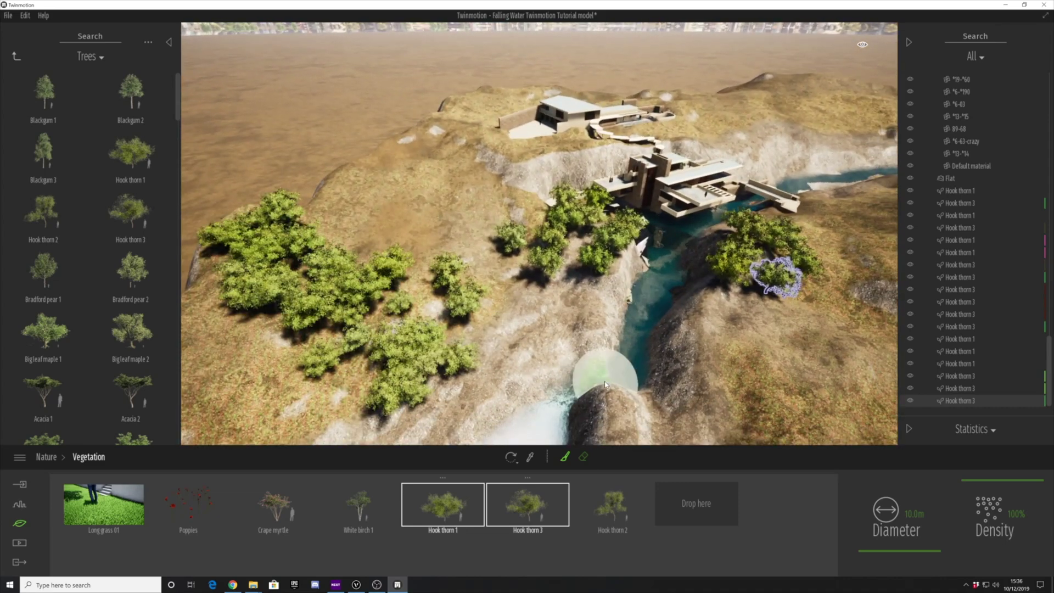
pyautogui.hotkey('ctrl', 'z')
# Try painting the slope with a 17.1 m brush at 20% density, and undo the stroke.
pyautogui.moveTo(916, 551); pyautogui.dragTo(894, 547)
pyautogui.moveTo(981, 540); pyautogui.dragTo(986, 540)
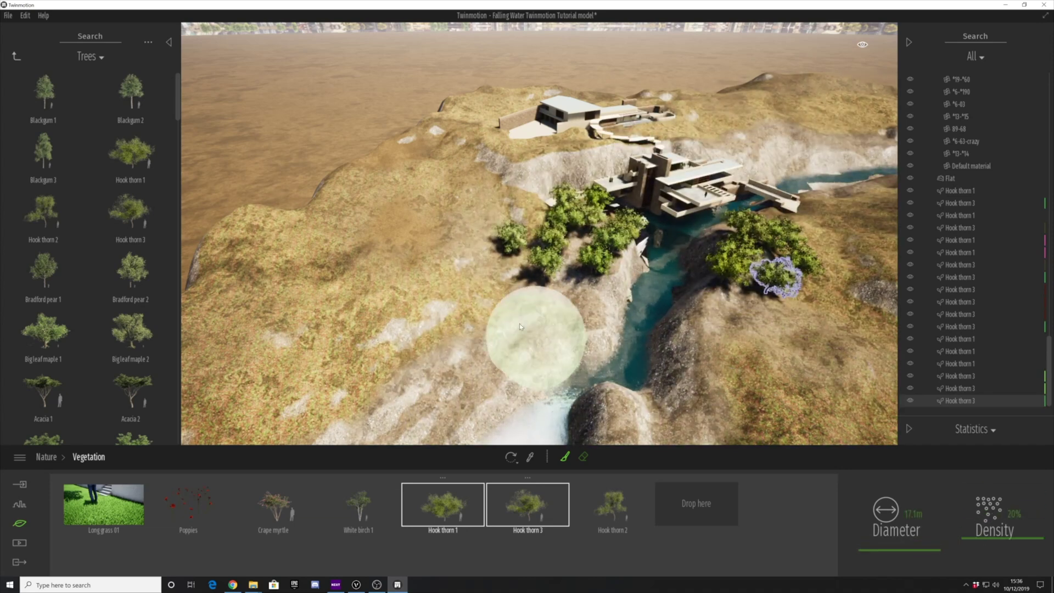
pyautogui.moveTo(236, 253)
pyautogui.mouseDown()
pyautogui.moveTo(329, 282)
pyautogui.moveTo(395, 195)
pyautogui.moveTo(392, 270)
pyautogui.mouseUp()
pyautogui.hotkey('ctrl', 'z')
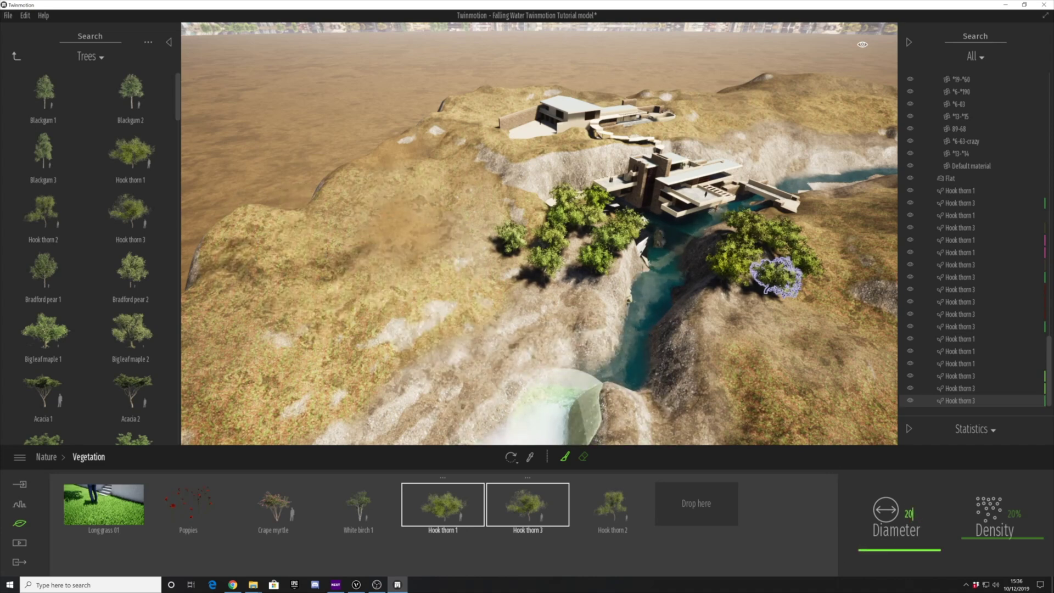
# Set the brush to 20 m diameter and 90% density and paint hook thorn trees over the downstream hillside.
pyautogui.press('Return')
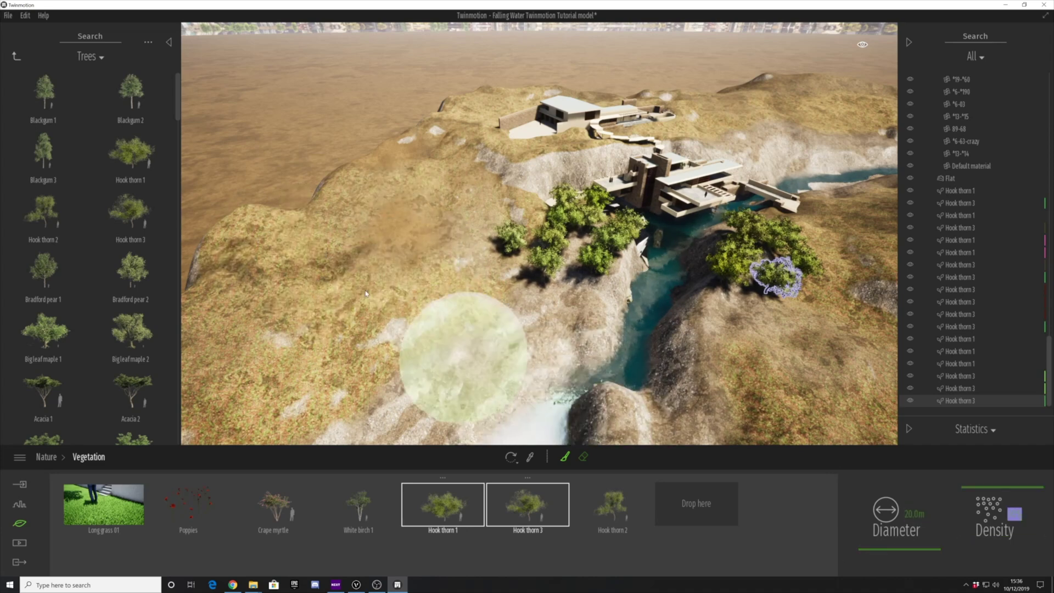
pyautogui.moveTo(285, 230)
pyautogui.mouseDown()
pyautogui.moveTo(254, 254)
pyautogui.moveTo(428, 373)
pyautogui.mouseUp()
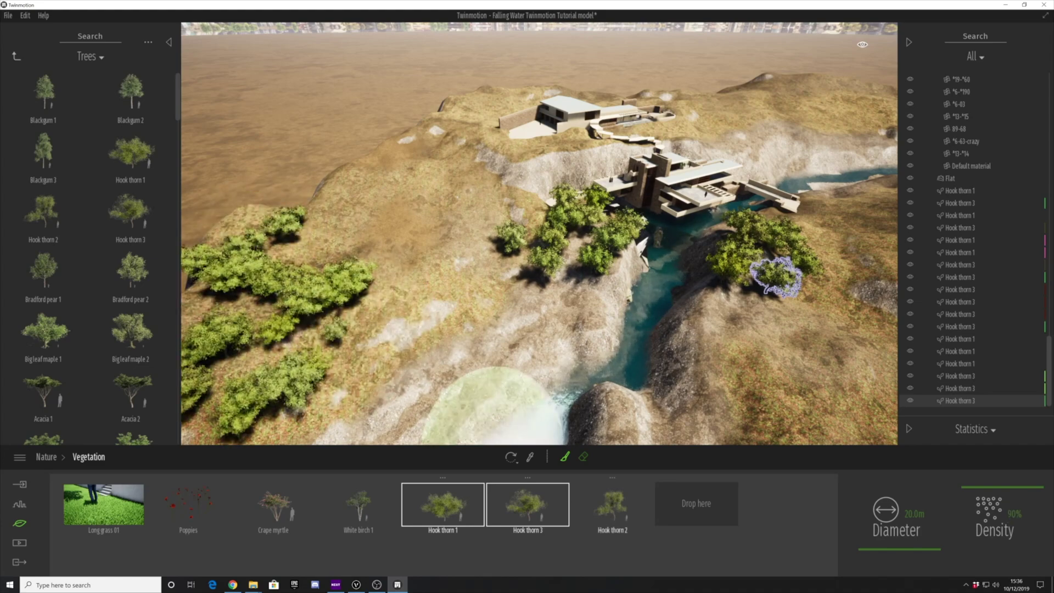
pyautogui.moveTo(329, 340)
pyautogui.mouseDown()
pyautogui.moveTo(354, 329)
pyautogui.moveTo(388, 165)
pyautogui.moveTo(296, 263)
pyautogui.mouseUp()
# Include Hook thorn 2 in the brush and extend the painted forest across the hillside and behind the upper building.
pyautogui.moveTo(406, 275)
pyautogui.mouseDown(button='right')
pyautogui.moveTo(428, 291)
pyautogui.moveTo(404, 328)
pyautogui.moveTo(384, 275)
pyautogui.mouseUp(button='right')
pyautogui.moveTo(379, 186)
pyautogui.mouseDown()
pyautogui.moveTo(352, 216)
pyautogui.moveTo(296, 225)
pyautogui.mouseUp()
pyautogui.moveTo(417, 257)
pyautogui.mouseDown(button='right')
pyautogui.moveTo(400, 282)
pyautogui.moveTo(330, 296)
pyautogui.mouseUp(button='right')
pyautogui.moveTo(275, 324)
pyautogui.mouseDown()
pyautogui.moveTo(282, 357)
pyautogui.moveTo(257, 340)
pyautogui.mouseUp()
pyautogui.moveTo(428, 264)
pyautogui.mouseDown(button='right')
pyautogui.moveTo(493, 258)
pyautogui.moveTo(522, 230)
pyautogui.moveTo(475, 208)
pyautogui.mouseUp(button='right')
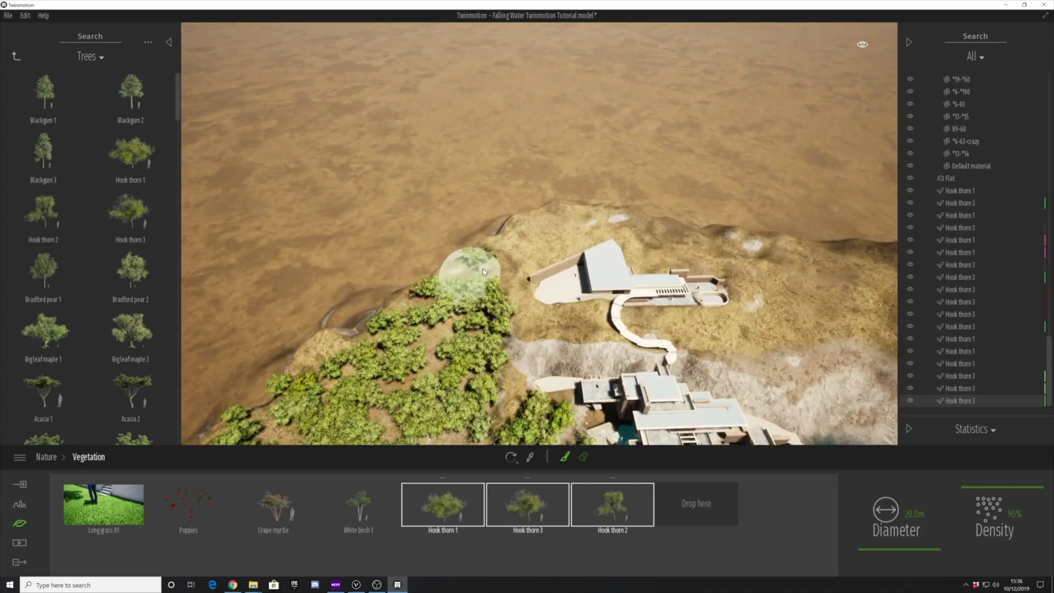
pyautogui.moveTo(471, 267); pyautogui.dragTo(514, 204, button='right')
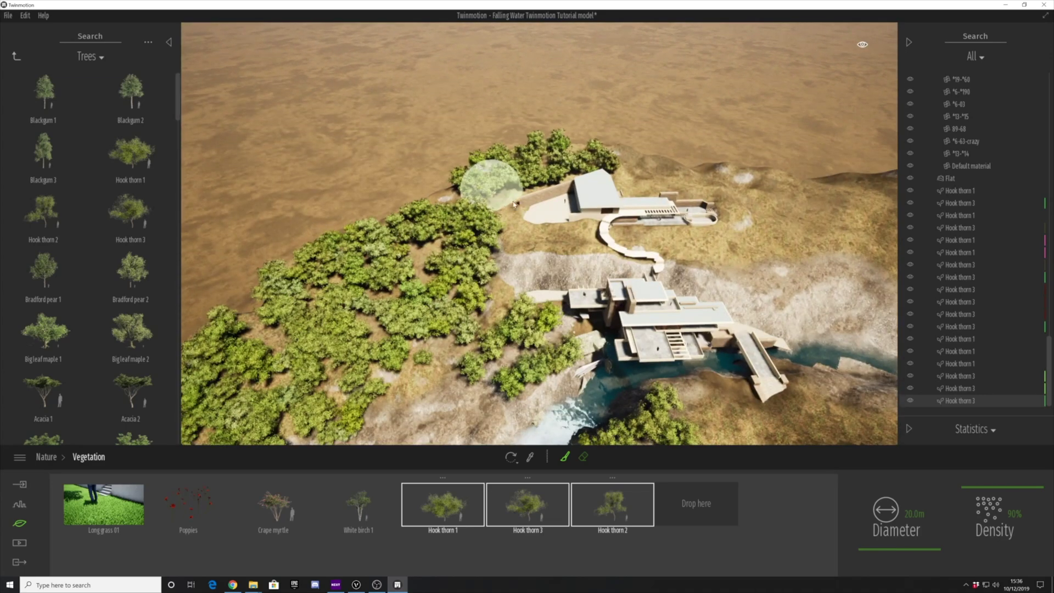
# Paint hook thorn trees around the far side of the upper building and along the same bank of the river.
pyautogui.moveTo(685, 195); pyautogui.dragTo(653, 219, button='right')
pyautogui.moveTo(653, 220); pyautogui.dragTo(621, 252)
pyautogui.moveTo(621, 252); pyautogui.dragTo(477, 231, button='right')
pyautogui.moveTo(478, 231); pyautogui.dragTo(603, 252)
pyautogui.moveTo(604, 252)
pyautogui.mouseDown(button='right')
pyautogui.moveTo(774, 280)
pyautogui.moveTo(741, 324)
pyautogui.moveTo(701, 273)
pyautogui.moveTo(651, 307)
pyautogui.moveTo(620, 379)
pyautogui.mouseUp(button='right')
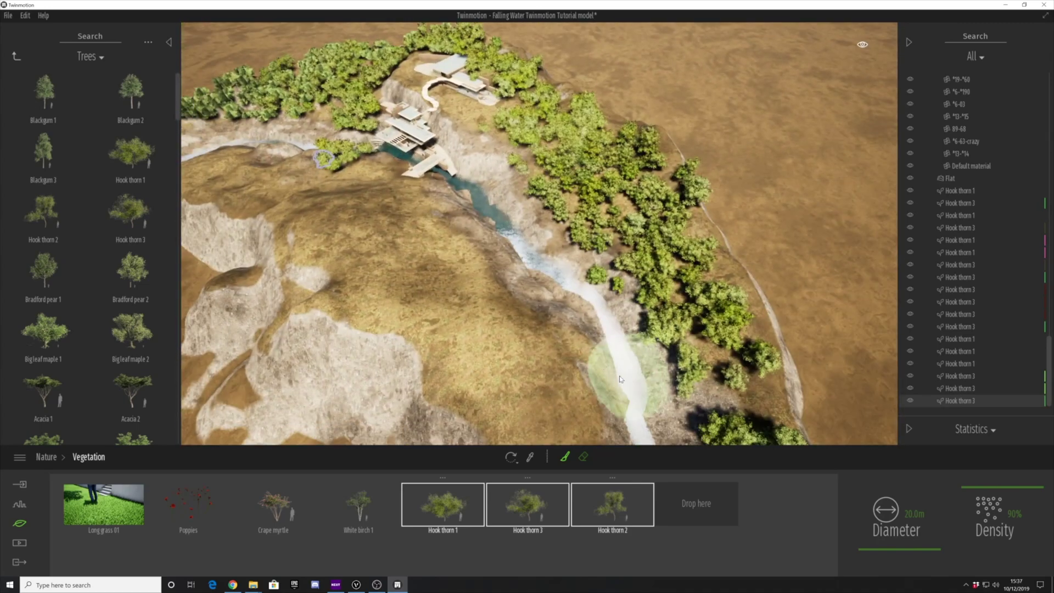
# Paint hook thorn trees over the opposite bank and erase the trees covering the river channel at its far end.
pyautogui.moveTo(397, 267)
pyautogui.mouseDown(button='right')
pyautogui.moveTo(459, 318)
pyautogui.moveTo(555, 193)
pyautogui.moveTo(692, 160)
pyautogui.moveTo(504, 229)
pyautogui.moveTo(640, 216)
pyautogui.moveTo(501, 346)
pyautogui.mouseUp(button='right')
pyautogui.moveTo(501, 346); pyautogui.dragTo(450, 356)
pyautogui.click(582, 456)
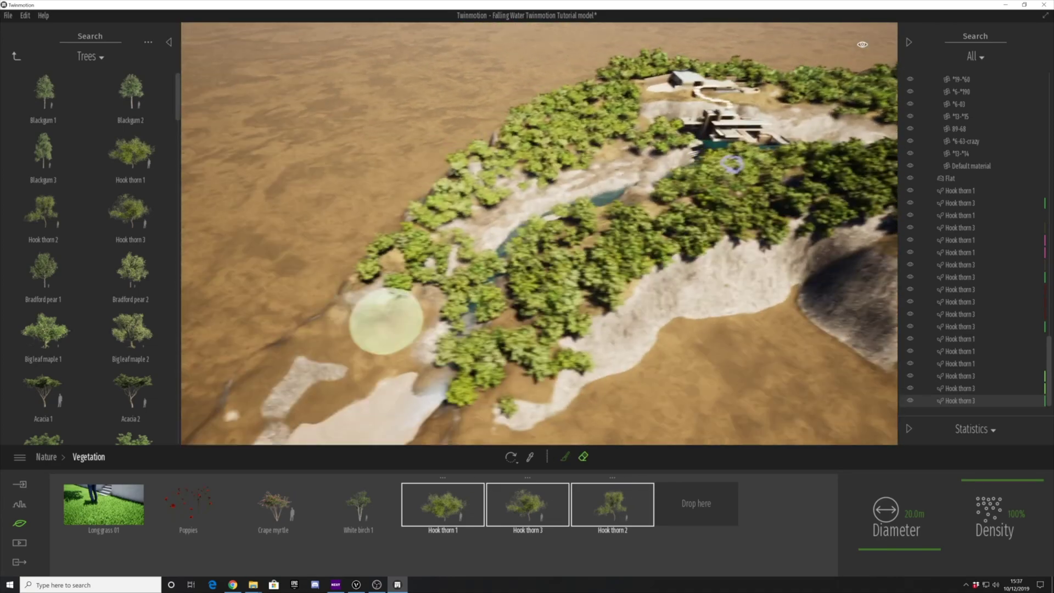
pyautogui.moveTo(383, 322); pyautogui.dragTo(489, 266)
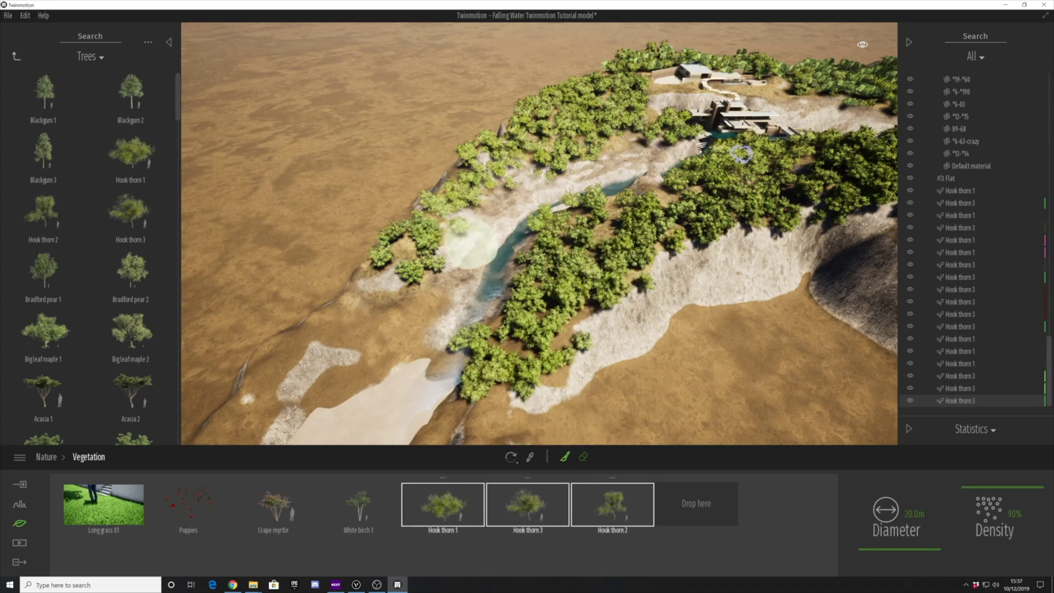
# Stop painting and place two more individual Hook thorn 3 trees at the edge of the bank facing the house.
pyautogui.moveTo(469, 245); pyautogui.dragTo(471, 522, button='right')
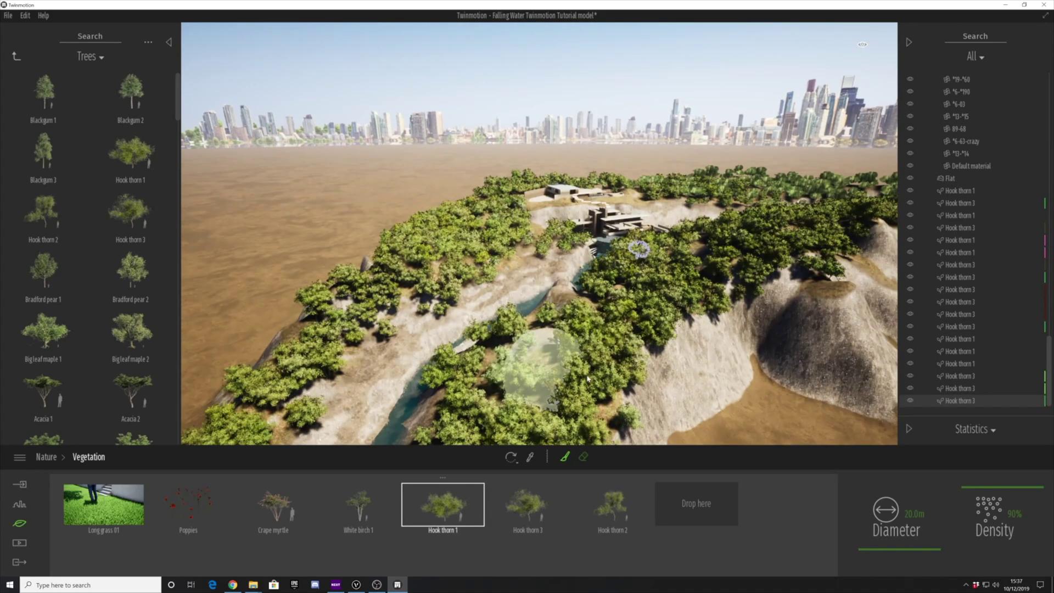
pyautogui.moveTo(608, 519); pyautogui.dragTo(507, 281, button='right')
pyautogui.moveTo(409, 254); pyautogui.dragTo(517, 382, button='right')
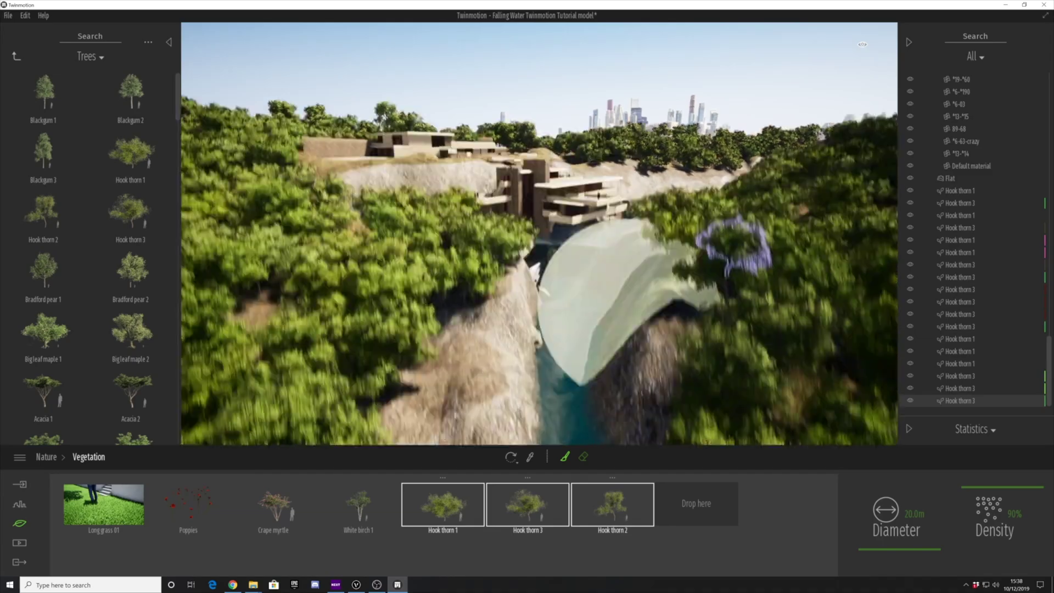
pyautogui.moveTo(590, 324); pyautogui.dragTo(576, 424, button='right')
pyautogui.click(564, 457)
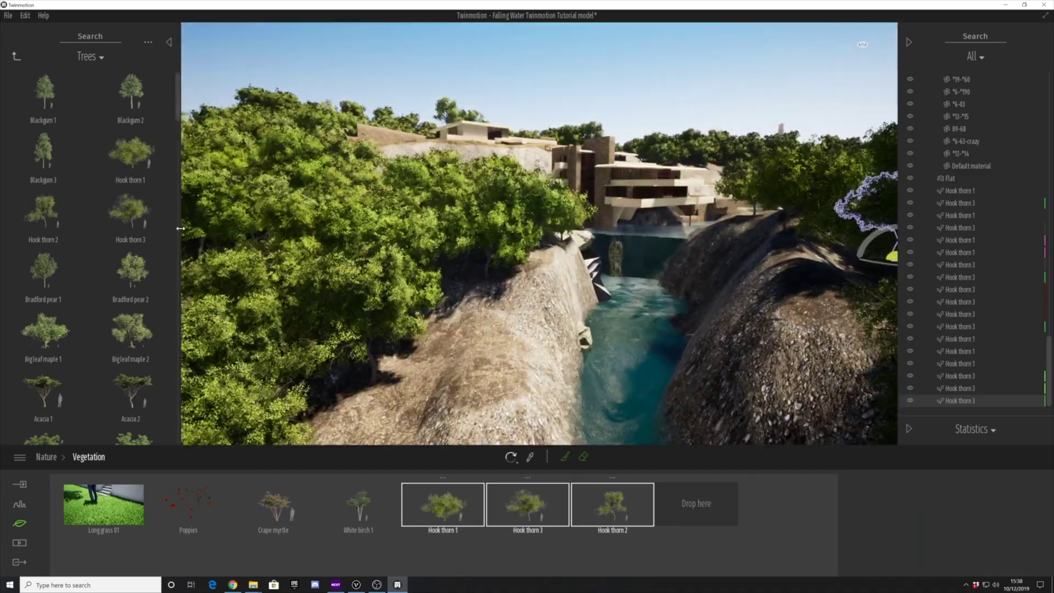
pyautogui.moveTo(180, 228); pyautogui.dragTo(475, 374)
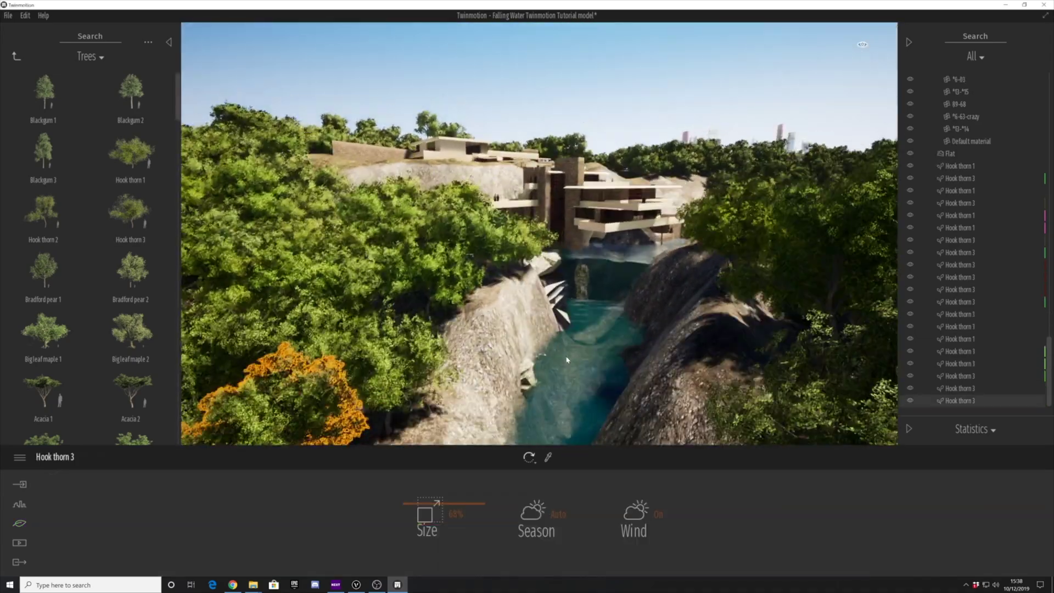
pyautogui.press('w')
pyautogui.moveTo(567, 360); pyautogui.dragTo(490, 256, button='right')
# Touch up the painted hook thorn trees around the house and river banks with an 11.5 m brush.
pyautogui.click(648, 520)
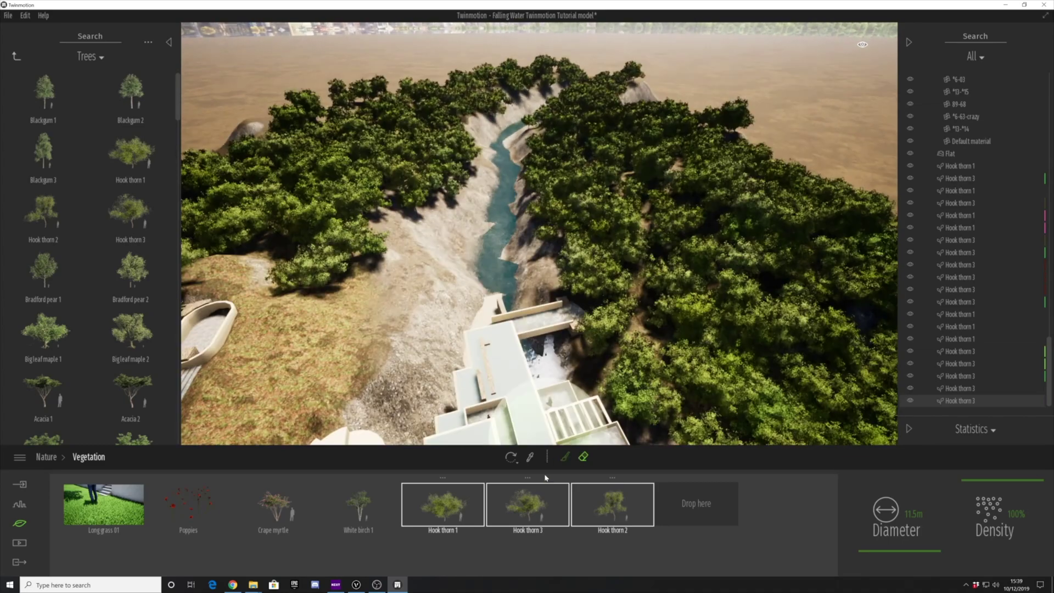
pyautogui.click(564, 457)
pyautogui.moveTo(549, 357)
pyautogui.mouseDown(button='right')
pyautogui.moveTo(499, 354)
pyautogui.moveTo(753, 384)
pyautogui.moveTo(626, 379)
pyautogui.mouseUp(button='right')
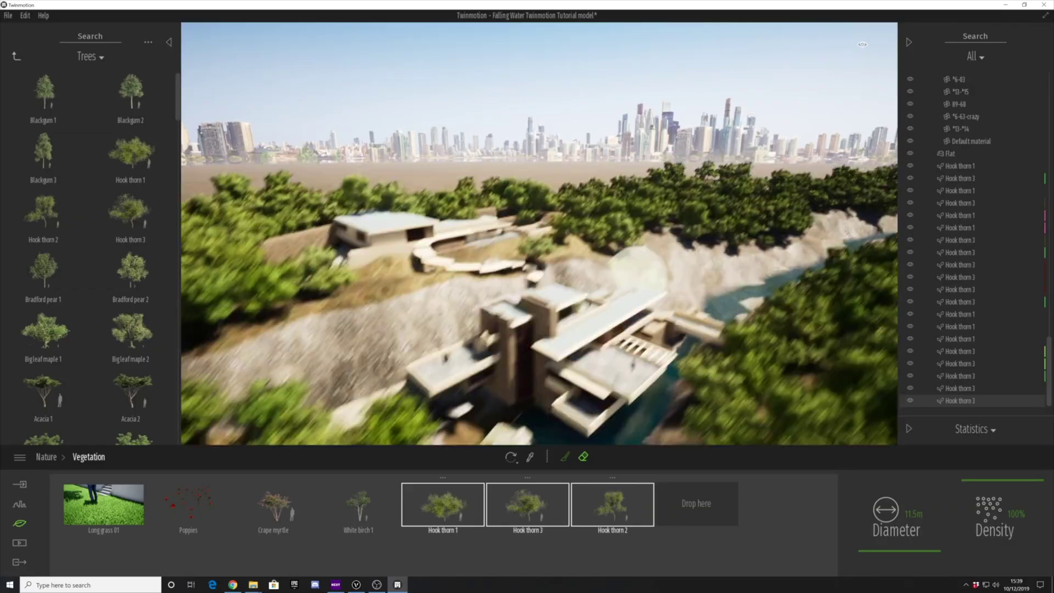
pyautogui.moveTo(536, 255); pyautogui.dragTo(536, 294, button='right')
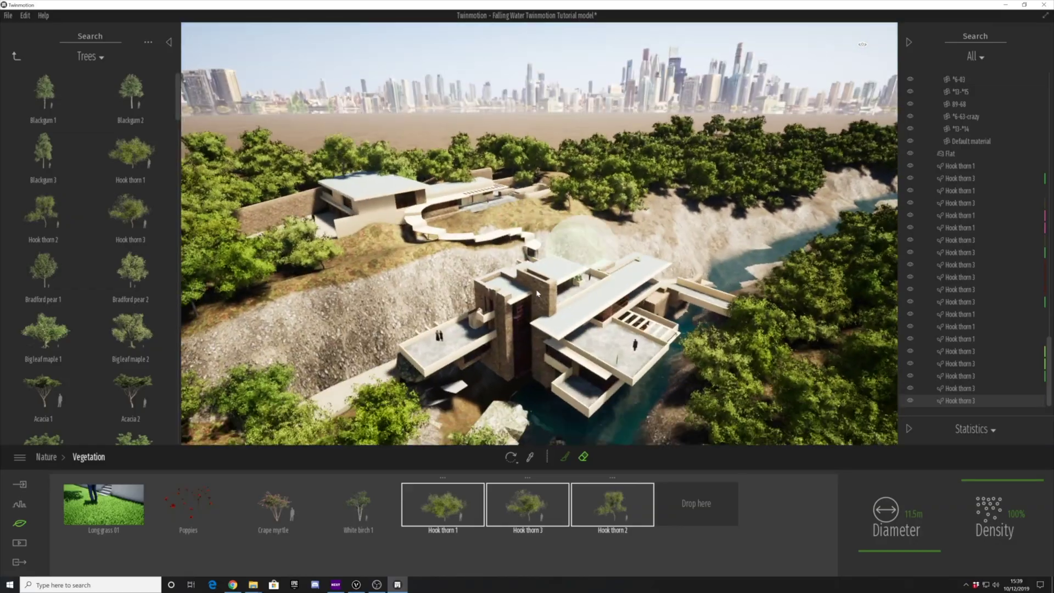
pyautogui.moveTo(607, 217); pyautogui.dragTo(543, 396, button='middle')
pyautogui.scroll(-5, 406, 343)
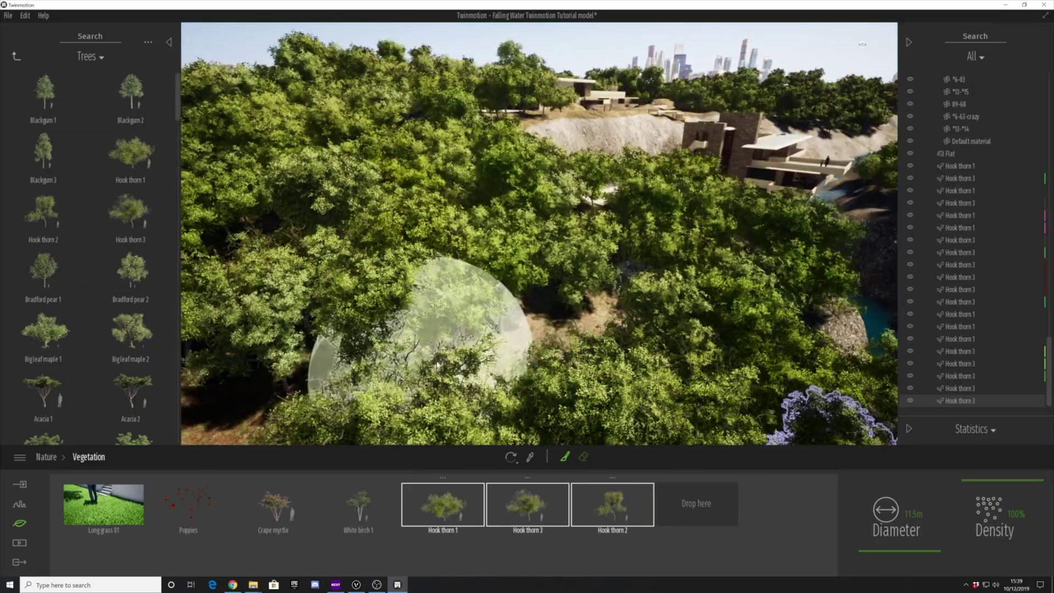
pyautogui.moveTo(604, 285)
pyautogui.mouseDown(button='right')
pyautogui.moveTo(572, 266)
pyautogui.moveTo(399, 258)
pyautogui.moveTo(352, 358)
pyautogui.moveTo(776, 351)
pyautogui.moveTo(653, 313)
pyautogui.moveTo(636, 350)
pyautogui.mouseUp(button='right')
pyautogui.press('Escape')
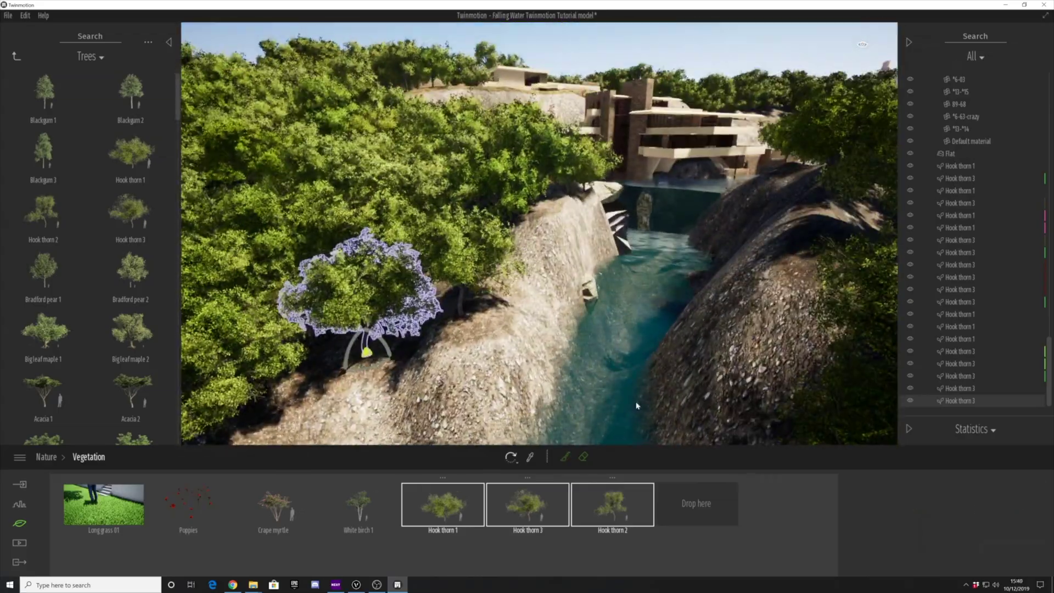
# Place a Cinnamon fern and an Aloe vera 3 on the rocky bank and duplicate the aloe as one instance.
pyautogui.click(20, 504)
pyautogui.click(645, 549)
pyautogui.click(16, 56)
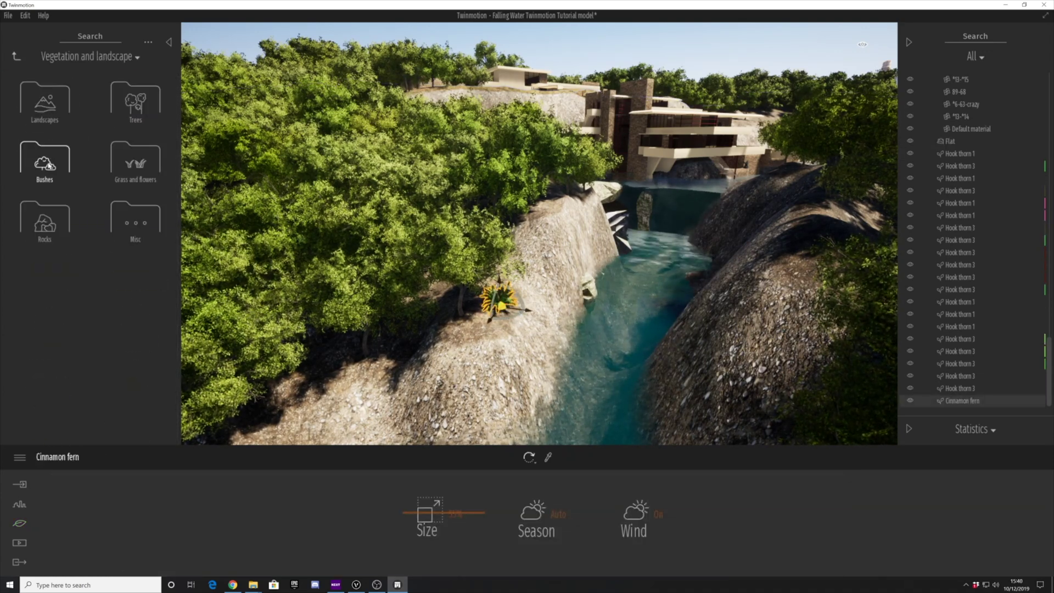
pyautogui.moveTo(44, 305); pyautogui.dragTo(404, 379)
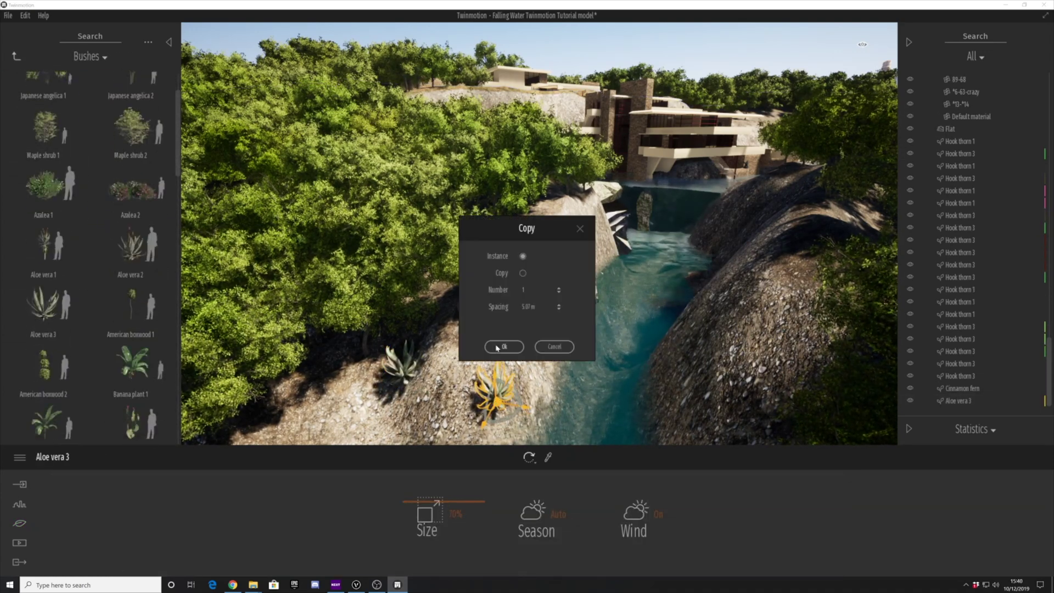
pyautogui.click(500, 346)
pyautogui.press('e')
pyautogui.moveTo(492, 378); pyautogui.dragTo(491, 411, button='right')
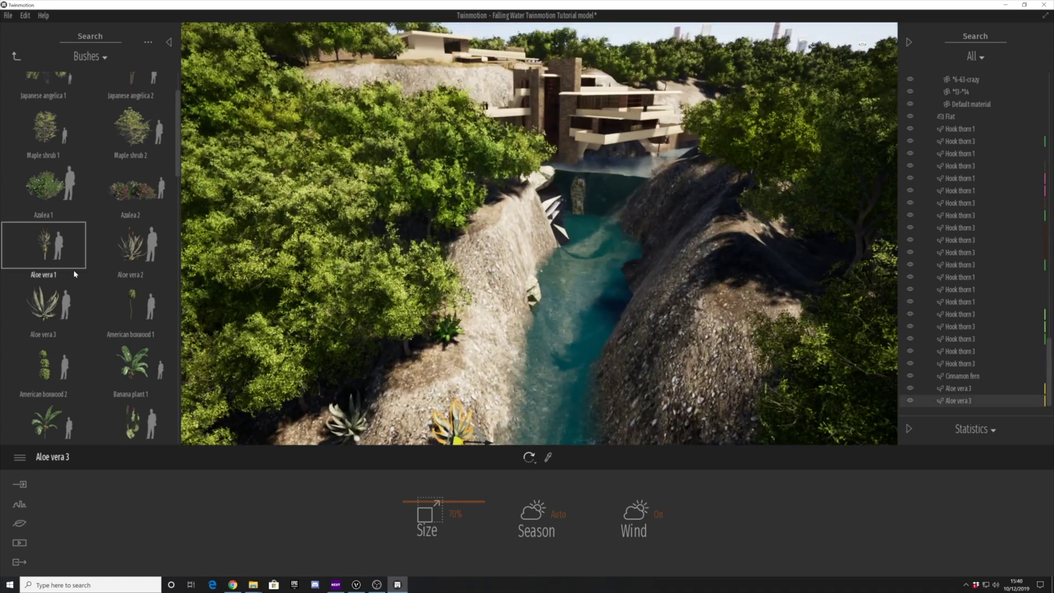
# Place Broom snakeweed 2, Broom snakeweed 3, Cattail 1 and Cattail 2 on the bank near the aloe plants.
pyautogui.scroll(-6, 99, 296)
pyautogui.moveTo(492, 357); pyautogui.dragTo(494, 357)
pyautogui.moveTo(494, 356); pyautogui.dragTo(503, 374, button='right')
pyautogui.scroll(-1, 99, 340)
pyautogui.moveTo(44, 356); pyautogui.dragTo(475, 387)
pyautogui.moveTo(475, 387); pyautogui.dragTo(538, 365, button='right')
pyautogui.moveTo(163, 346); pyautogui.dragTo(533, 264)
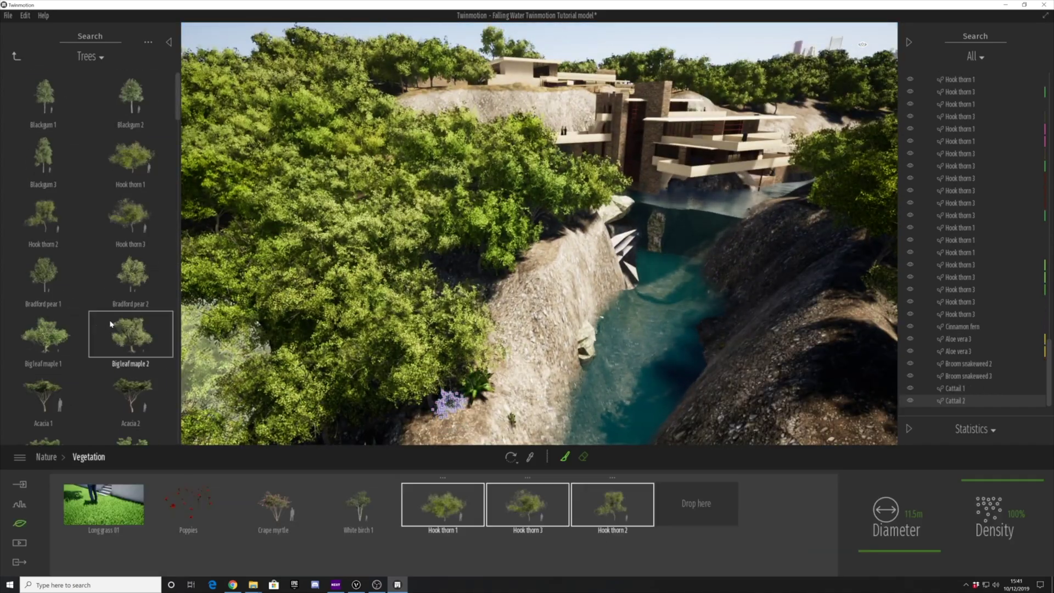
# Add Aloe vera 2, Boston fern 2 and Broom snakeweed 2 from the bushes library to the vegetation painting palette.
pyautogui.click(17, 56)
pyautogui.click(45, 158)
pyautogui.scroll(-3, 83, 236)
pyautogui.moveTo(138, 188); pyautogui.dragTo(693, 521)
pyautogui.scroll(-5, 71, 245)
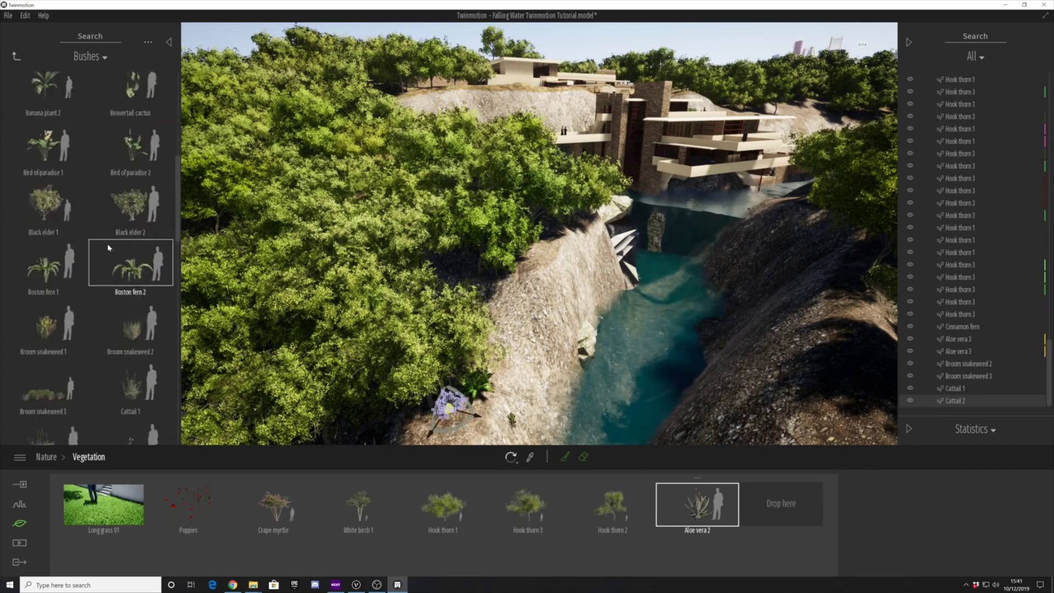
pyautogui.moveTo(118, 246); pyautogui.dragTo(774, 510)
pyautogui.scroll(-1, 82, 285)
pyautogui.moveTo(127, 265); pyautogui.dragTo(340, 537)
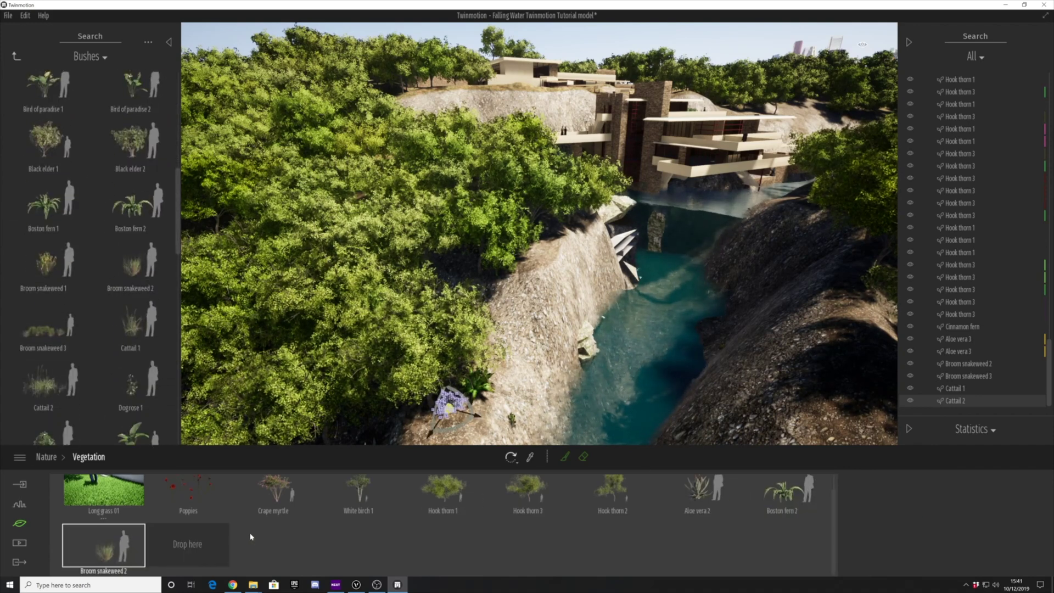
# Add Cattail 2 and Knapweed 1 to the vegetation painting palette.
pyautogui.scroll(-1, 64, 353)
pyautogui.moveTo(65, 352); pyautogui.dragTo(220, 538)
pyautogui.scroll(-2, 86, 359)
pyautogui.scroll(-5, 110, 346)
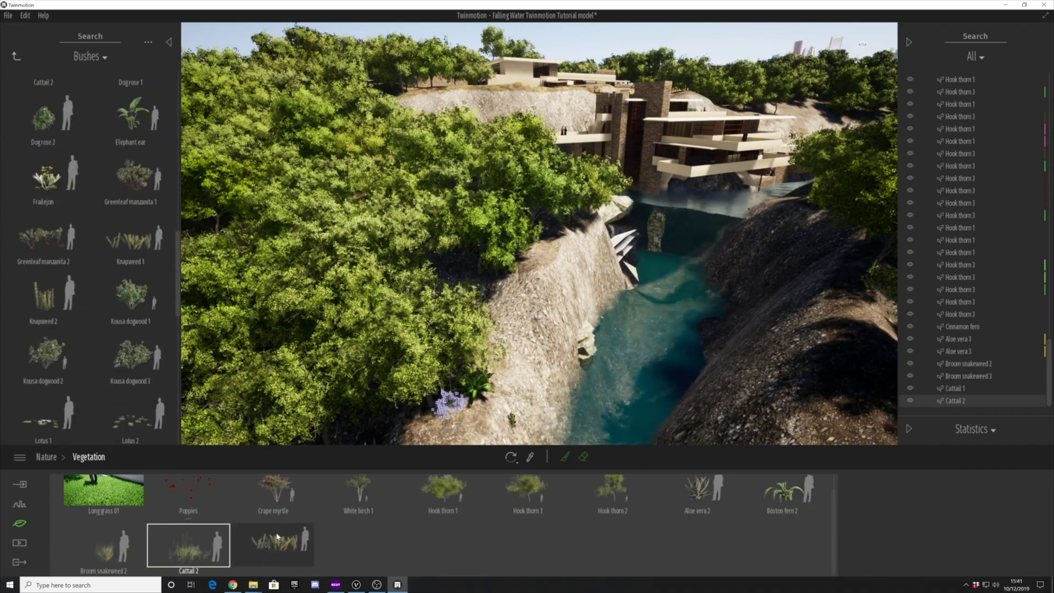
pyautogui.moveTo(132, 337); pyautogui.dragTo(273, 544)
# Add Long grass 04 from the grass and flowers library to the vegetation painting palette.
pyautogui.scroll(-2, 105, 337)
pyautogui.scroll(10, 101, 337)
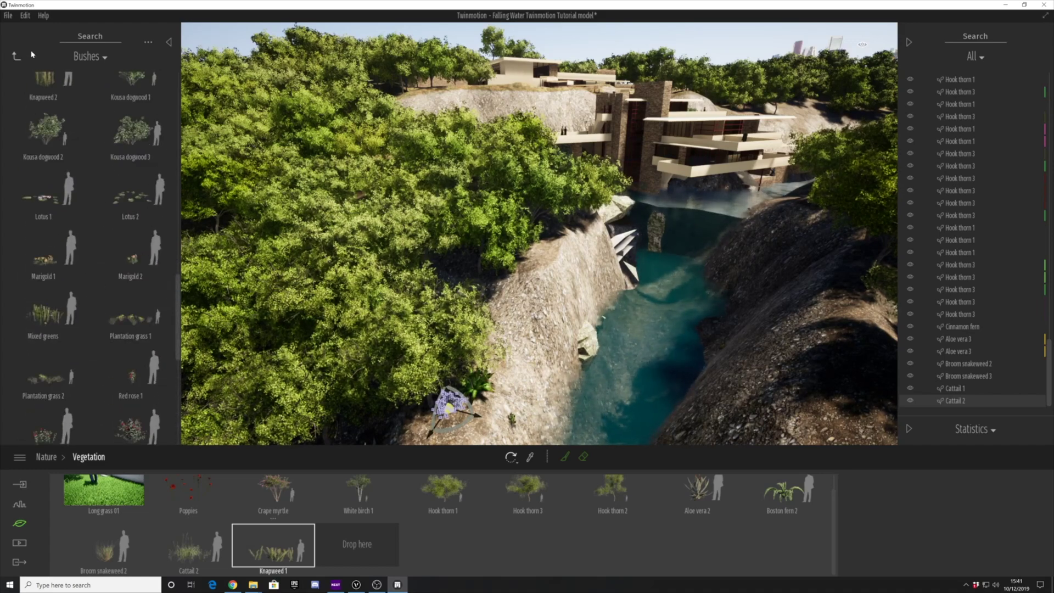
pyautogui.scroll(-3, 123, 248)
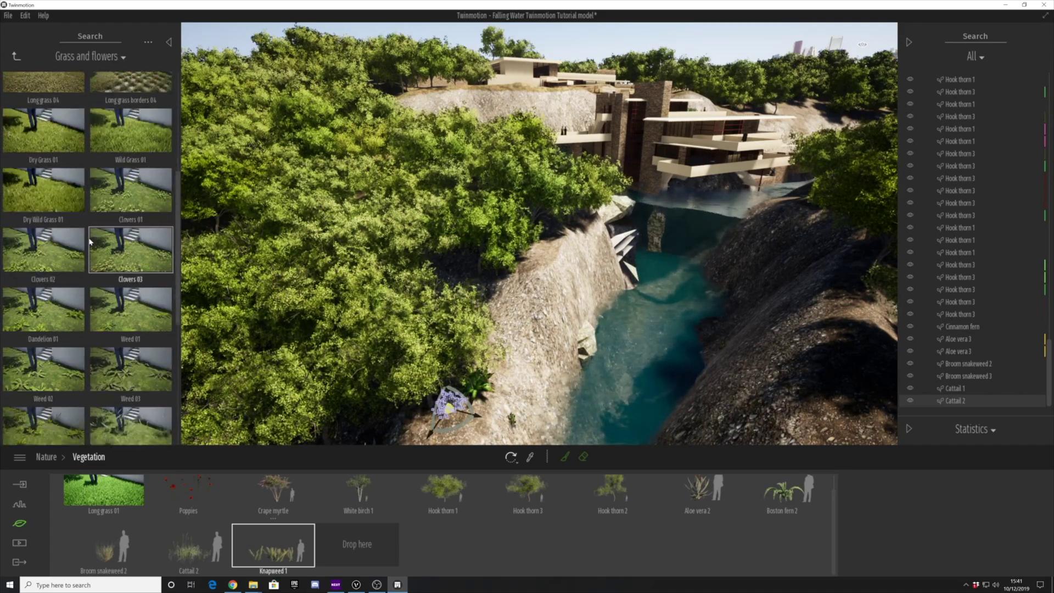
pyautogui.moveTo(123, 248); pyautogui.dragTo(349, 555)
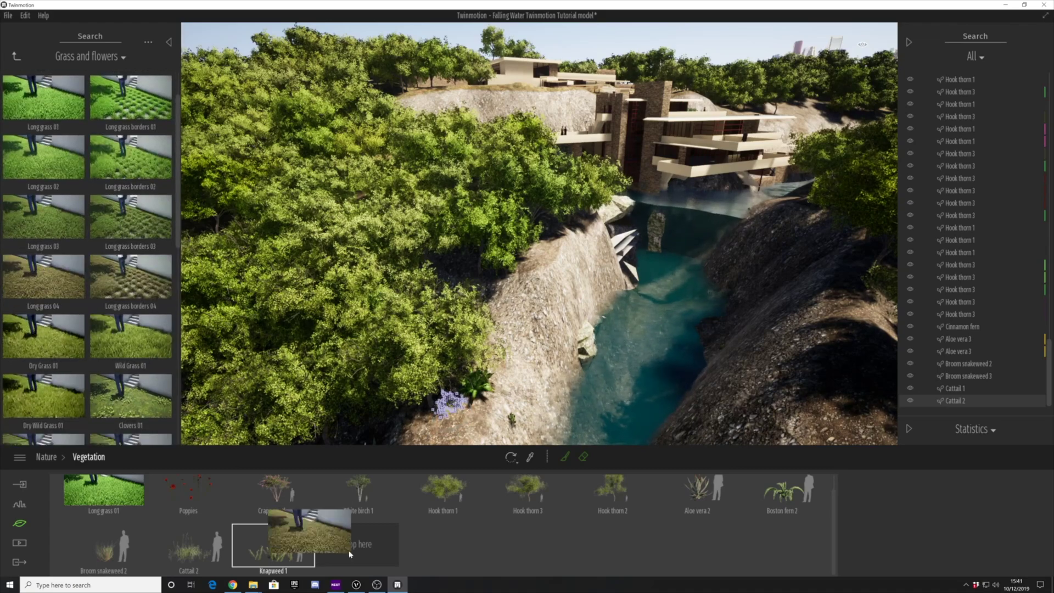
pyautogui.moveTo(114, 503); pyautogui.dragTo(116, 506)
pyautogui.click(16, 57)
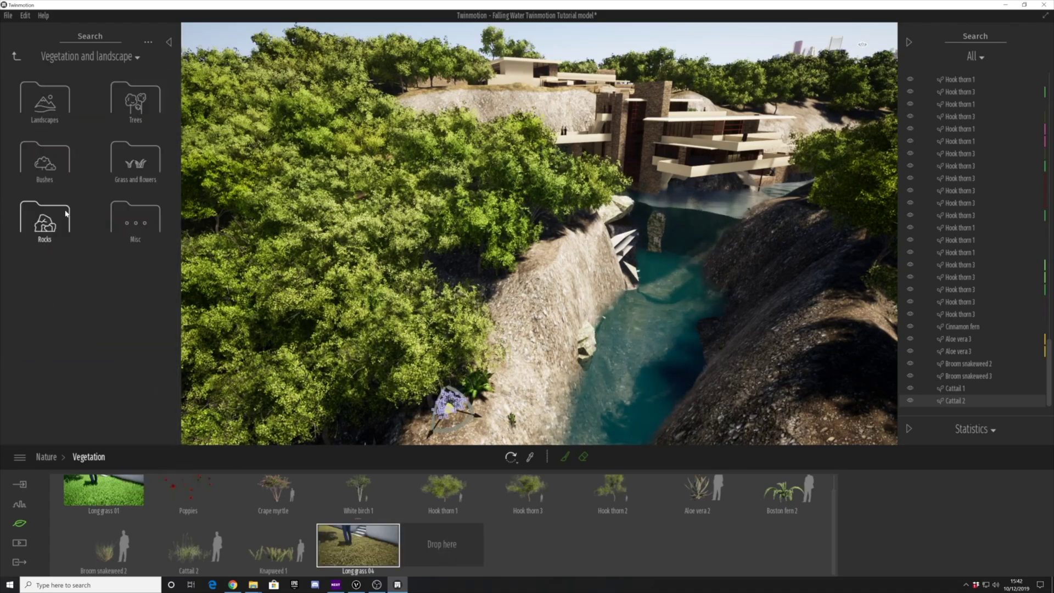
# Activate painting with Long grass 04, set the brush diameter to 17.1 m and lower the density.
pyautogui.moveTo(447, 329); pyautogui.dragTo(491, 269, button='middle')
pyautogui.click(564, 457)
pyautogui.moveTo(922, 551); pyautogui.dragTo(922, 556)
pyautogui.click(912, 513)
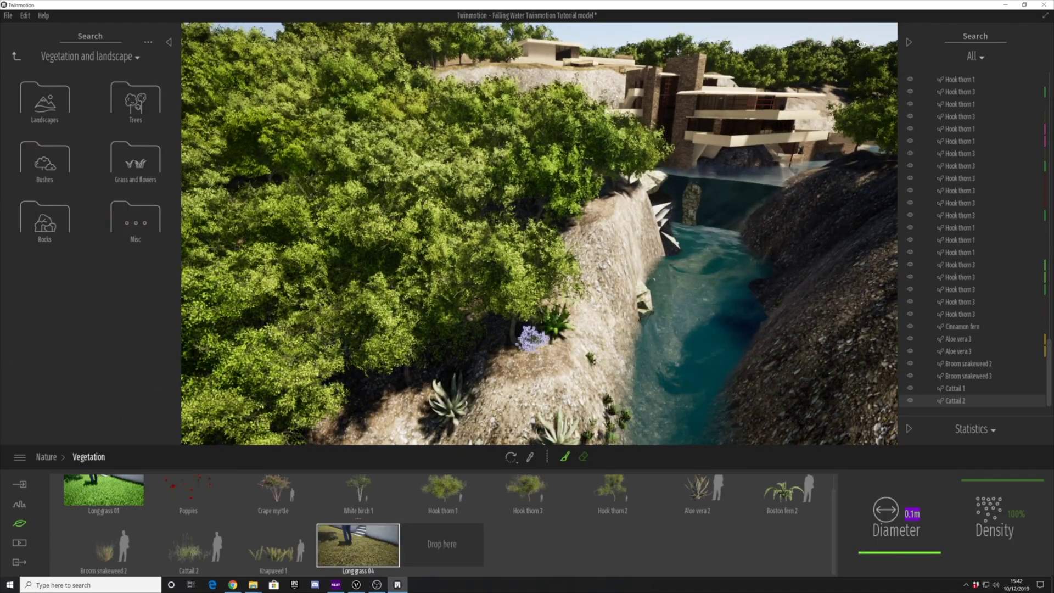
pyautogui.moveTo(518, 356)
pyautogui.keyDown('shift'); pyautogui.mouseDown(button='middle')
pyautogui.moveTo(462, 348)
pyautogui.moveTo(521, 283)
pyautogui.moveTo(467, 336)
pyautogui.moveTo(493, 375)
pyautogui.moveTo(537, 348)
pyautogui.moveTo(488, 379)
pyautogui.moveTo(538, 330)
pyautogui.moveTo(630, 270)
pyautogui.moveTo(506, 334)
pyautogui.moveTo(499, 287)
pyautogui.mouseUp(button='middle'); pyautogui.keyUp('shift')
pyautogui.scroll(-5, 559, 315)
pyautogui.keyDown('shift'); pyautogui.moveTo(560, 316); pyautogui.dragTo(616, 343, button='middle'); pyautogui.keyUp('shift')
pyautogui.moveTo(882, 550); pyautogui.dragTo(885, 542)
pyautogui.moveTo(994, 483); pyautogui.dragTo(994, 521)
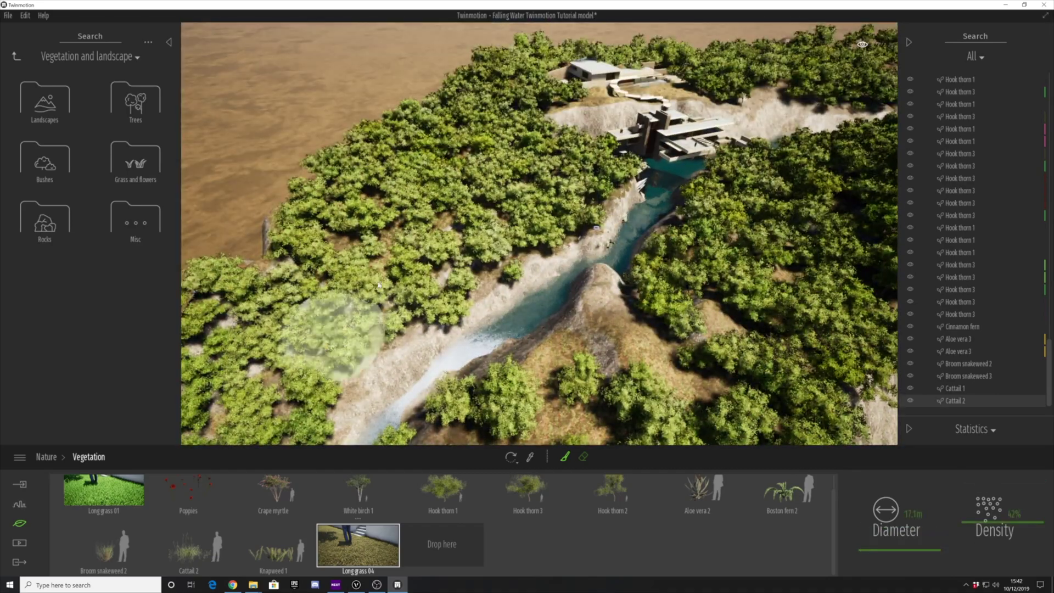
# Paint Long grass 04 over the wooded ground along the river and around the buildings.
pyautogui.keyDown('shift'); pyautogui.moveTo(379, 285); pyautogui.dragTo(434, 307, button='middle'); pyautogui.keyUp('shift')
pyautogui.moveTo(629, 233)
pyautogui.keyDown('shift'); pyautogui.mouseDown(button='middle')
pyautogui.moveTo(516, 269)
pyautogui.moveTo(321, 261)
pyautogui.mouseUp(button='middle'); pyautogui.keyUp('shift')
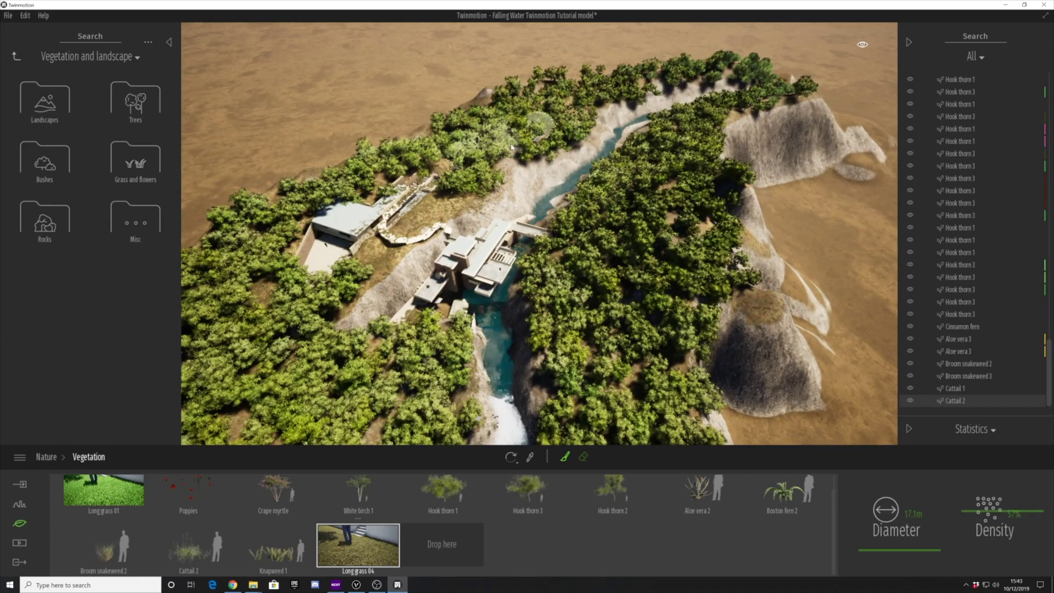
pyautogui.keyDown('shift'); pyautogui.moveTo(581, 189); pyautogui.dragTo(633, 165, button='middle'); pyautogui.keyUp('shift')
# Remove the Broom snakeweed plants from the riverbank beside the aloe veras.
pyautogui.moveTo(631, 428)
pyautogui.mouseDown(button='middle')
pyautogui.moveTo(639, 357)
pyautogui.moveTo(616, 405)
pyautogui.moveTo(647, 278)
pyautogui.mouseUp(button='middle')
pyautogui.scroll(3, 639, 360)
pyautogui.scroll(5, 610, 396)
pyautogui.scroll(3, 642, 329)
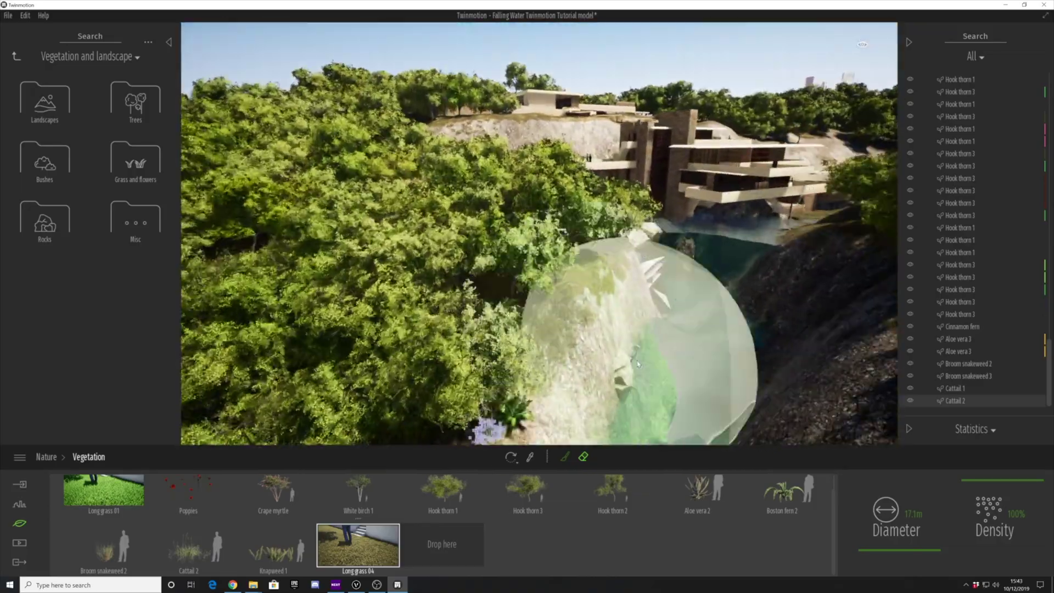
pyautogui.moveTo(640, 340)
pyautogui.keyDown('shift'); pyautogui.mouseDown(button='middle')
pyautogui.moveTo(986, 331)
pyautogui.moveTo(672, 181)
pyautogui.mouseUp(button='middle'); pyautogui.keyUp('shift')
pyautogui.scroll(-5, 671, 180)
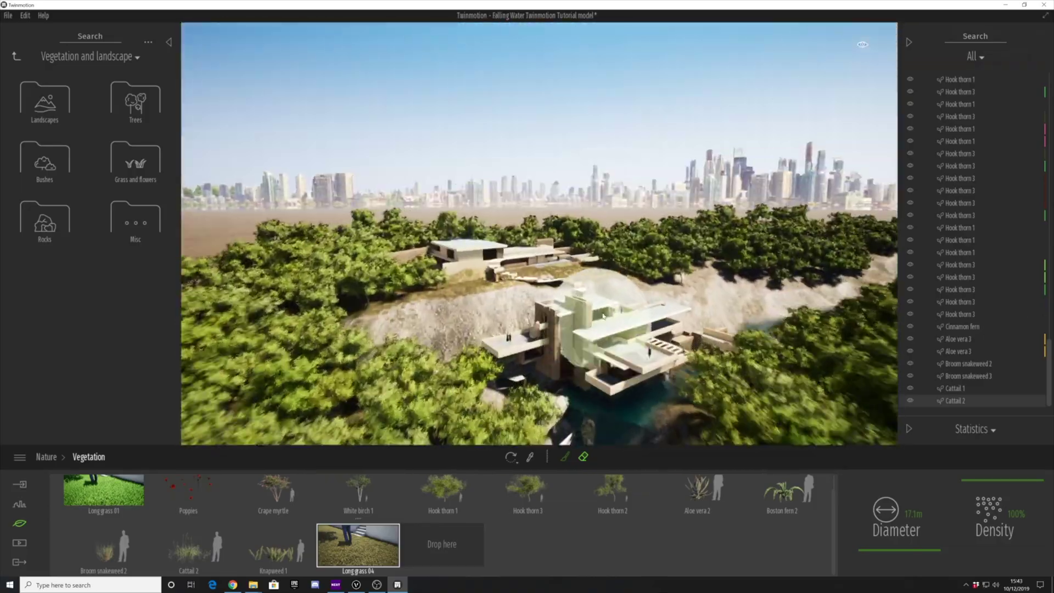
pyautogui.scroll(5, 623, 285)
pyautogui.click(526, 378)
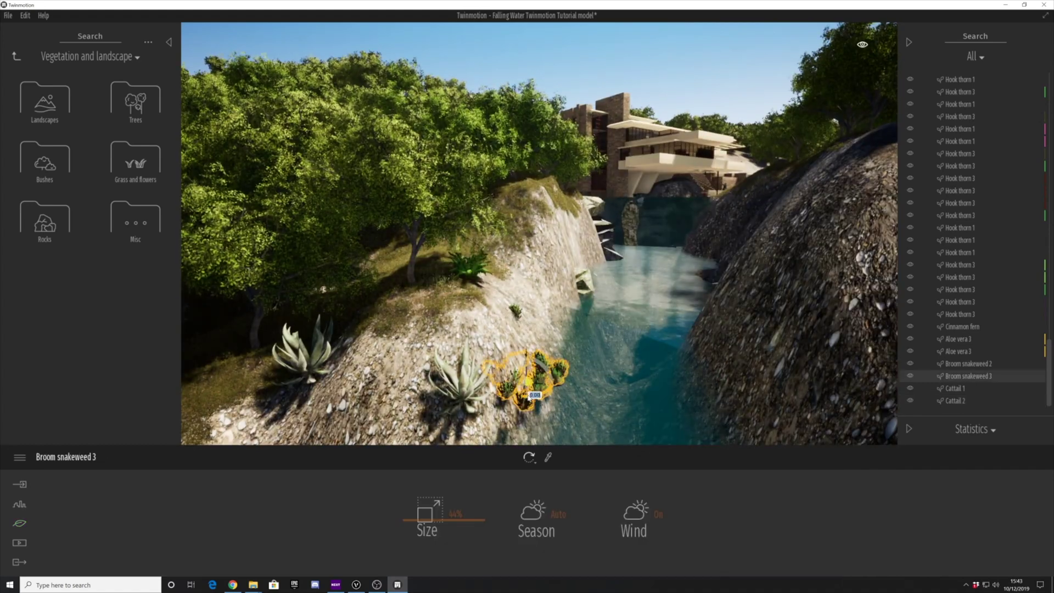
# Set the vegetation brush diameter to 3.0 m and select Aloe vera 2 together with Boston fern 2 for painting.
pyautogui.click(636, 501)
pyautogui.moveTo(906, 550); pyautogui.dragTo(908, 556)
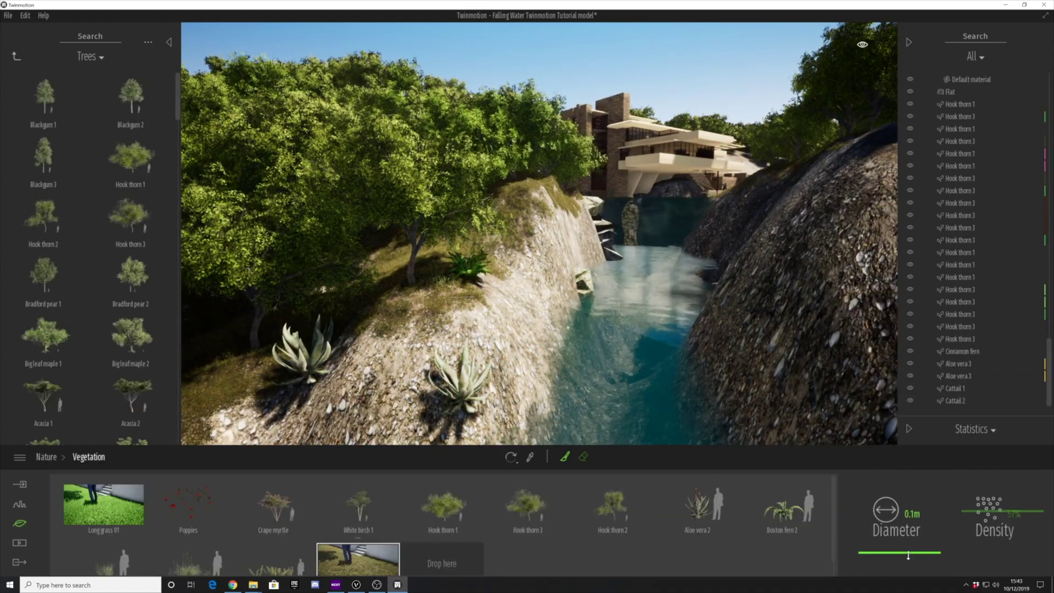
pyautogui.scroll(-1, 419, 508)
pyautogui.scroll(1, 418, 508)
pyautogui.click(697, 505)
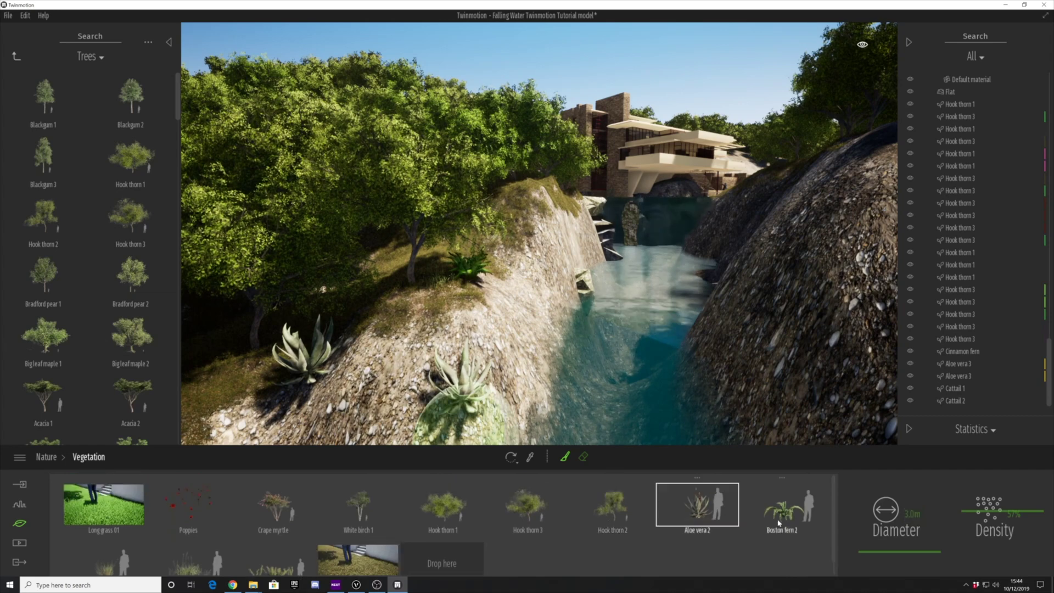
pyautogui.keyDown('ctrl'); pyautogui.click(782, 505); pyautogui.keyUp('ctrl')
# Try to paint Aloe vera 2 and Boston fern 2 on the riverbank near the aloe veras.
pyautogui.scroll(-1, 782, 505)
pyautogui.click(412, 337)
pyautogui.moveTo(537, 309); pyautogui.dragTo(548, 311, button='middle')
pyautogui.hotkey('ctrl', 'z')
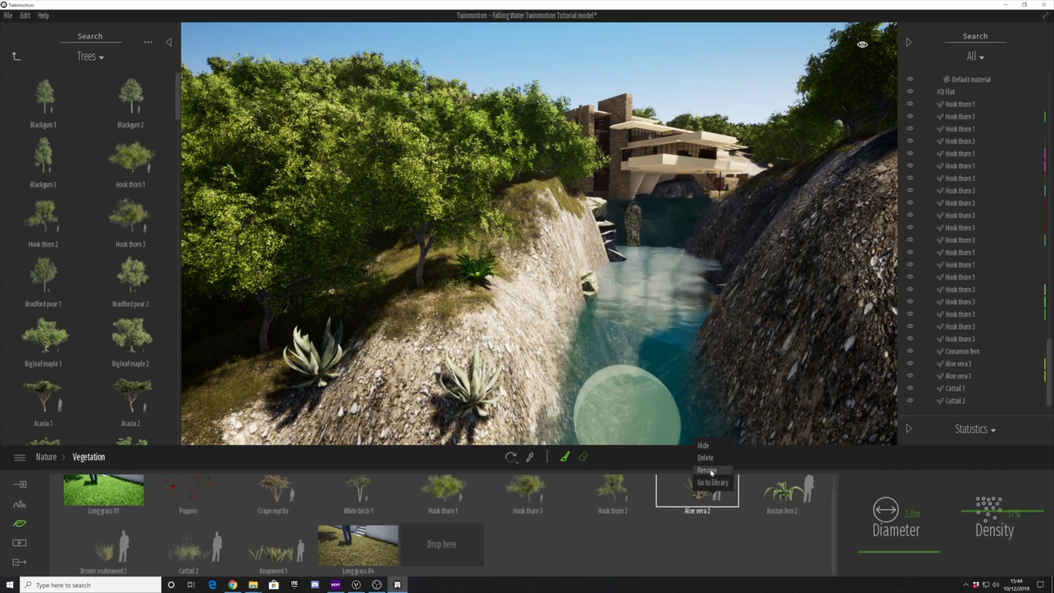
# Delete Aloe vera 2 from the painting palette and place a Boston fern 1 on the bank between the aloe veras.
pyautogui.click(705, 457)
pyautogui.scroll(-6, 125, 345)
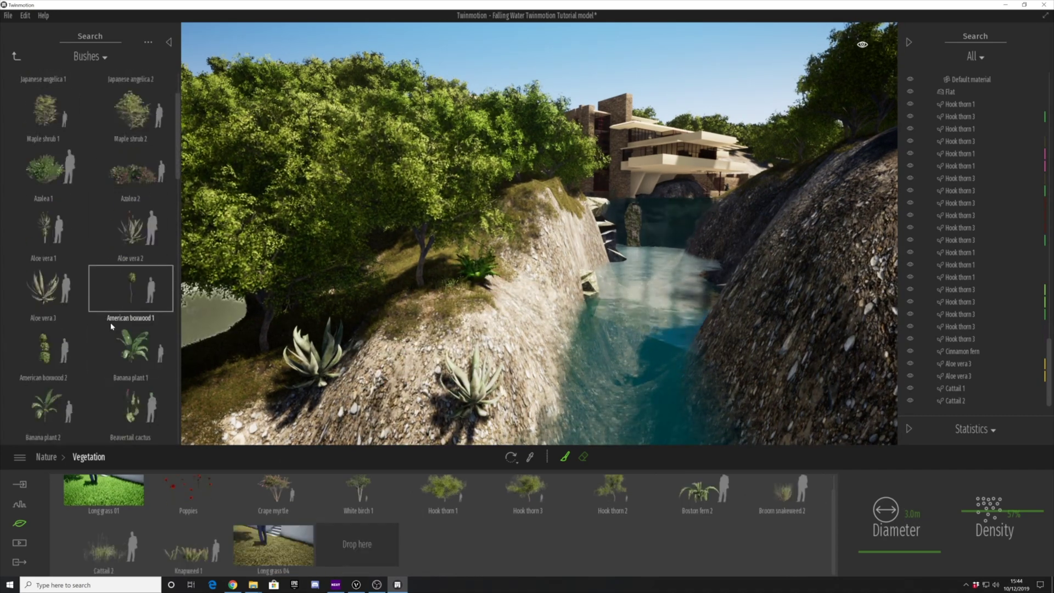
pyautogui.moveTo(44, 275); pyautogui.dragTo(390, 348)
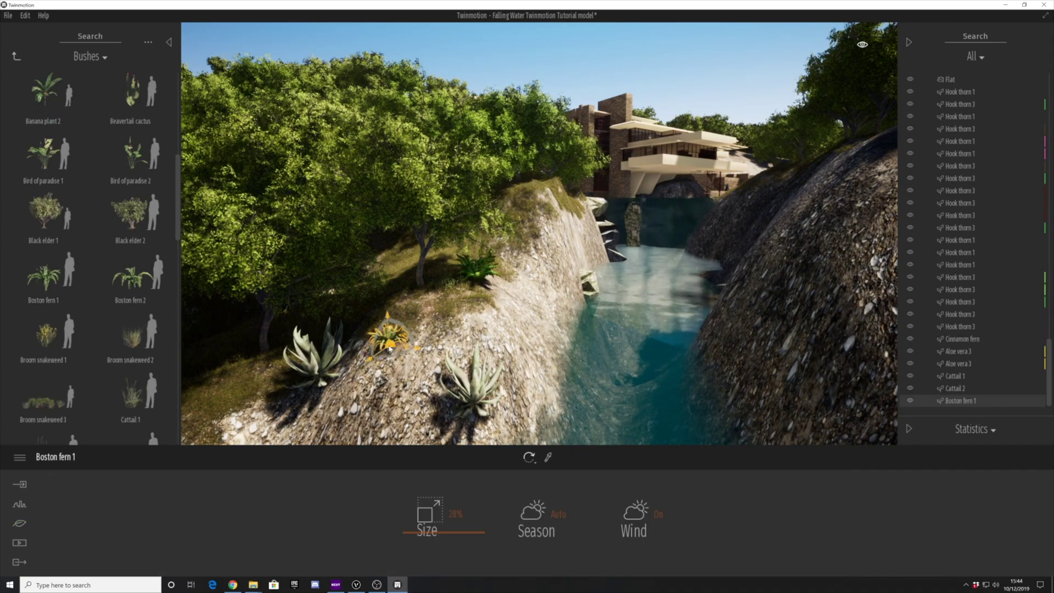
# Paint Boston fern 2 along the sunlit riverbank with the brush density lowered to 22%.
pyautogui.click(19, 525)
pyautogui.click(439, 516)
pyautogui.click(781, 504)
pyautogui.moveTo(472, 357); pyautogui.dragTo(393, 340)
pyautogui.moveTo(996, 513); pyautogui.dragTo(996, 537)
pyautogui.moveTo(516, 264); pyautogui.dragTo(495, 310, button='middle')
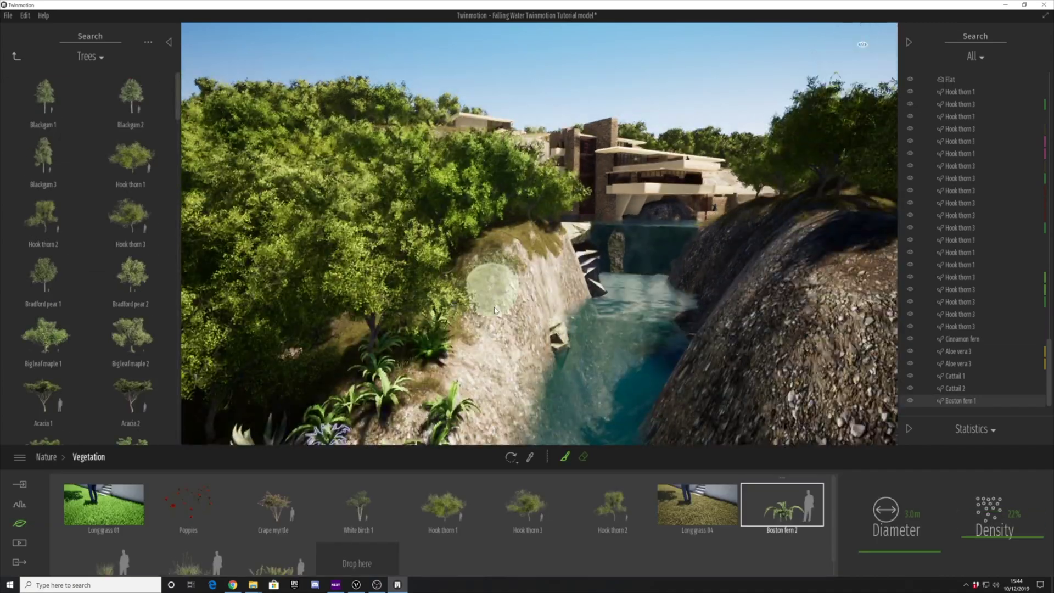
pyautogui.moveTo(495, 310); pyautogui.dragTo(516, 249)
pyautogui.moveTo(428, 346); pyautogui.dragTo(329, 400)
# Paint Boston fern 2 on the shaded bank across the river.
pyautogui.scroll(-5, 546, 294)
pyautogui.scroll(4, 594, 351)
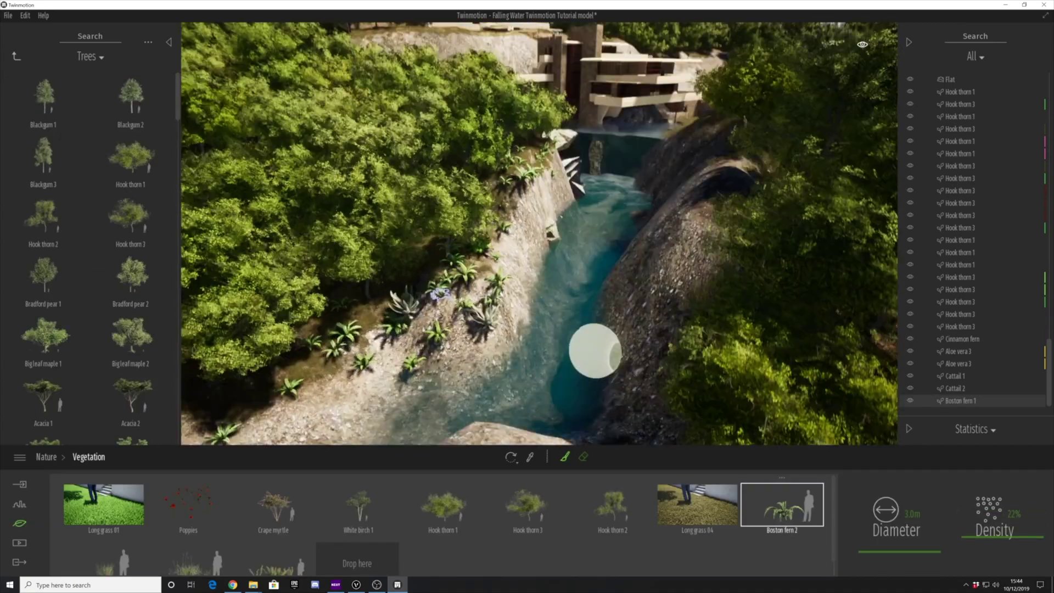
pyautogui.moveTo(594, 352); pyautogui.dragTo(698, 211, button='right')
pyautogui.moveTo(698, 212); pyautogui.dragTo(653, 278)
pyautogui.moveTo(654, 278); pyautogui.dragTo(535, 265, button='right')
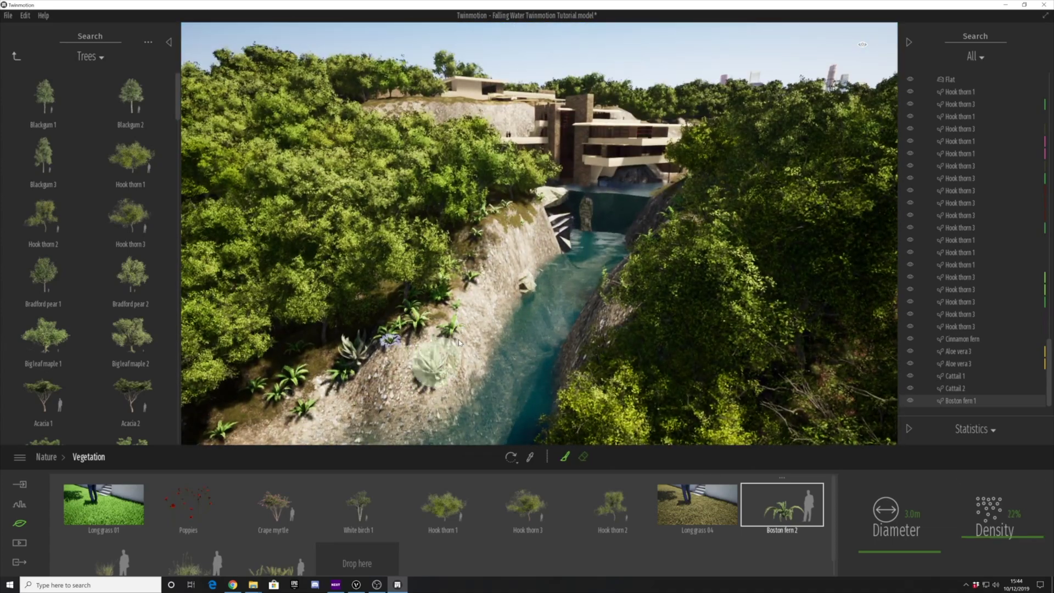
# Delete the aloe vera plant closest to the water on the sunlit riverbank.
pyautogui.scroll(-2, 303, 505)
pyautogui.scroll(2, 303, 505)
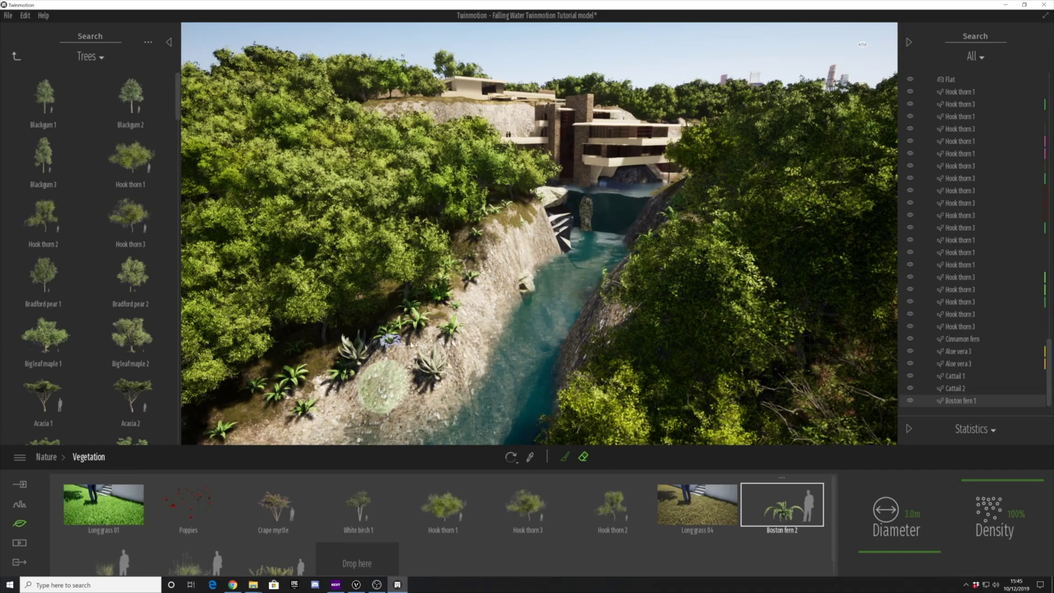
pyautogui.press('Escape')
pyautogui.click(432, 369)
pyautogui.press('Delete')
# Activate vegetation painting with Broom snakeweed 2, Cattail 2 and Knapweed 1 selected.
pyautogui.scroll(4, 525, 366)
pyautogui.keyDown('shift'); pyautogui.moveTo(526, 366); pyautogui.dragTo(576, 390, button='middle'); pyautogui.keyUp('shift')
pyautogui.click(21, 523)
pyautogui.click(434, 521)
# Try to paint the snakeweed, cattail and knapweed mix along the sunlit riverbank, lowering the density to 12%.
pyautogui.moveTo(524, 433); pyautogui.dragTo(638, 318)
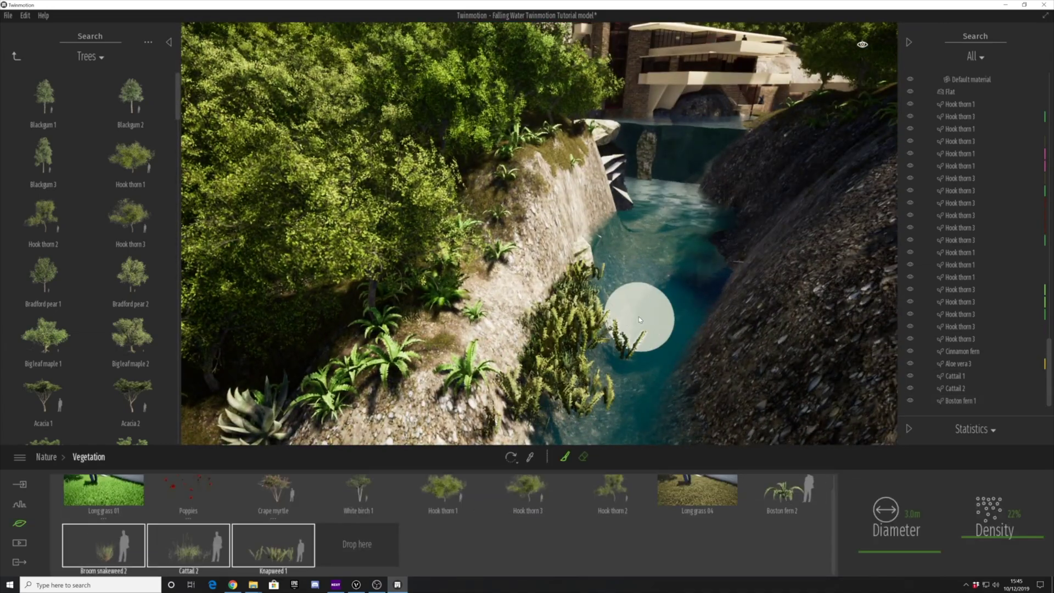
pyautogui.hotkey('ctrl', 'z')
pyautogui.moveTo(994, 537); pyautogui.dragTo(994, 542)
pyautogui.moveTo(553, 310); pyautogui.dragTo(545, 352)
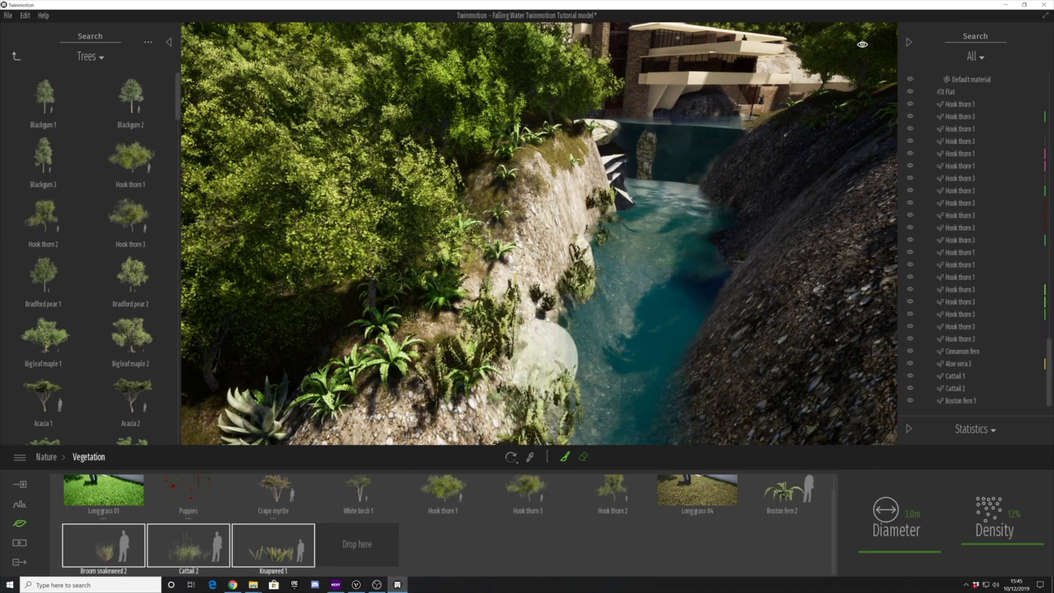
pyautogui.keyDown('shift'); pyautogui.moveTo(546, 351); pyautogui.dragTo(532, 313, button='middle'); pyautogui.keyUp('shift')
pyautogui.moveTo(549, 220); pyautogui.dragTo(565, 319)
pyautogui.moveTo(549, 307)
pyautogui.keyDown('shift'); pyautogui.mouseDown(button='middle')
pyautogui.moveTo(517, 374)
pyautogui.moveTo(352, 400)
pyautogui.moveTo(532, 374)
pyautogui.mouseUp(button='middle'); pyautogui.keyUp('shift')
pyautogui.hotkey('ctrl', 'z')
# Set the brush density to 5% and paint the snakeweed, cattail and knapweed mix along the sunlit bank.
pyautogui.click(1014, 514)
pyautogui.moveTo(588, 242); pyautogui.dragTo(546, 287)
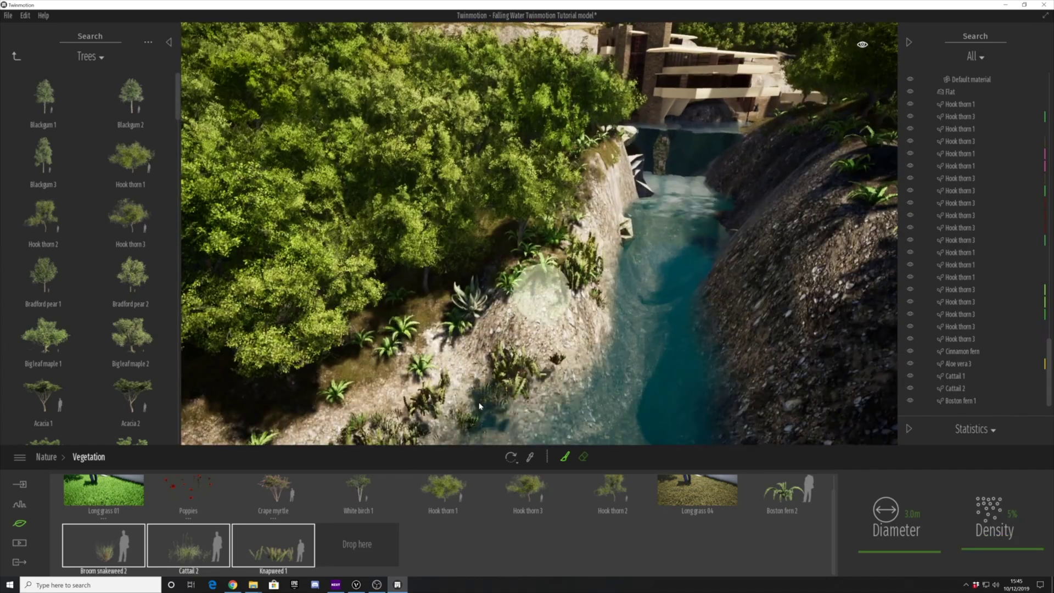
pyautogui.moveTo(546, 287)
pyautogui.keyDown('shift'); pyautogui.mouseDown(button='middle')
pyautogui.moveTo(607, 352)
pyautogui.moveTo(576, 376)
pyautogui.mouseUp(button='middle'); pyautogui.keyUp('shift')
pyautogui.moveTo(494, 307); pyautogui.dragTo(379, 359)
# Paint the snakeweed, cattail and knapweed mix on the opposite bank and the rocky mound beside the waterfall.
pyautogui.moveTo(549, 220); pyautogui.dragTo(624, 316, button='middle')
pyautogui.keyDown('shift'); pyautogui.moveTo(689, 338); pyautogui.dragTo(547, 350, button='middle'); pyautogui.keyUp('shift')
pyautogui.moveTo(548, 350); pyautogui.dragTo(516, 323)
pyautogui.keyDown('shift'); pyautogui.moveTo(555, 313); pyautogui.dragTo(599, 393, button='middle'); pyautogui.keyUp('shift')
# Erase excess plants from the rocky mound below the waterfall.
pyautogui.click(583, 456)
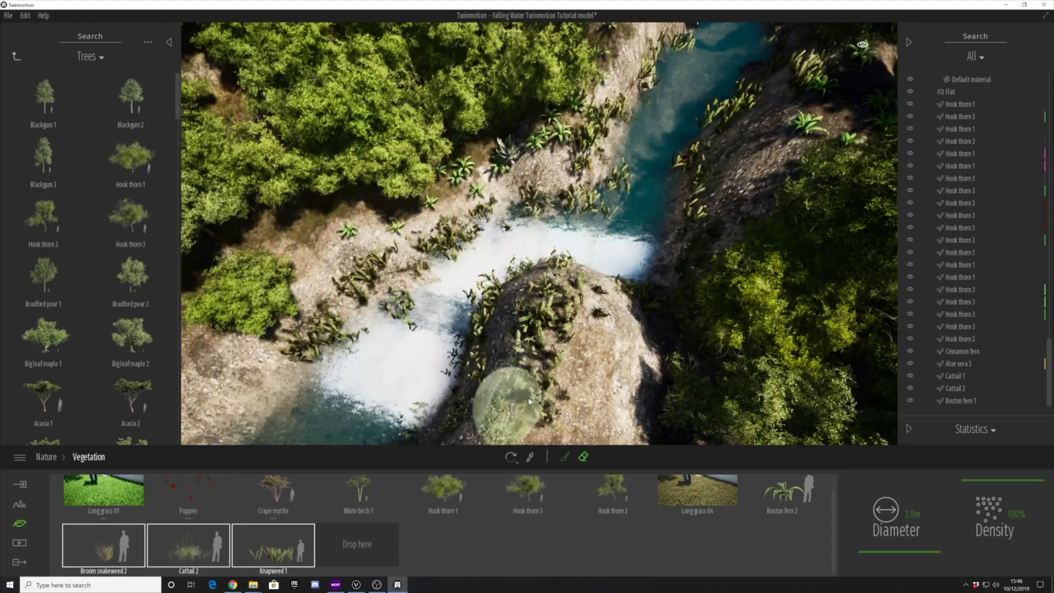
pyautogui.moveTo(505, 400); pyautogui.dragTo(524, 352)
pyautogui.moveTo(545, 196); pyautogui.dragTo(409, 317, button='middle')
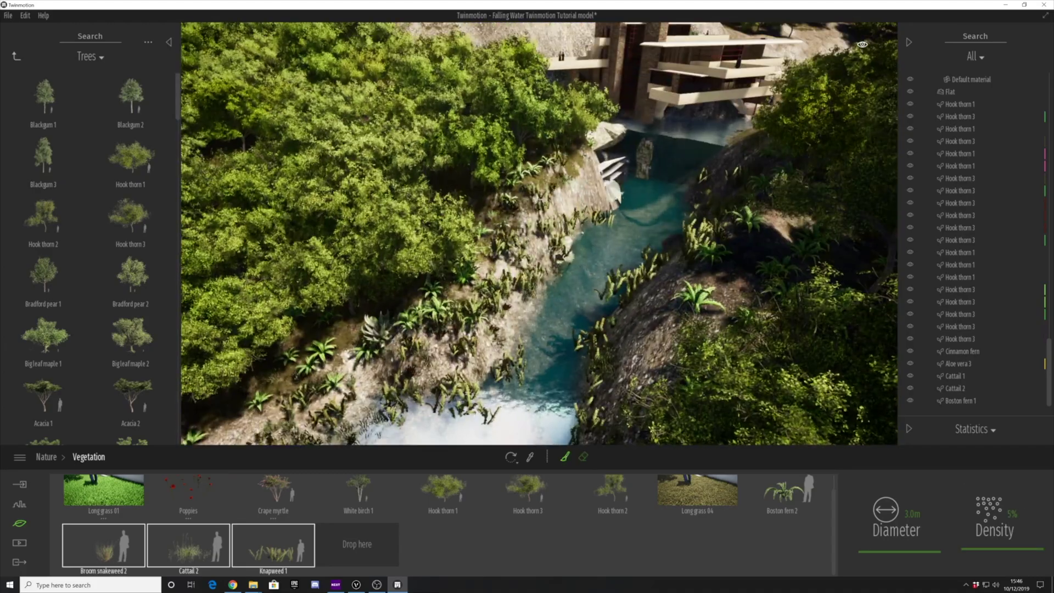
# Paint the snakeweed, cattail and knapweed mix along the river upstream, around the house and bridge.
pyautogui.keyDown('shift'); pyautogui.moveTo(560, 259); pyautogui.dragTo(648, 422, button='middle'); pyautogui.keyUp('shift')
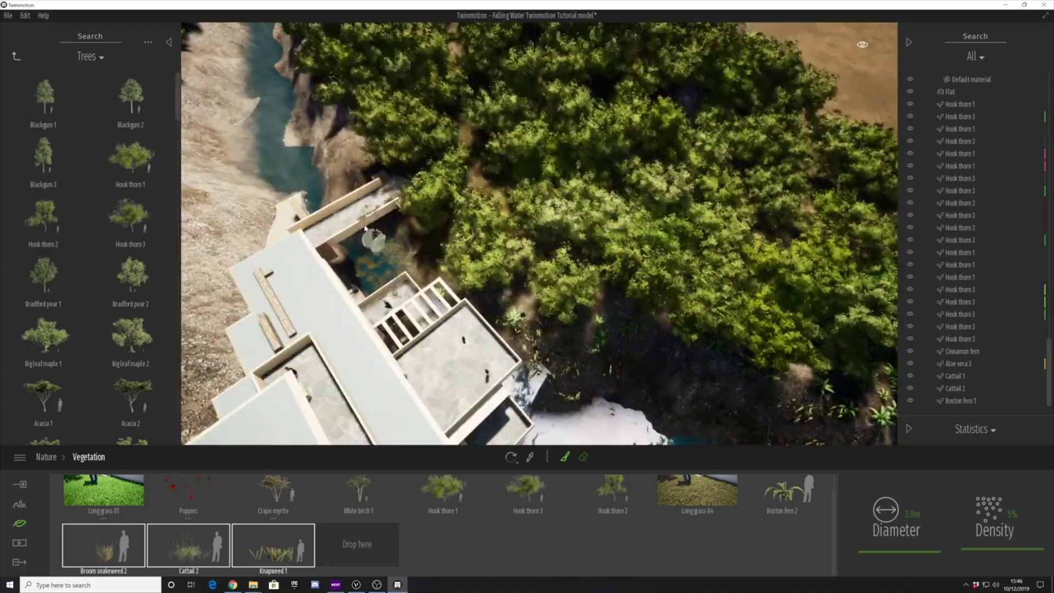
pyautogui.moveTo(365, 227)
pyautogui.keyDown('shift'); pyautogui.mouseDown(button='middle')
pyautogui.moveTo(349, 286)
pyautogui.moveTo(324, 298)
pyautogui.moveTo(351, 242)
pyautogui.moveTo(381, 228)
pyautogui.mouseUp(button='middle'); pyautogui.keyUp('shift')
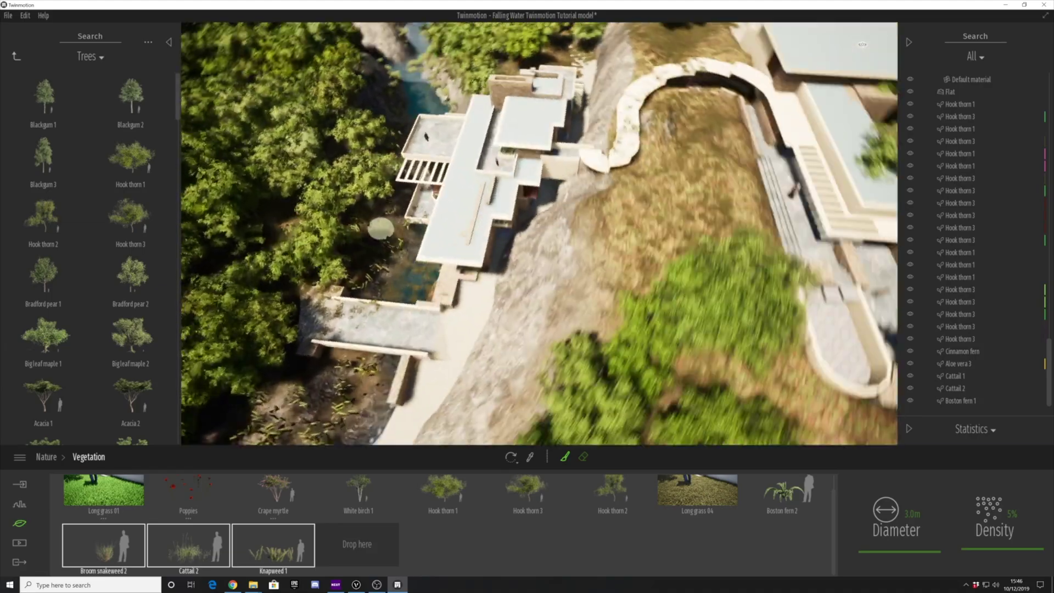
pyautogui.moveTo(380, 228); pyautogui.dragTo(467, 338, button='right')
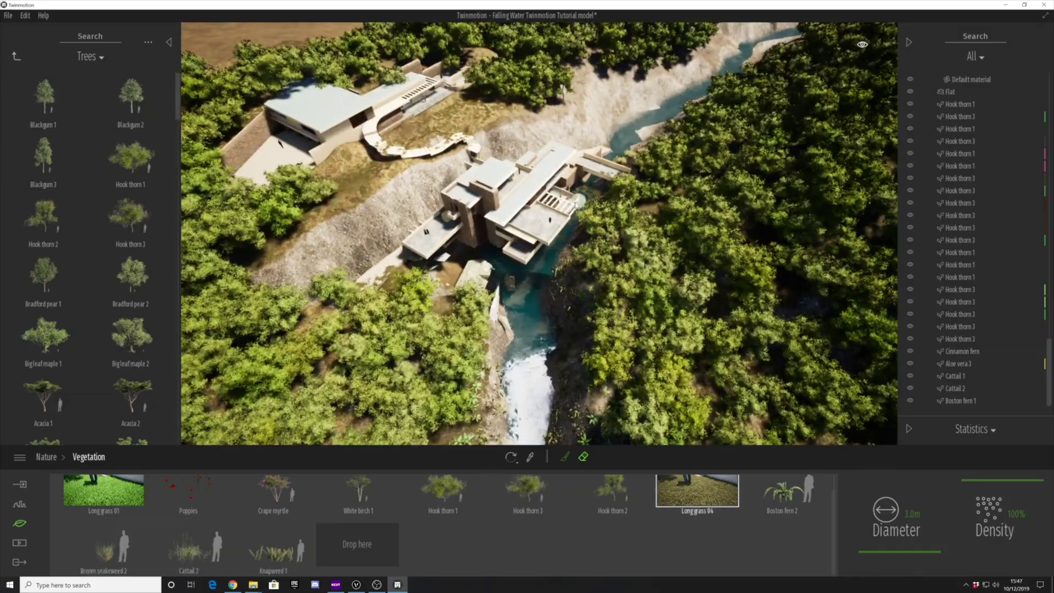
# Erase stray painted plants and Long grass 04 around the house and bridge.
pyautogui.keyDown('shift'); pyautogui.moveTo(575, 231); pyautogui.dragTo(461, 269, button='middle'); pyautogui.keyUp('shift')
pyautogui.scroll(2, 524, 310)
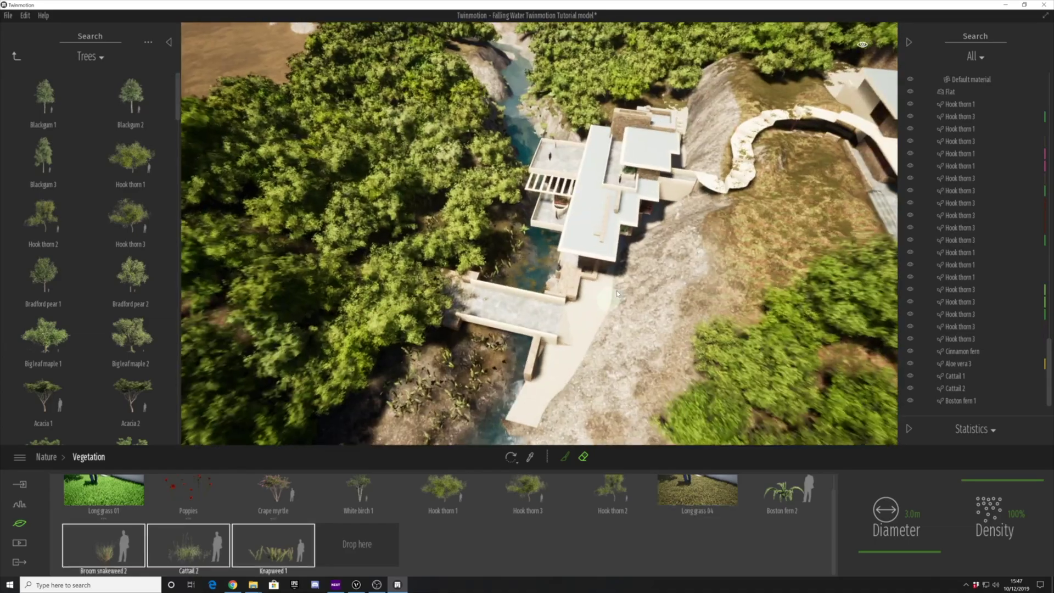
pyautogui.click(693, 490)
pyautogui.keyDown('shift'); pyautogui.moveTo(502, 305); pyautogui.dragTo(426, 345, button='middle'); pyautogui.keyUp('shift')
pyautogui.keyDown('shift'); pyautogui.moveTo(426, 345); pyautogui.dragTo(453, 344); pyautogui.keyUp('shift')
# Select Broom snakeweed 2, Cattail 2 and Knapweed 1 in the palette and save the project.
pyautogui.click(273, 542)
pyautogui.keyDown('shift'); pyautogui.click(106, 538); pyautogui.keyUp('shift')
pyautogui.keyDown('shift'); pyautogui.moveTo(527, 324); pyautogui.dragTo(487, 376, button='middle'); pyautogui.keyUp('shift')
pyautogui.moveTo(486, 375); pyautogui.dragTo(428, 312, button='right')
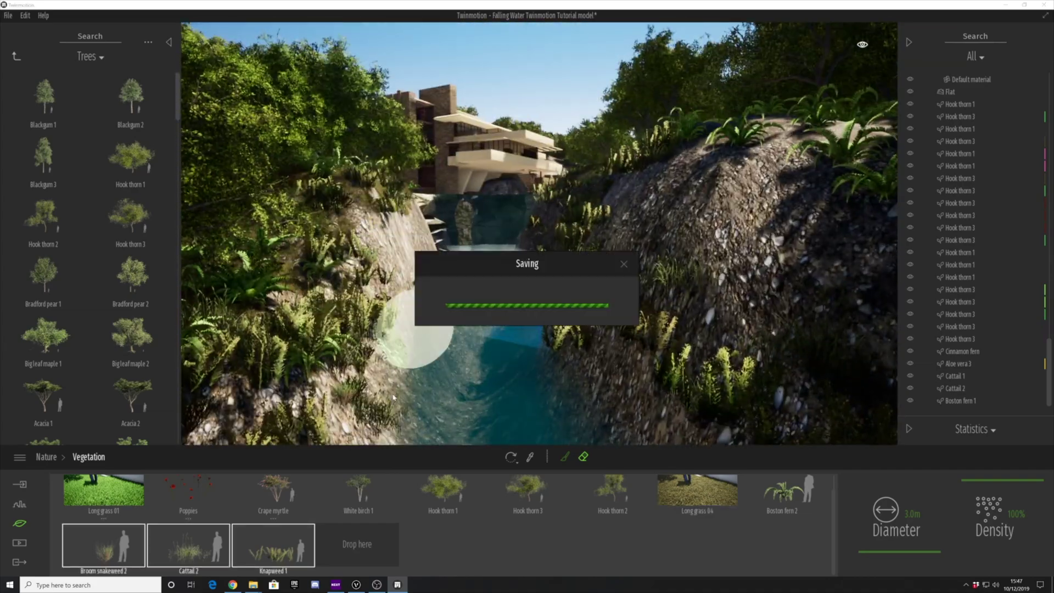
# Erase the snakeweed, cattail and knapweed mix from the rocky banks below the house, raising the eraser density to 100%.
pyautogui.moveTo(393, 398)
pyautogui.mouseDown(button='right')
pyautogui.moveTo(431, 318)
pyautogui.moveTo(479, 285)
pyautogui.moveTo(466, 300)
pyautogui.moveTo(482, 286)
pyautogui.moveTo(360, 322)
pyautogui.moveTo(631, 340)
pyautogui.moveTo(591, 231)
pyautogui.moveTo(635, 310)
pyautogui.moveTo(642, 353)
pyautogui.moveTo(454, 261)
pyautogui.moveTo(471, 282)
pyautogui.moveTo(430, 349)
pyautogui.moveTo(412, 351)
pyautogui.moveTo(483, 348)
pyautogui.moveTo(747, 525)
pyautogui.mouseUp(button='right')
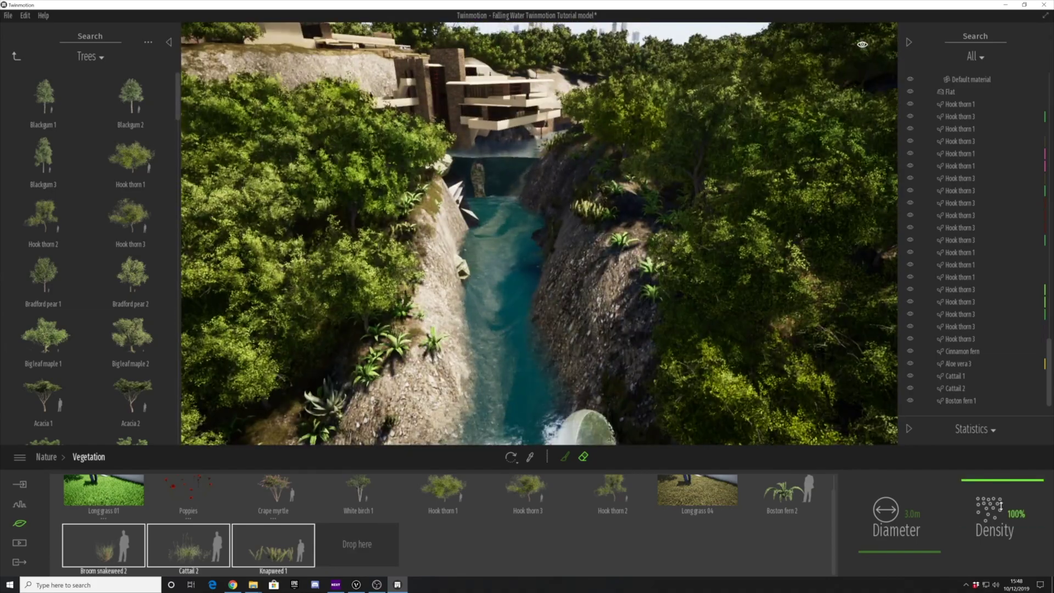
pyautogui.moveTo(620, 303); pyautogui.dragTo(590, 470, button='right')
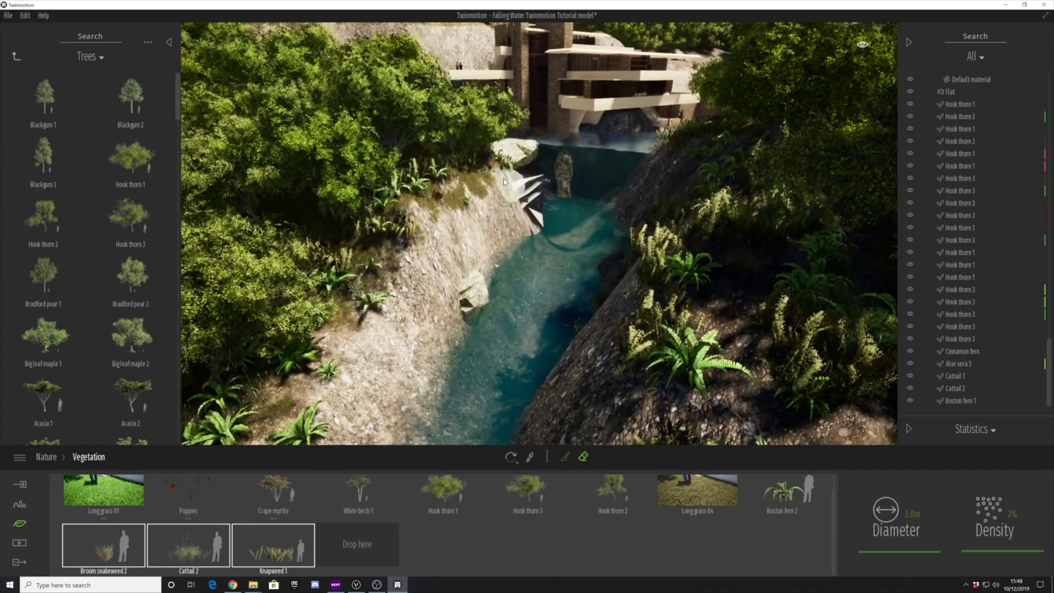
pyautogui.moveTo(505, 182); pyautogui.dragTo(626, 258, button='right')
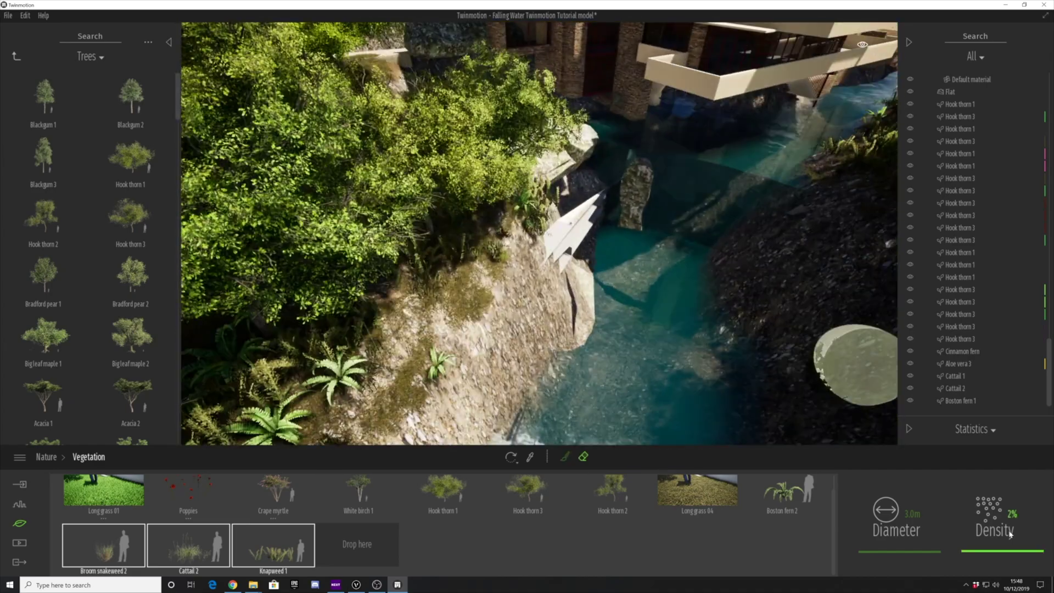
pyautogui.moveTo(1009, 549); pyautogui.dragTo(1010, 480)
pyautogui.moveTo(620, 324); pyautogui.dragTo(648, 433, button='right')
# Repaint the snakeweed, cattail and knapweed mix along the riverbanks at 5% density and erase the excess plants.
pyautogui.moveTo(999, 481); pyautogui.dragTo(999, 542)
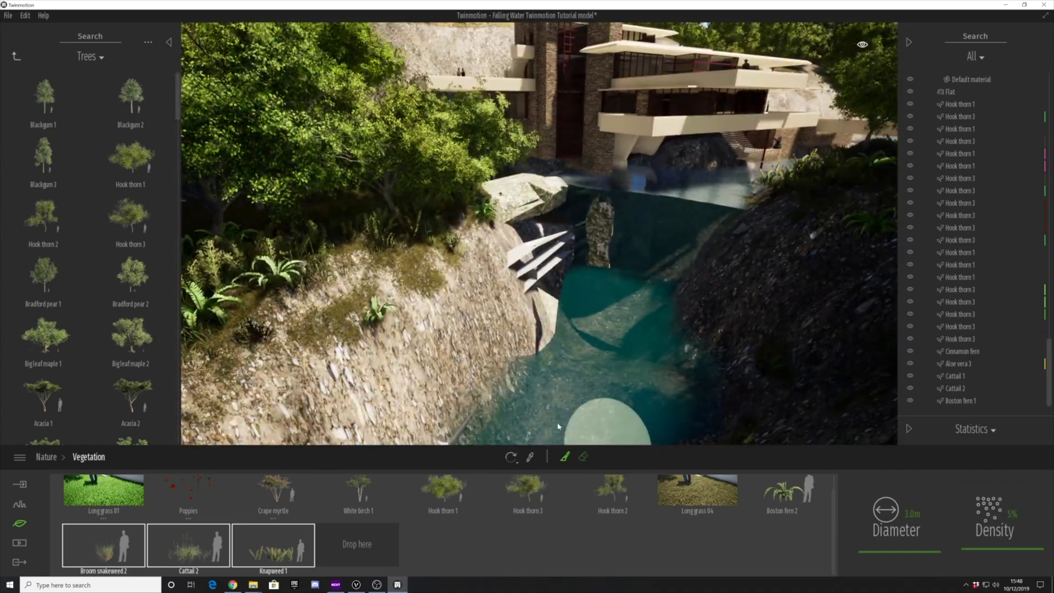
pyautogui.moveTo(557, 427)
pyautogui.mouseDown(button='right')
pyautogui.moveTo(545, 182)
pyautogui.moveTo(648, 298)
pyautogui.moveTo(763, 328)
pyautogui.moveTo(383, 273)
pyautogui.moveTo(308, 207)
pyautogui.moveTo(417, 308)
pyautogui.moveTo(410, 355)
pyautogui.moveTo(467, 351)
pyautogui.moveTo(473, 420)
pyautogui.moveTo(436, 398)
pyautogui.mouseUp(button='right')
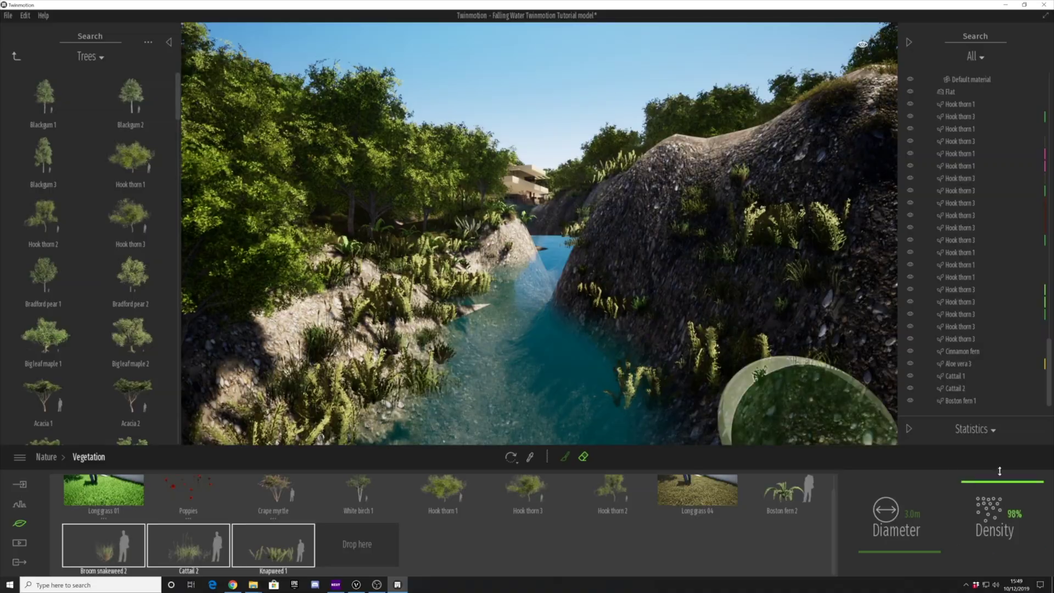
pyautogui.moveTo(1000, 471); pyautogui.dragTo(998, 464)
pyautogui.moveTo(512, 287)
pyautogui.mouseDown(button='right')
pyautogui.moveTo(579, 348)
pyautogui.moveTo(529, 357)
pyautogui.moveTo(551, 357)
pyautogui.moveTo(558, 296)
pyautogui.moveTo(459, 347)
pyautogui.moveTo(548, 290)
pyautogui.mouseUp(button='right')
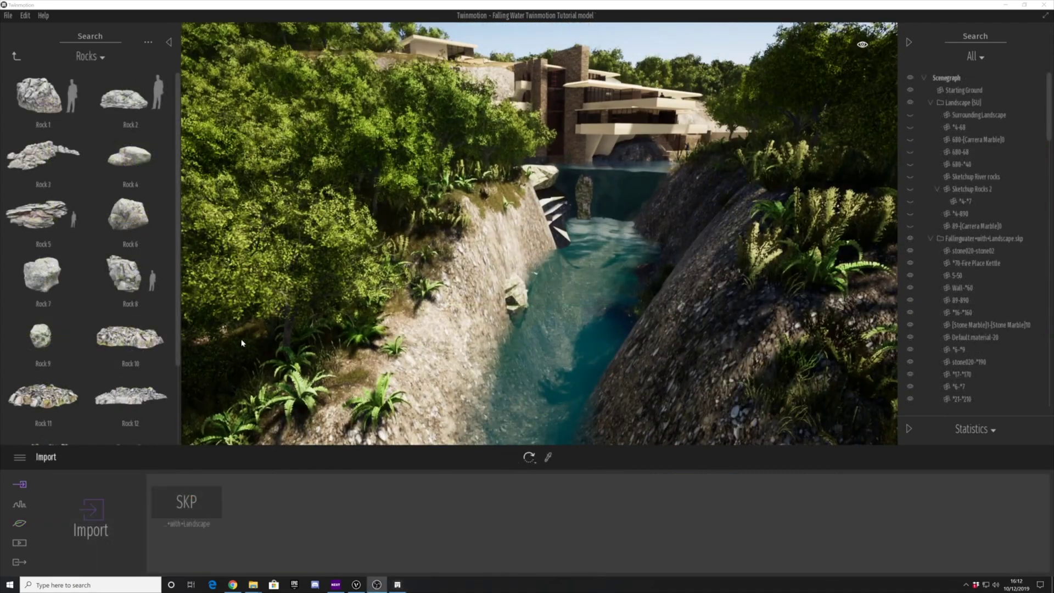
# Place a Rock 2 from the rocks library over the faceted rock at the water's edge and adjust its position.
pyautogui.press('Up')
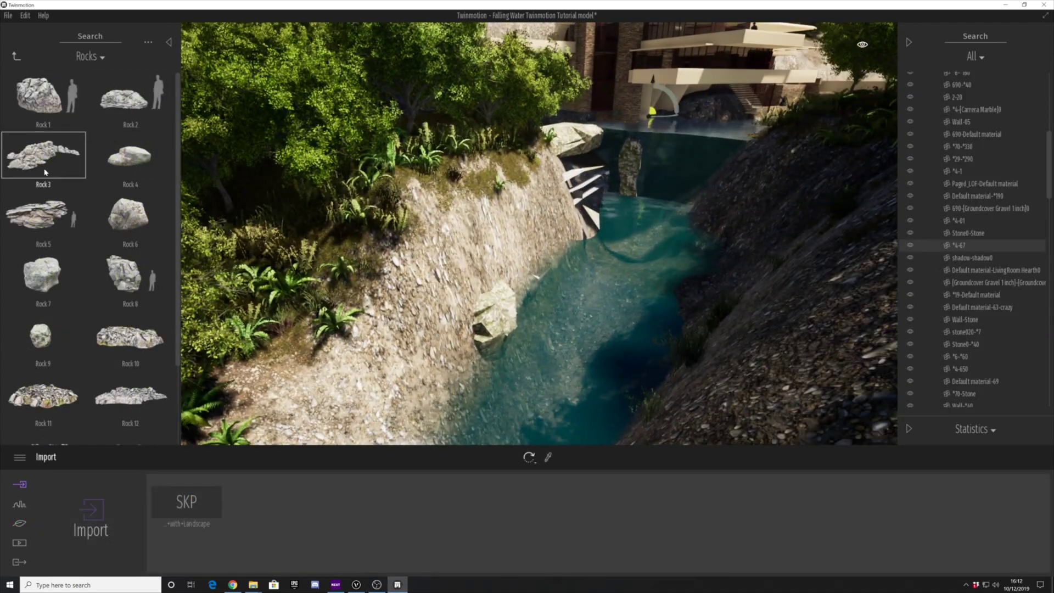
pyautogui.moveTo(148, 182); pyautogui.dragTo(647, 112)
pyautogui.moveTo(648, 113)
pyautogui.mouseDown(button='right')
pyautogui.moveTo(632, 105)
pyautogui.moveTo(615, 165)
pyautogui.moveTo(653, 101)
pyautogui.mouseUp(button='right')
pyautogui.press('Up')
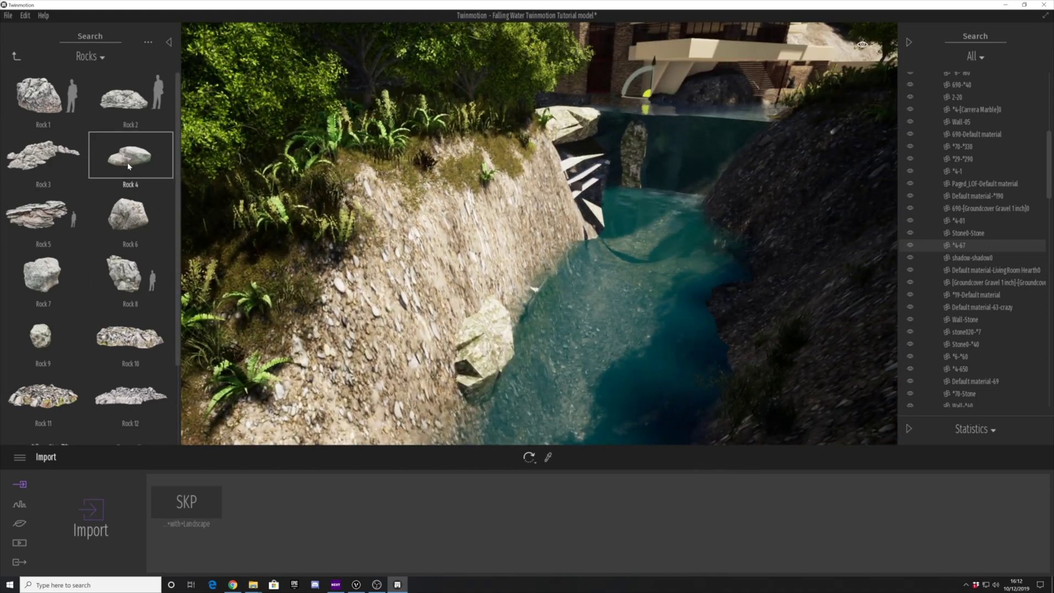
pyautogui.click(490, 348)
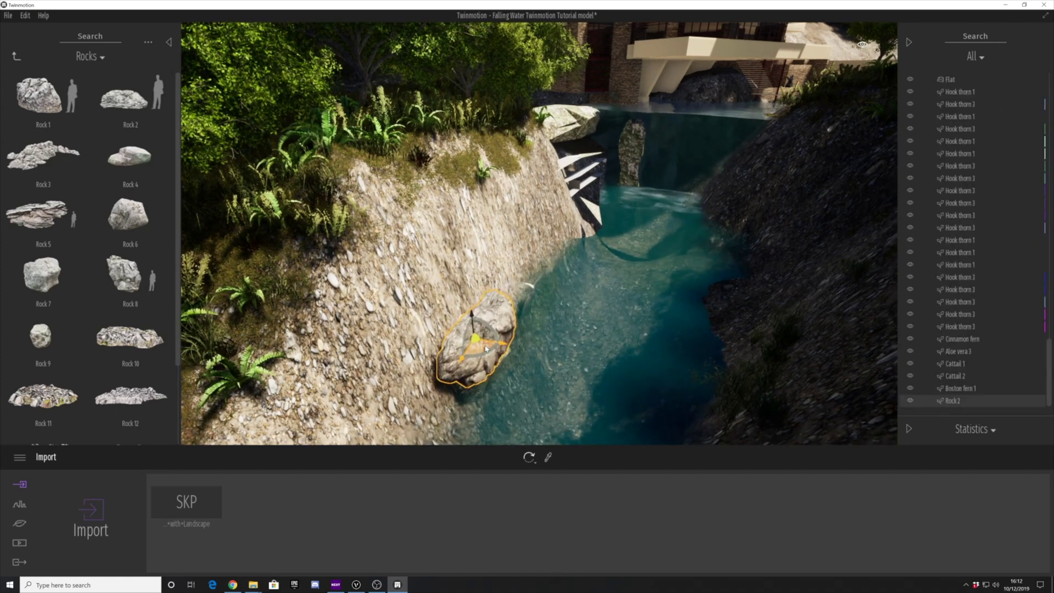
pyautogui.moveTo(486, 348); pyautogui.dragTo(474, 334)
pyautogui.keyDown('shift'); pyautogui.moveTo(523, 357); pyautogui.dragTo(465, 323, button='middle'); pyautogui.keyUp('shift')
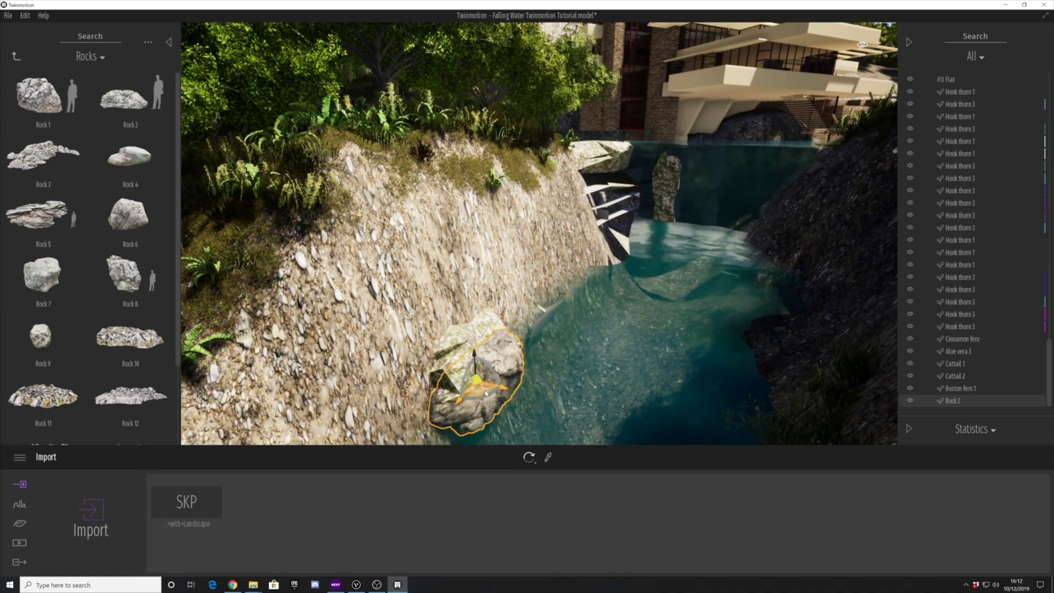
# Build up the rock cluster at the water's edge with a Rock 4, a Rock 6 and two more Rock 2 pieces.
pyautogui.moveTo(188, 157); pyautogui.dragTo(480, 321)
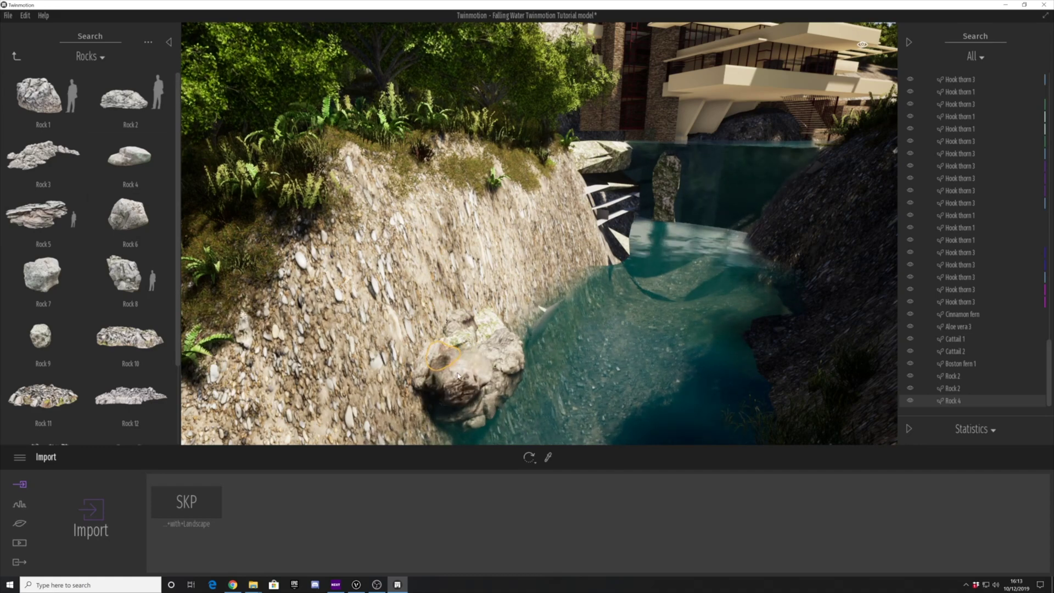
pyautogui.keyDown('shift'); pyautogui.moveTo(484, 355); pyautogui.dragTo(396, 360, button='middle'); pyautogui.keyUp('shift')
pyautogui.moveTo(473, 391); pyautogui.dragTo(473, 391)
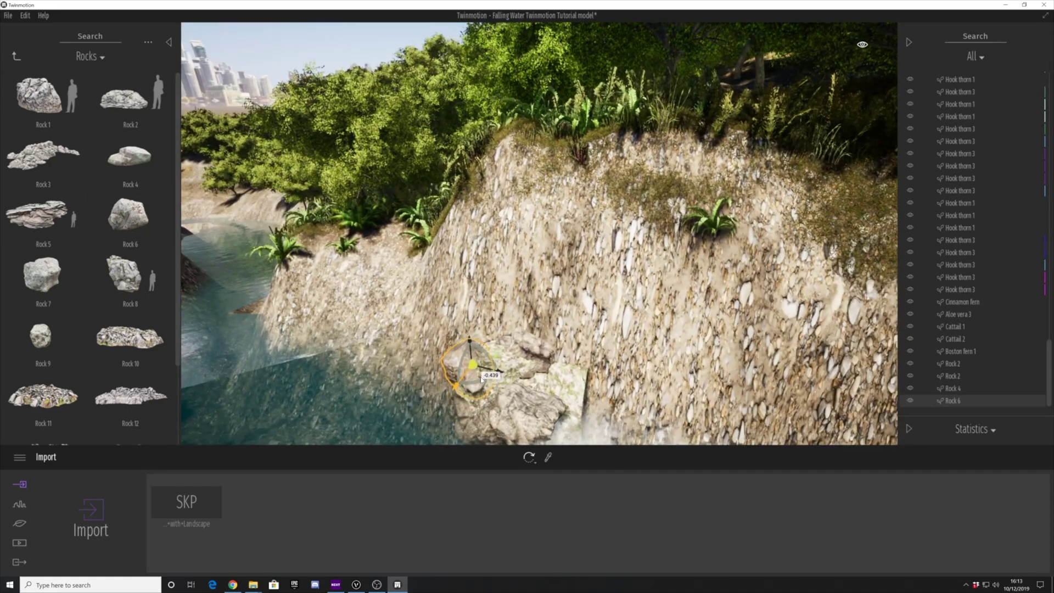
pyautogui.moveTo(481, 379); pyautogui.dragTo(483, 385)
pyautogui.moveTo(123, 99); pyautogui.dragTo(552, 389)
pyautogui.keyDown('shift'); pyautogui.moveTo(552, 388); pyautogui.dragTo(664, 438, button='middle'); pyautogui.keyUp('shift')
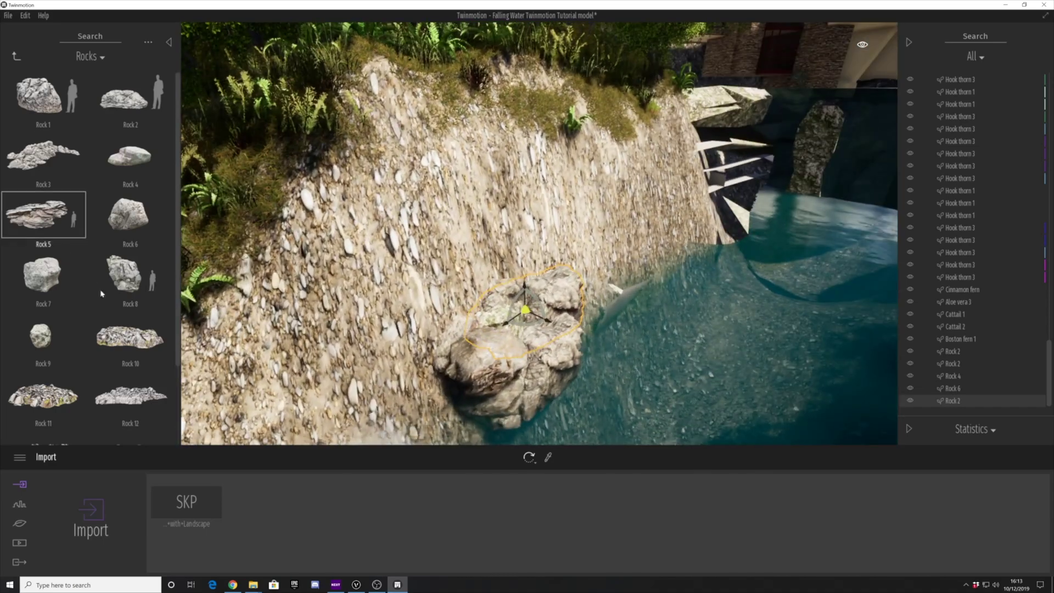
# Add a Rock 9 and a Rock 7 on top of the rock cluster, adjusting the Rock 7's position and rotation.
pyautogui.moveTo(122, 276); pyautogui.dragTo(52, 220)
pyautogui.moveTo(46, 276); pyautogui.dragTo(492, 341)
pyautogui.moveTo(44, 266); pyautogui.dragTo(530, 326)
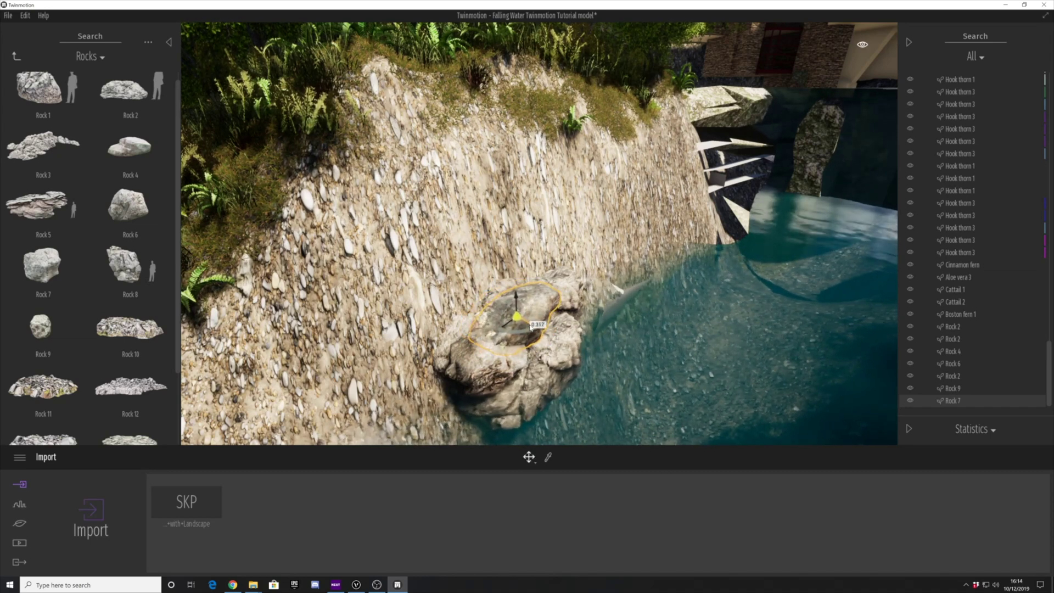
pyautogui.press('Tab')
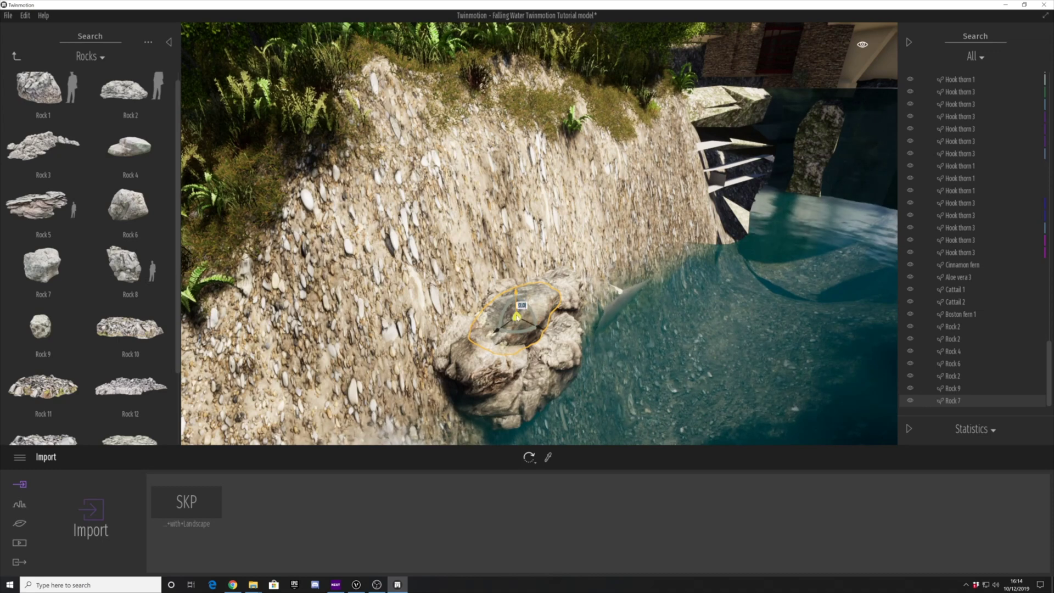
pyautogui.moveTo(505, 314); pyautogui.dragTo(540, 331)
pyautogui.press('Tab')
# Examine the rock cluster and the surrounding riverbank up close and from farther back.
pyautogui.click(583, 247)
pyautogui.scroll(5, 519, 405)
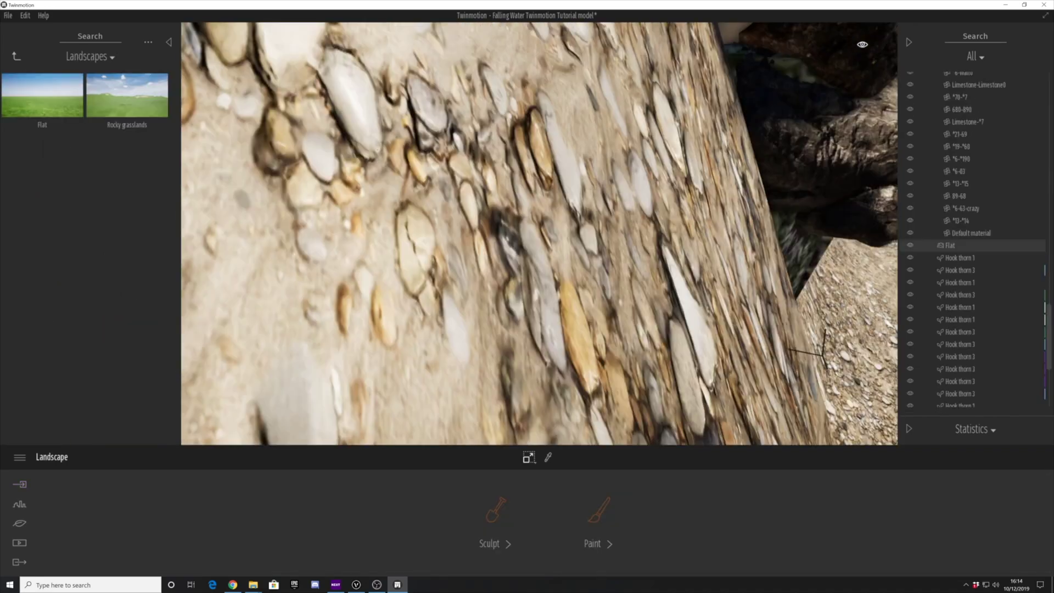
pyautogui.scroll(-5, 517, 269)
pyautogui.scroll(-3, 517, 272)
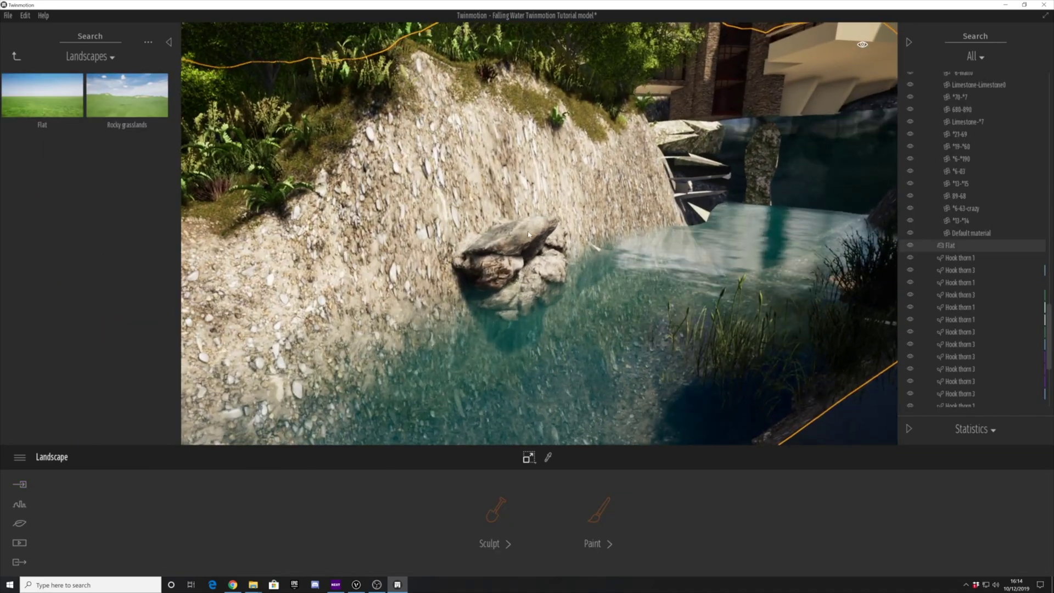
pyautogui.click(545, 256)
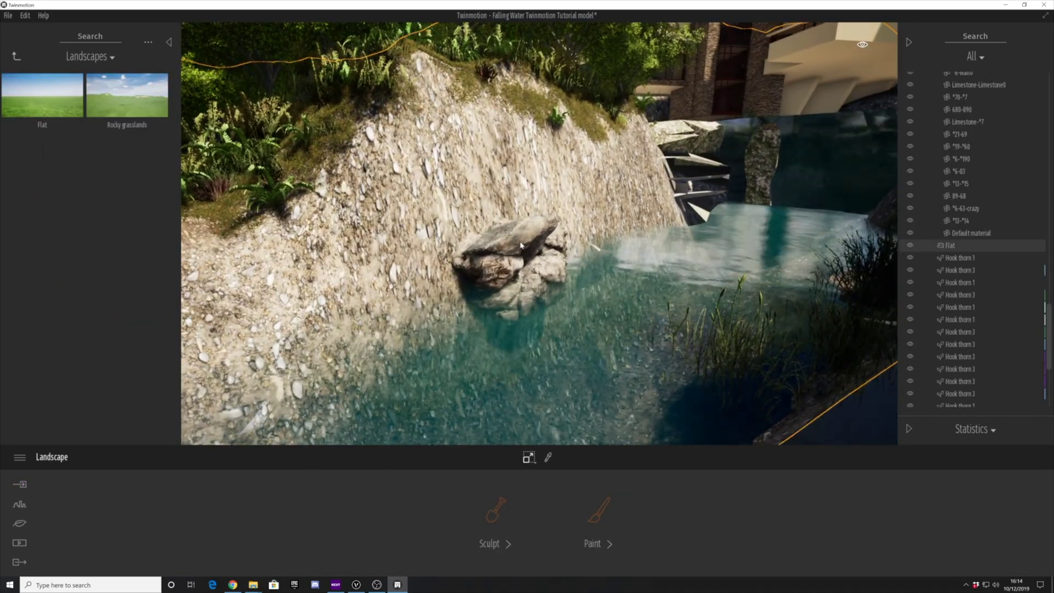
pyautogui.scroll(-1, 543, 247)
pyautogui.scroll(-3, 502, 220)
pyautogui.scroll(3, 691, 208)
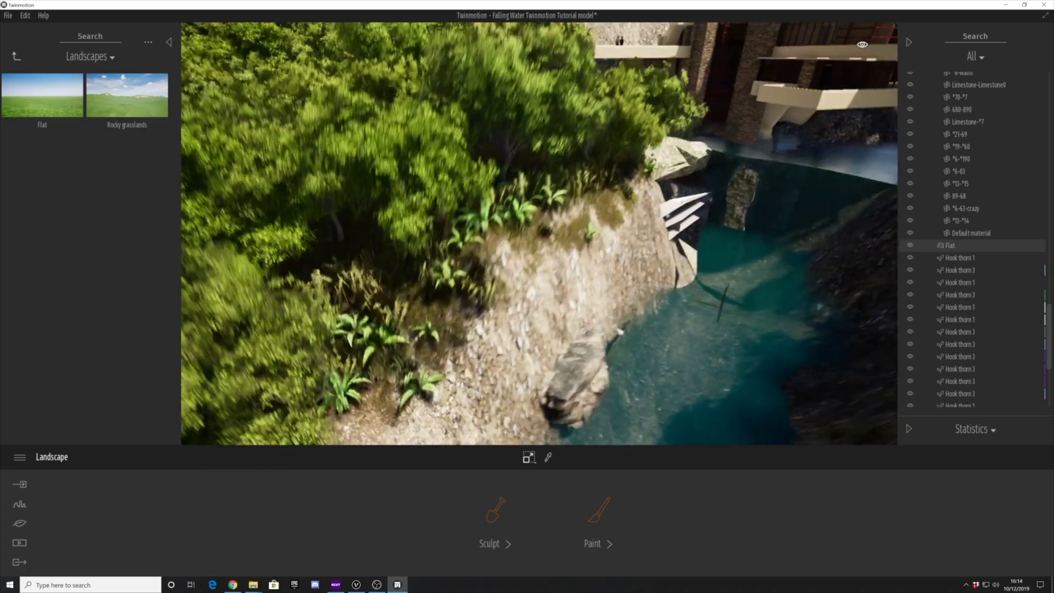
pyautogui.scroll(-3, 691, 207)
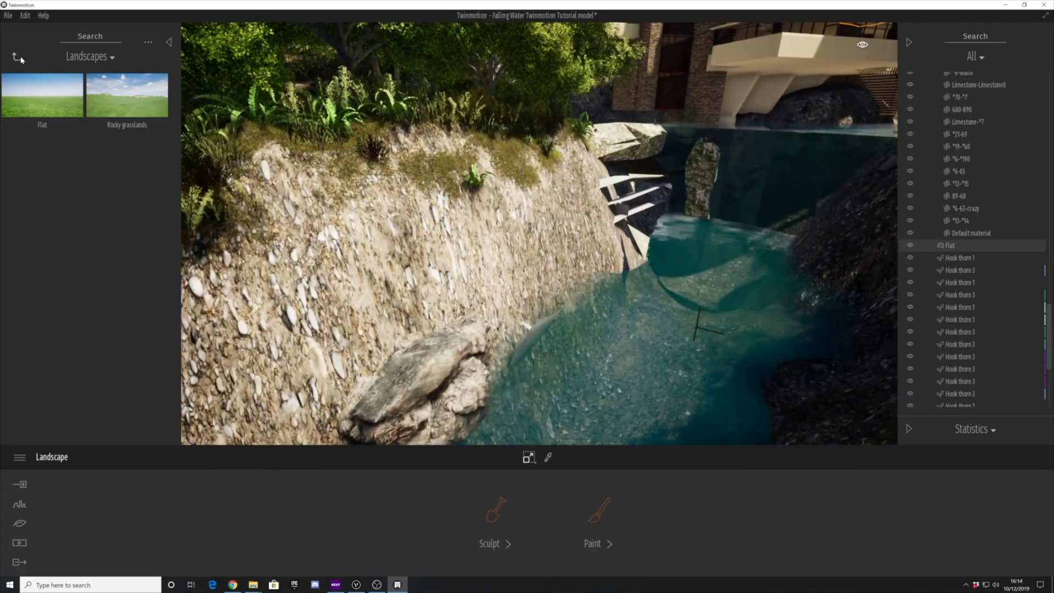
# Add a small Rock 4 to the top of the cluster from the rocks library and try other rocks beside it.
pyautogui.click(16, 56)
pyautogui.click(45, 220)
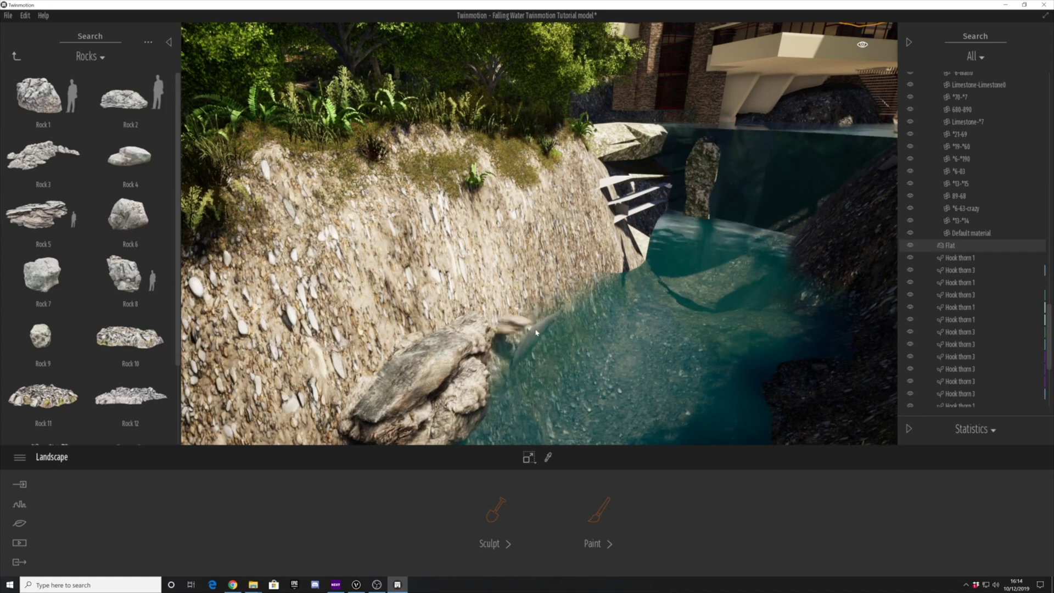
pyautogui.moveTo(429, 335); pyautogui.dragTo(429, 336)
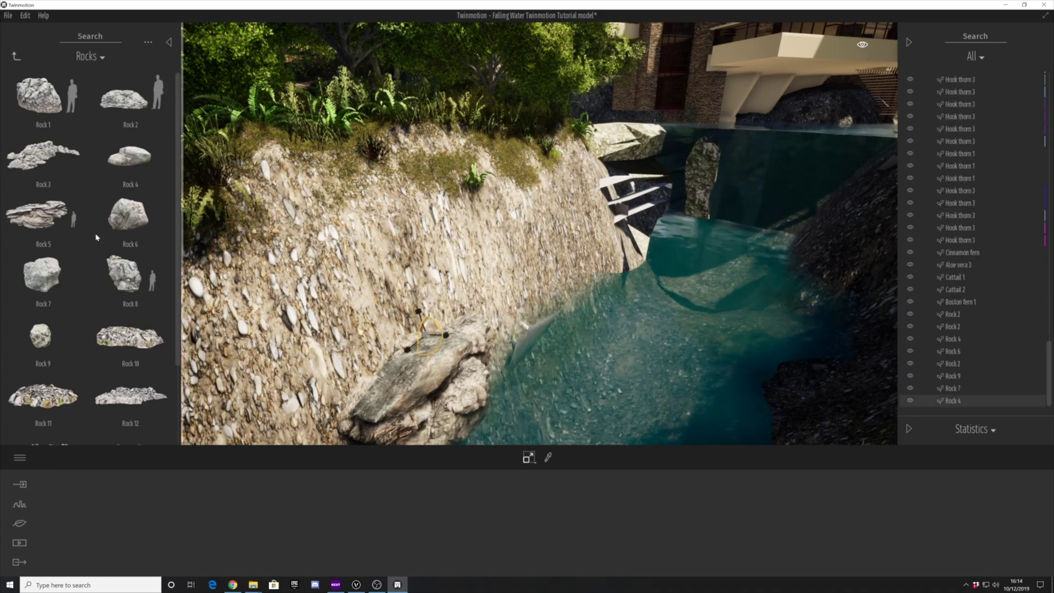
pyautogui.moveTo(42, 272); pyautogui.dragTo(517, 309)
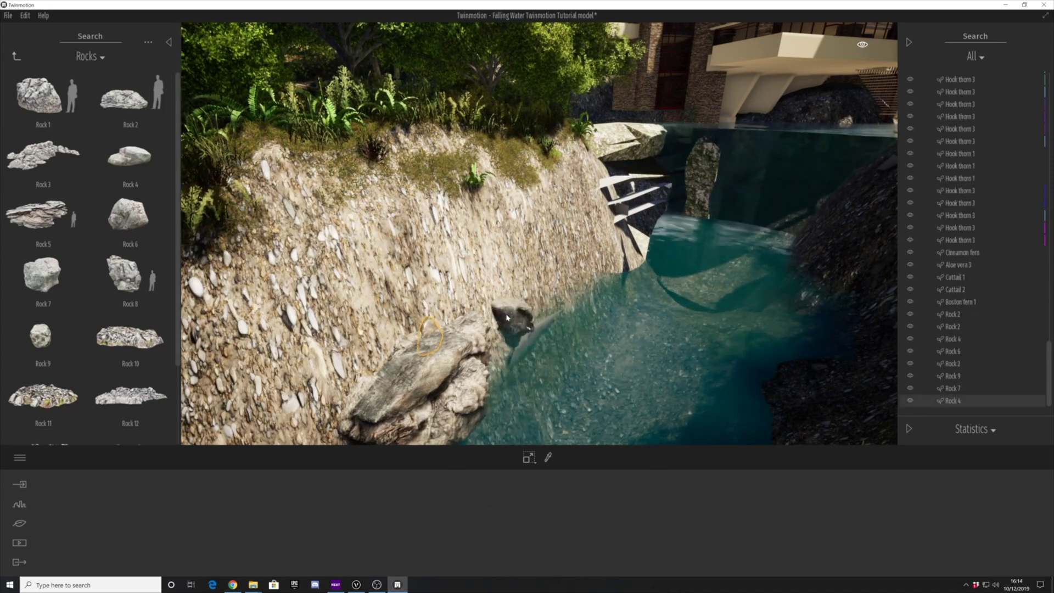
pyautogui.moveTo(514, 309); pyautogui.dragTo(35, 232)
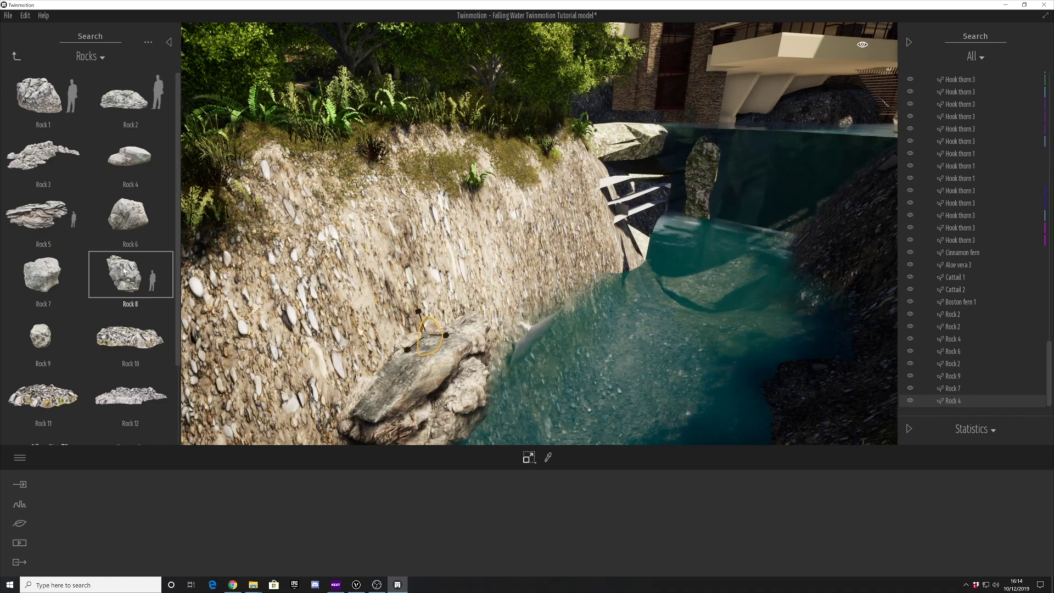
pyautogui.moveTo(129, 216)
pyautogui.mouseDown()
pyautogui.moveTo(278, 274)
pyautogui.moveTo(512, 328)
pyautogui.moveTo(81, 193)
pyautogui.moveTo(447, 300)
pyautogui.moveTo(128, 211)
pyautogui.mouseUp()
# Extend the cluster along the waterline with two overlapping Rock 2 pieces, adjusting their position and scale.
pyautogui.moveTo(113, 112); pyautogui.dragTo(512, 304)
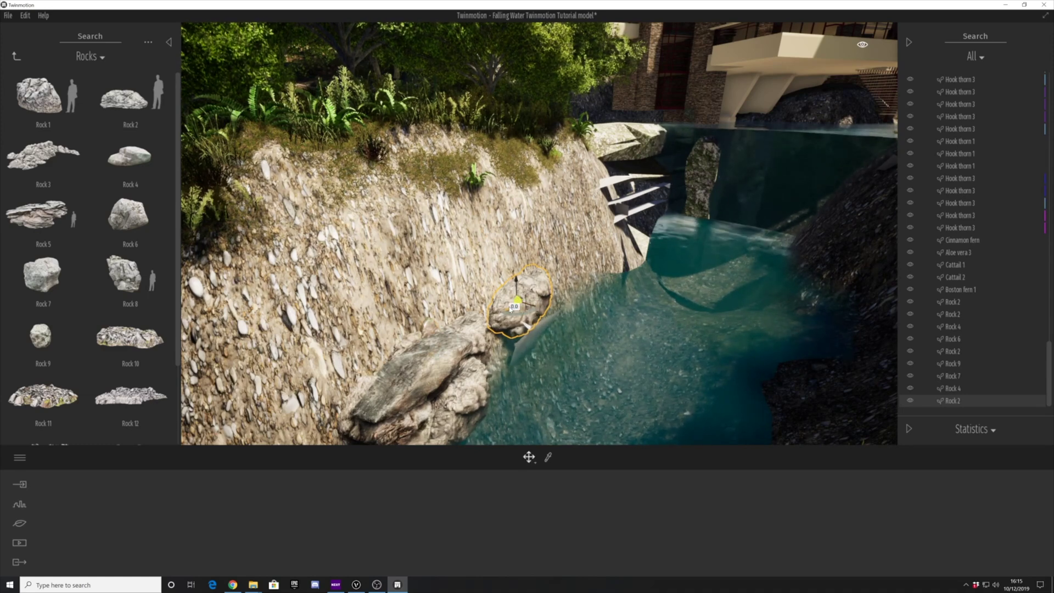
pyautogui.moveTo(510, 308); pyautogui.dragTo(522, 329)
pyautogui.click(514, 346)
pyautogui.press('space')
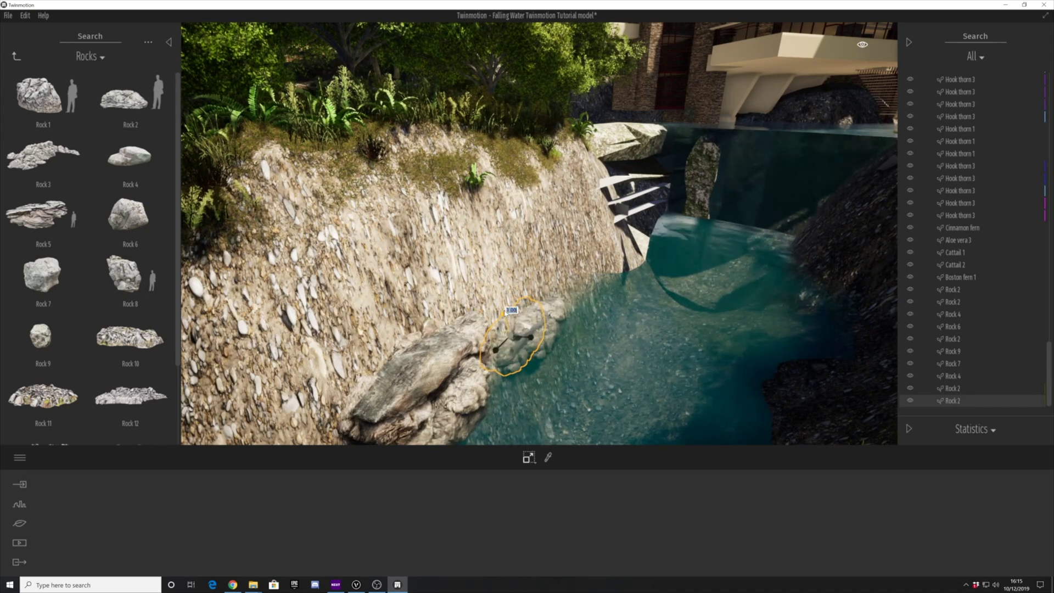
pyautogui.moveTo(507, 317); pyautogui.dragTo(506, 303)
pyautogui.moveTo(530, 335); pyautogui.dragTo(561, 348)
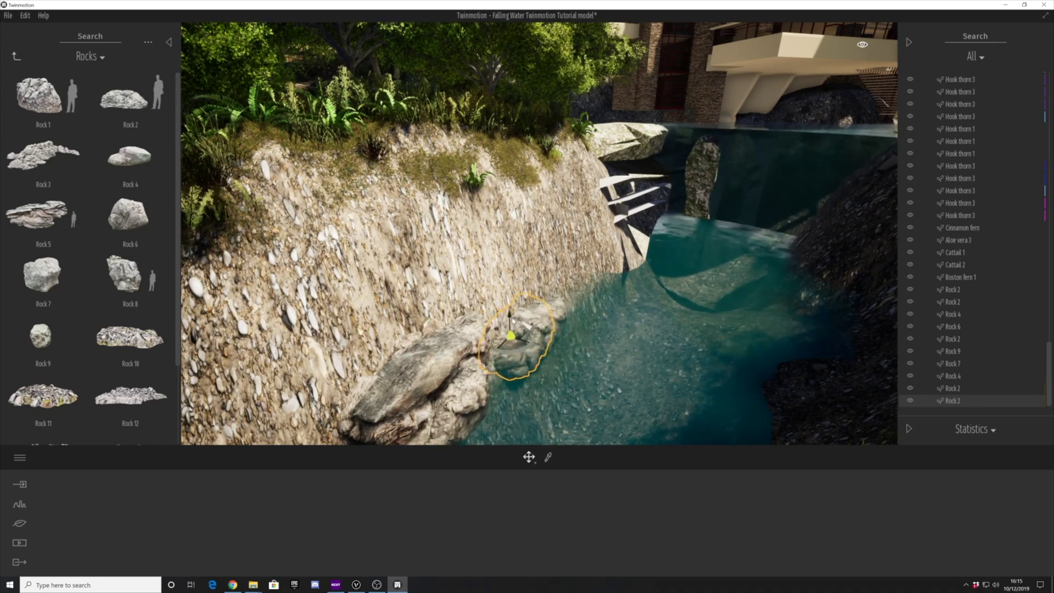
pyautogui.click(548, 283)
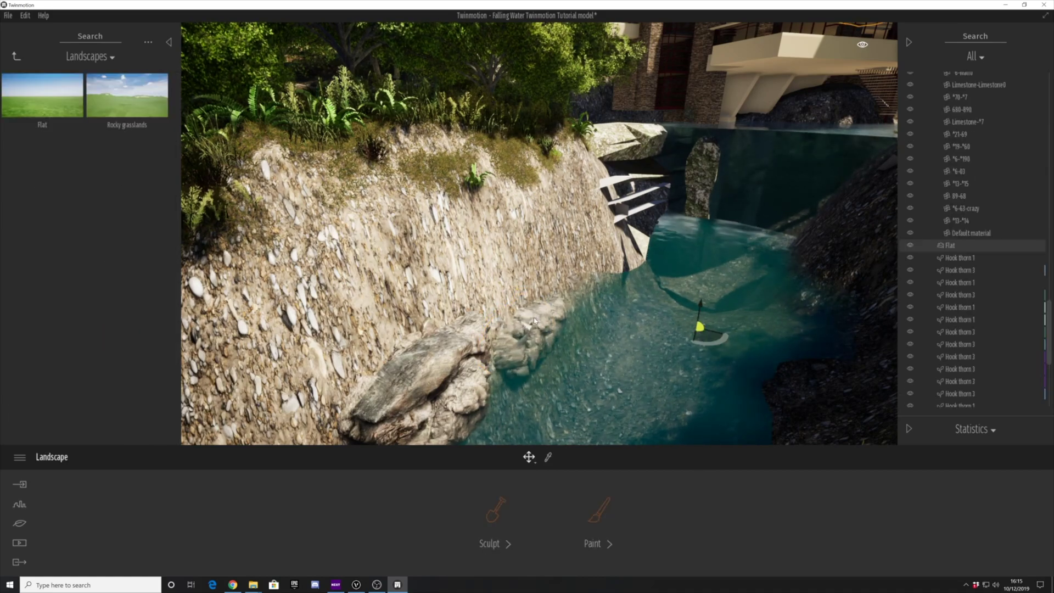
# Place a Rock 7 from the rocks library on top of the Rock 2 pieces at the waterline.
pyautogui.moveTo(535, 321)
pyautogui.mouseDown(button='right')
pyautogui.moveTo(534, 308)
pyautogui.moveTo(540, 325)
pyautogui.mouseUp(button='right')
pyautogui.press('s')
pyautogui.press('w')
pyautogui.click(17, 56)
pyautogui.click(46, 221)
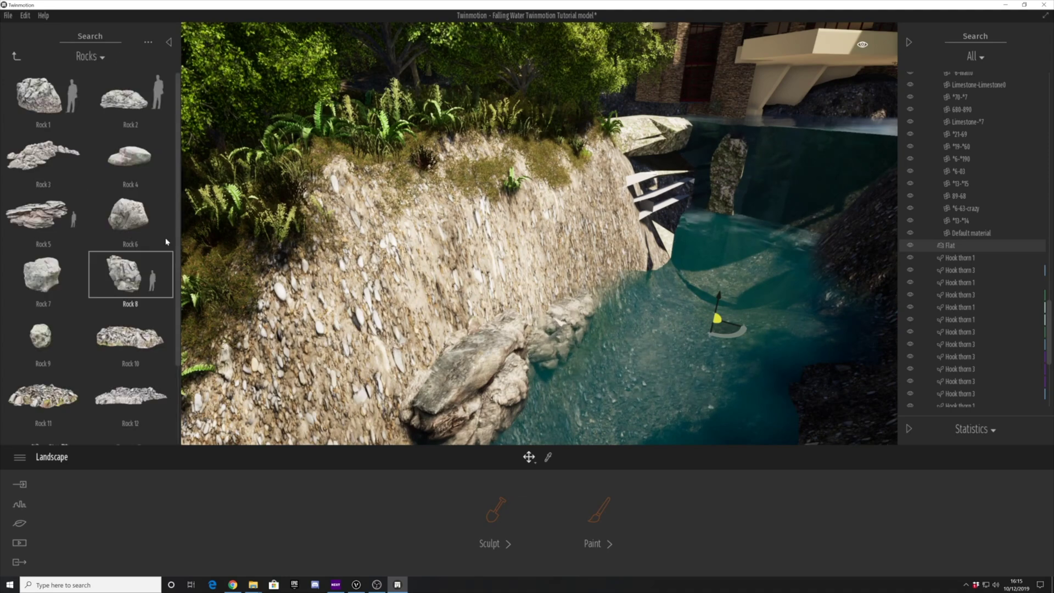
pyautogui.moveTo(42, 274); pyautogui.dragTo(554, 316)
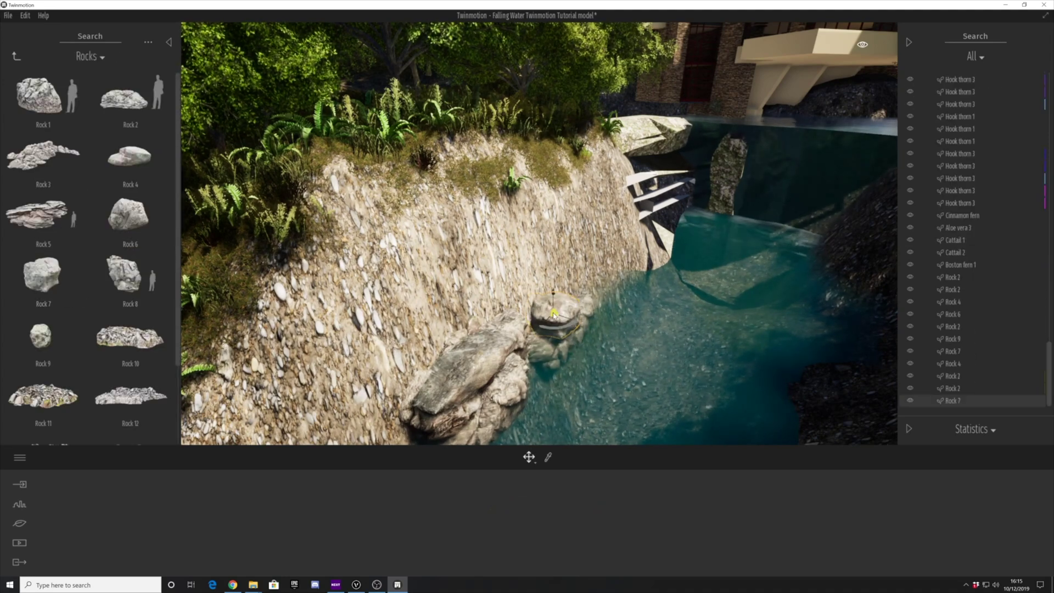
# Place a Rock 5 over the flat white slabs below the house, then scale and angle it along them.
pyautogui.click(631, 160)
pyautogui.moveTo(631, 160); pyautogui.dragTo(554, 253, button='right')
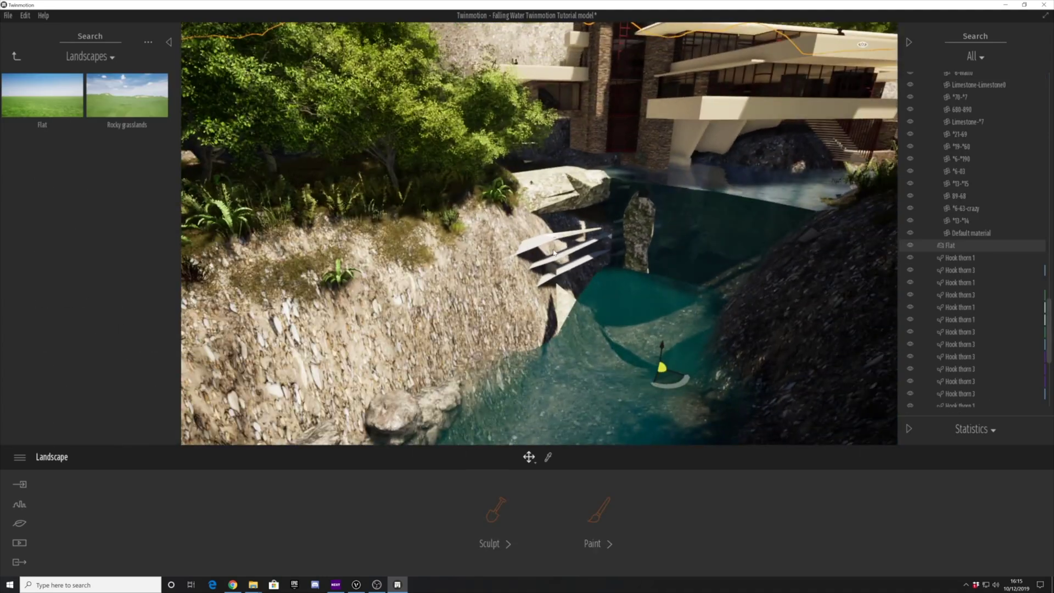
pyautogui.click(15, 56)
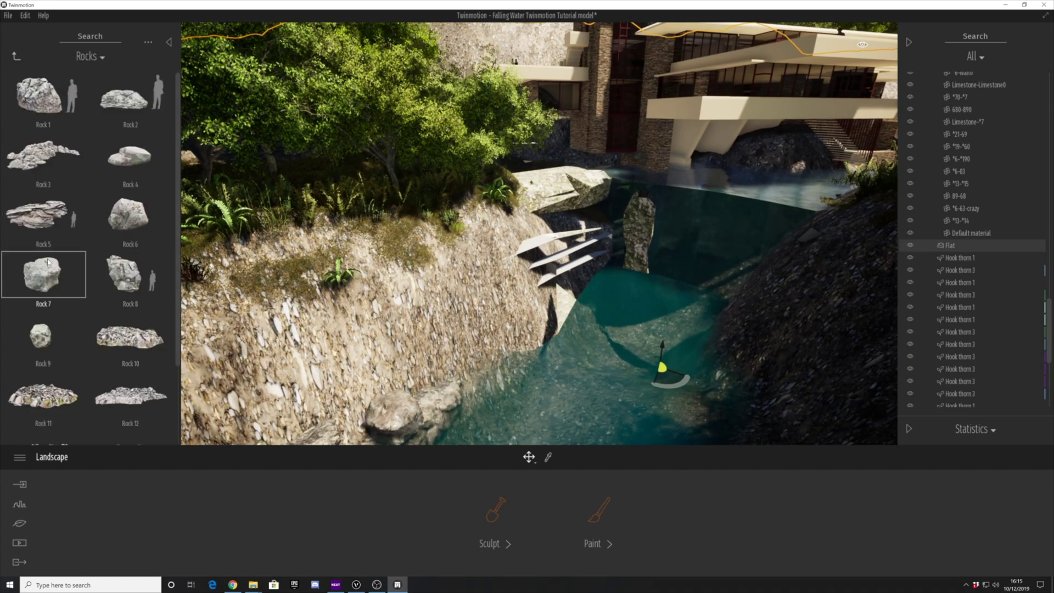
pyautogui.moveTo(43, 203); pyautogui.dragTo(569, 252)
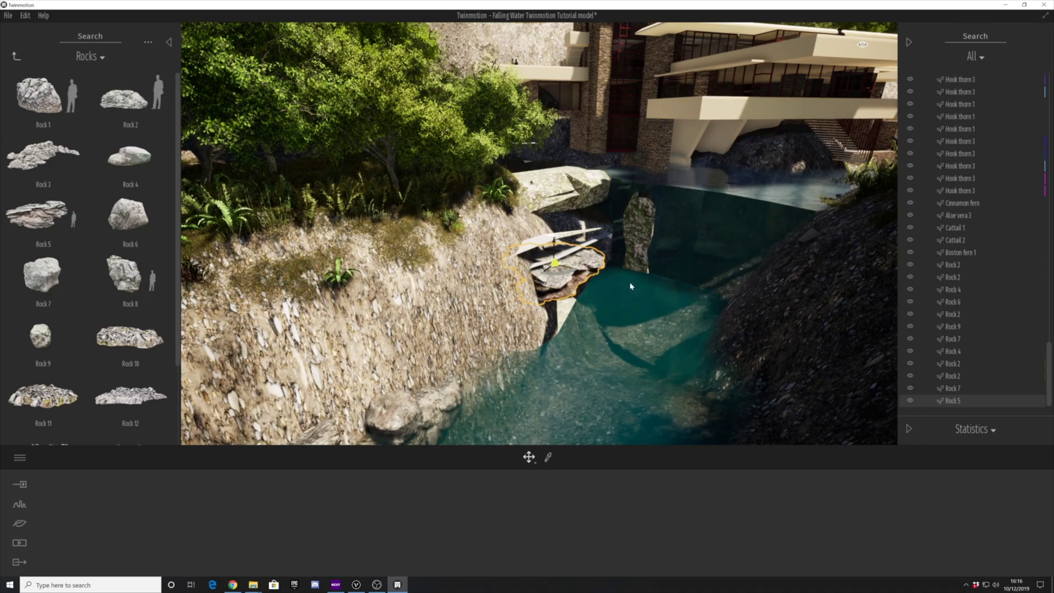
pyautogui.scroll(3, 630, 286)
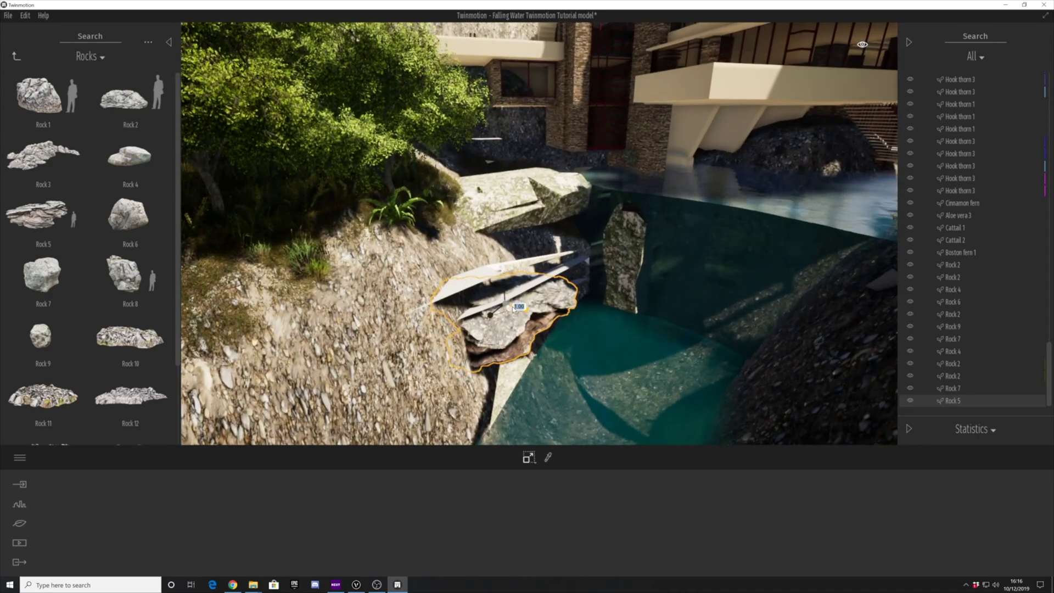
pyautogui.moveTo(491, 316); pyautogui.dragTo(514, 297)
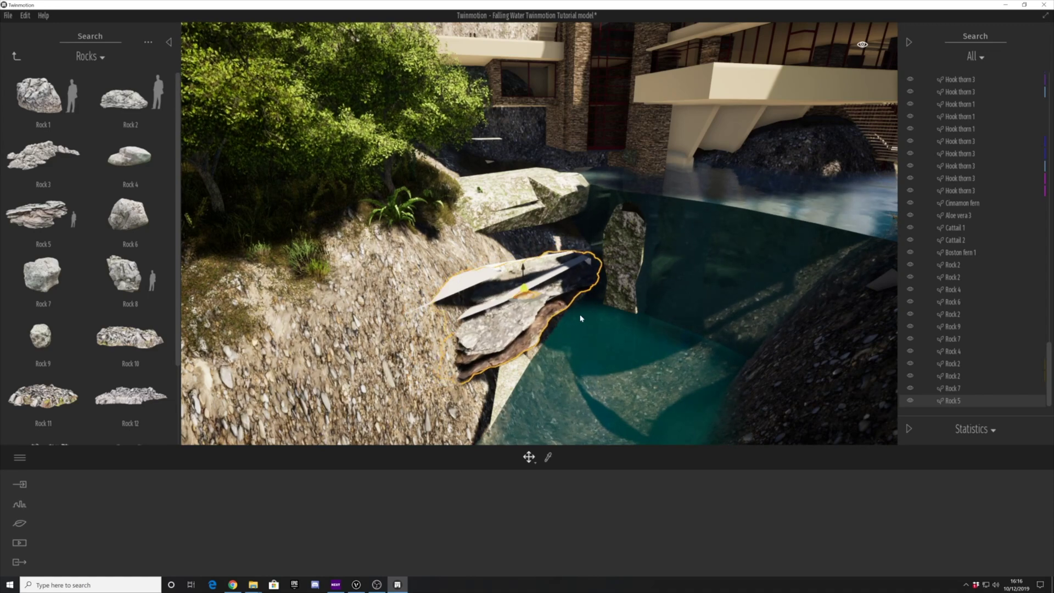
pyautogui.scroll(2, 616, 337)
pyautogui.moveTo(616, 336)
pyautogui.keyDown('shift'); pyautogui.mouseDown(button='middle')
pyautogui.moveTo(588, 318)
pyautogui.moveTo(588, 339)
pyautogui.moveTo(607, 347)
pyautogui.mouseUp(button='middle'); pyautogui.keyUp('shift')
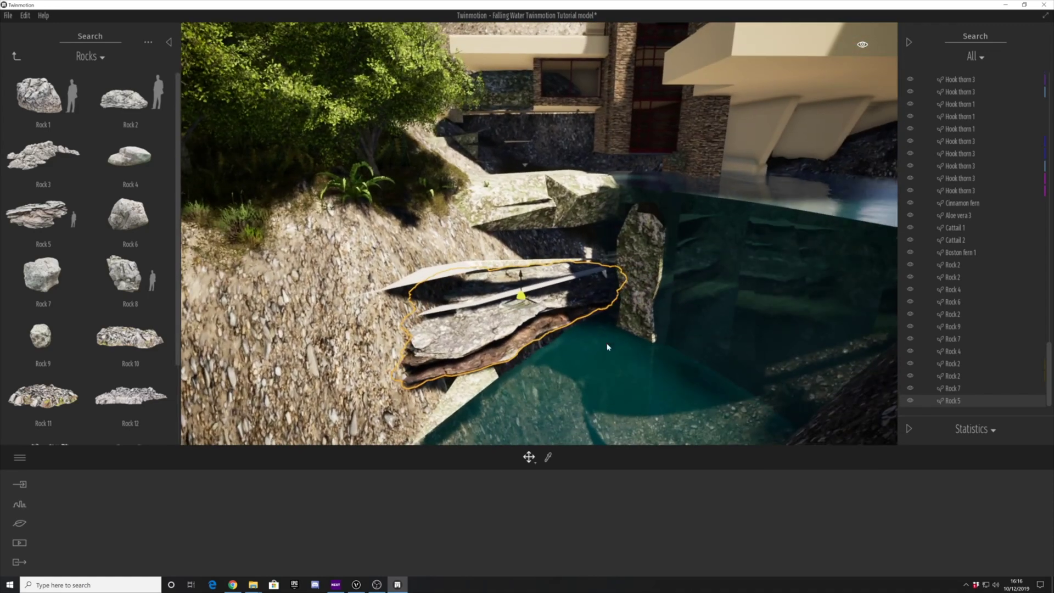
# Duplicate the Rock 5 to cover the flat slabs above it.
pyautogui.keyDown('shift'); pyautogui.moveTo(520, 297); pyautogui.dragTo(502, 258); pyautogui.keyUp('shift')
pyautogui.click(548, 344)
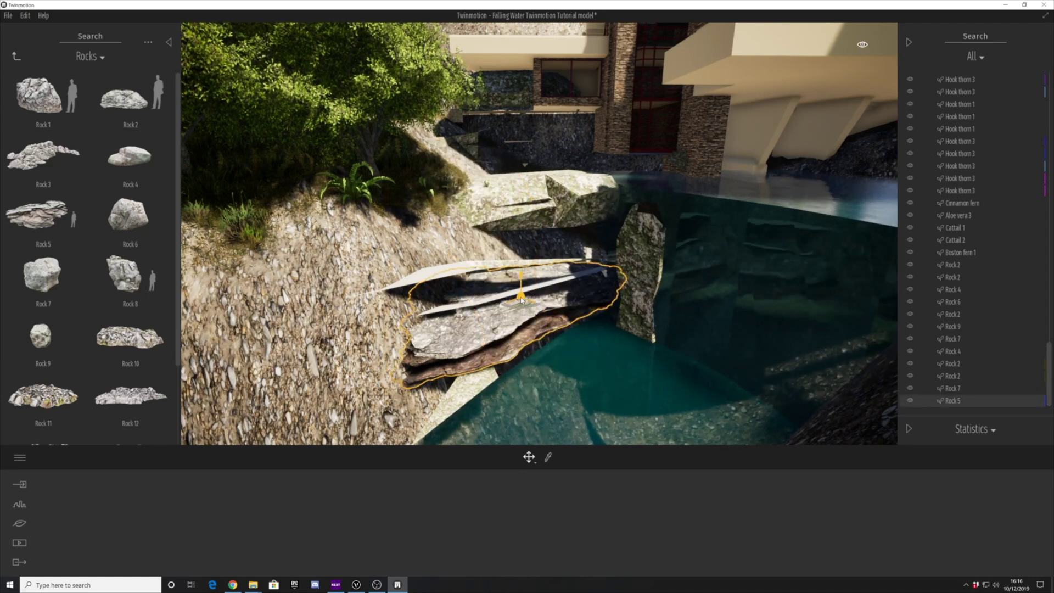
pyautogui.keyDown('shift'); pyautogui.moveTo(521, 298); pyautogui.dragTo(456, 279); pyautogui.keyUp('shift')
pyautogui.click(502, 348)
pyautogui.press('space')
pyautogui.press('space')
pyautogui.press('space')
pyautogui.click(503, 348)
# Adjust the copied Rock 5 so it lies along the upper edge of the slabs.
pyautogui.keyDown('shift'); pyautogui.moveTo(456, 279); pyautogui.dragTo(444, 273, button='middle'); pyautogui.keyUp('shift')
pyautogui.press('space')
pyautogui.press('space')
pyautogui.moveTo(454, 271); pyautogui.dragTo(465, 283)
pyautogui.keyDown('shift'); pyautogui.moveTo(465, 283); pyautogui.dragTo(502, 216, button='middle'); pyautogui.keyUp('shift')
pyautogui.press('space')
pyautogui.moveTo(510, 213); pyautogui.dragTo(519, 206)
pyautogui.keyDown('shift'); pyautogui.moveTo(519, 206); pyautogui.dragTo(511, 282, button='middle'); pyautogui.keyUp('shift')
# Duplicate the Rock 5 further toward the upright stone to fill the remaining gaps in the layered ledge.
pyautogui.keyDown('shift'); pyautogui.moveTo(438, 211); pyautogui.dragTo(546, 169); pyautogui.keyUp('shift')
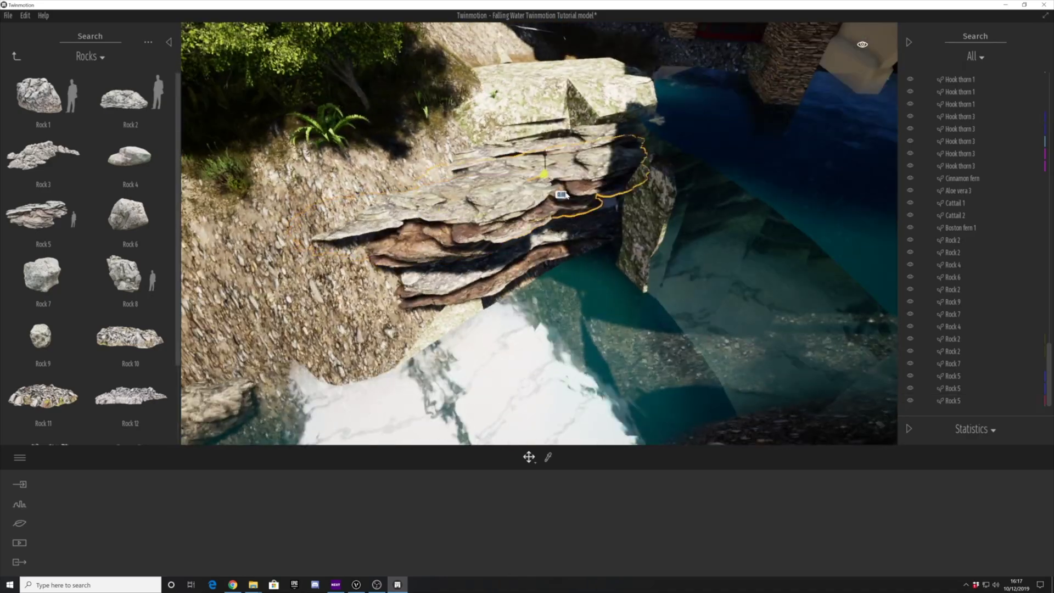
pyautogui.scroll(3, 546, 169)
pyautogui.keyDown('shift'); pyautogui.moveTo(547, 169); pyautogui.dragTo(565, 141, button='middle'); pyautogui.keyUp('shift')
pyautogui.keyDown('shift'); pyautogui.moveTo(565, 142); pyautogui.dragTo(569, 183); pyautogui.keyUp('shift')
pyautogui.keyDown('shift'); pyautogui.moveTo(569, 183); pyautogui.dragTo(592, 220, button='middle'); pyautogui.keyUp('shift')
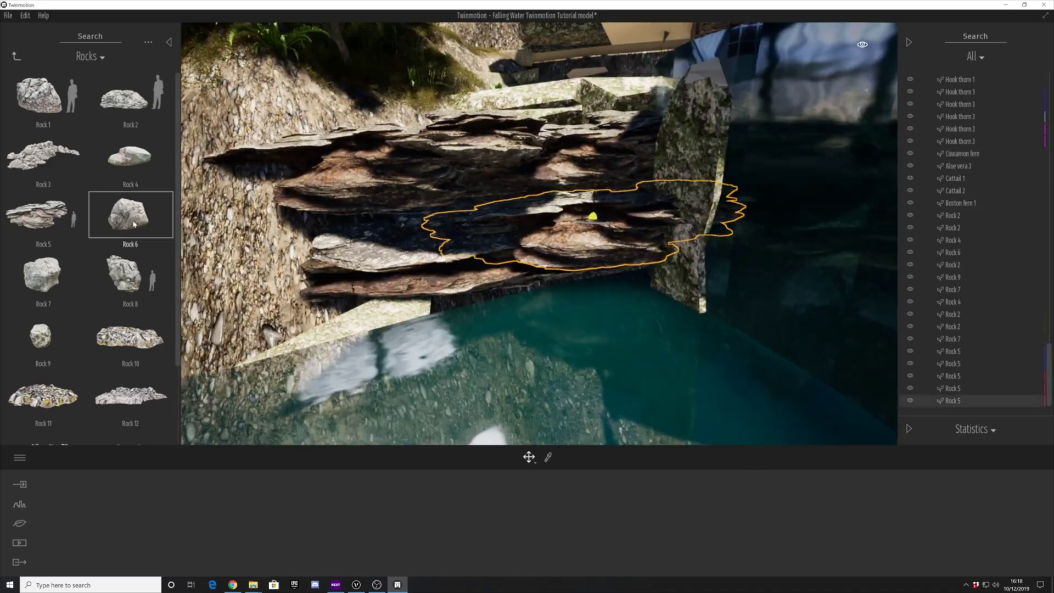
# Place a Rock 6 at the bank end of the layered ledge and try a Rock 1 above it.
pyautogui.moveTo(129, 219); pyautogui.dragTo(337, 244)
pyautogui.scroll(-4, 337, 245)
pyautogui.keyDown('shift'); pyautogui.moveTo(430, 278); pyautogui.dragTo(407, 291, button='middle'); pyautogui.keyUp('shift')
pyautogui.moveTo(40, 95); pyautogui.dragTo(414, 233)
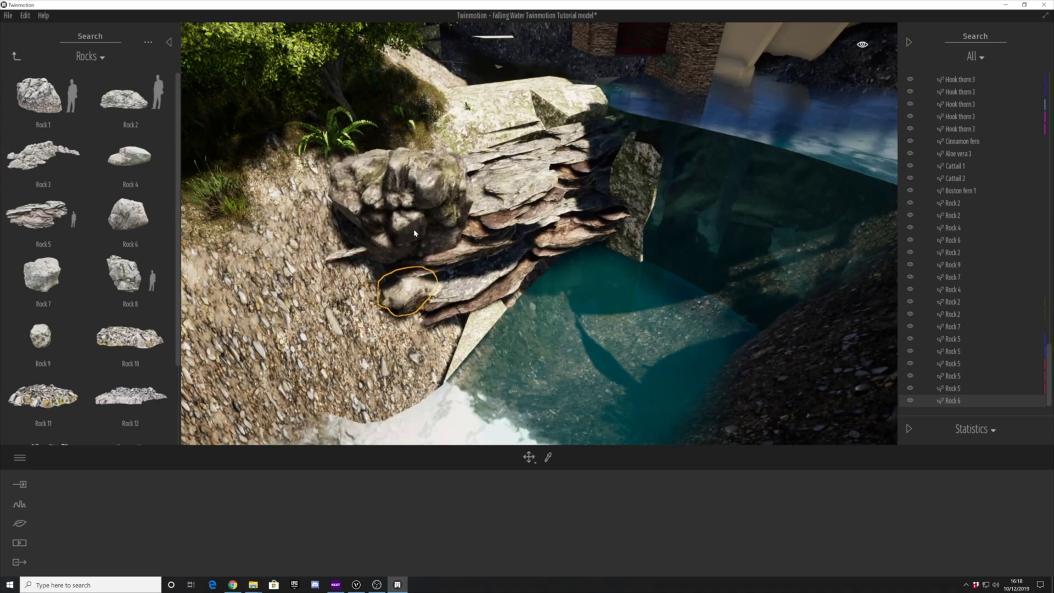
# Cover the face of the layered ledge with overlapping Rock 8 pieces, moving and rotating them to fit.
pyautogui.moveTo(418, 286); pyautogui.dragTo(526, 285)
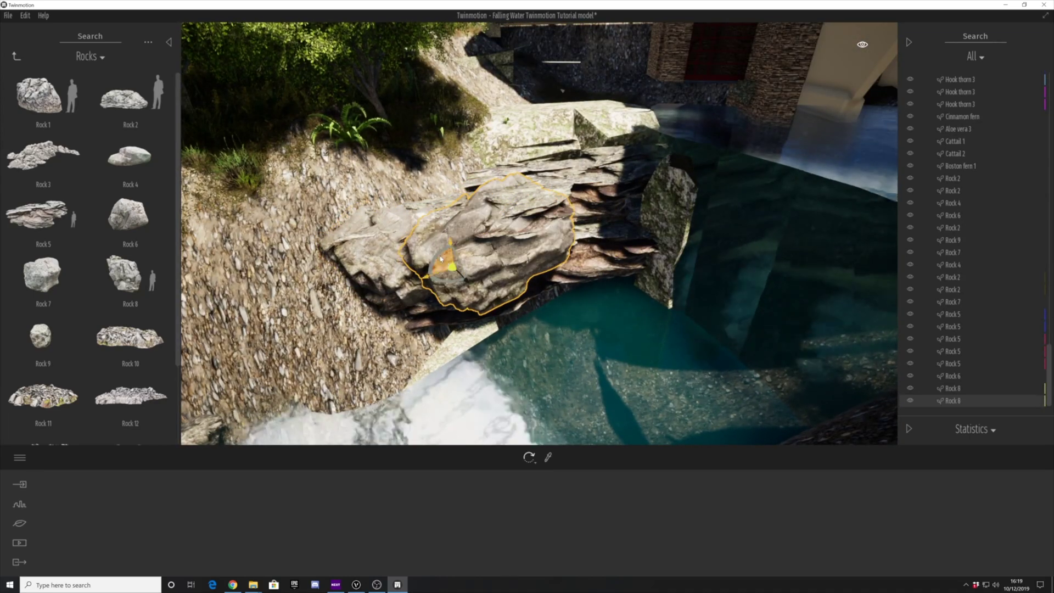
pyautogui.click(367, 260)
pyautogui.moveTo(367, 260)
pyautogui.keyDown('shift'); pyautogui.mouseDown(button='middle')
pyautogui.moveTo(343, 264)
pyautogui.moveTo(354, 260)
pyautogui.mouseUp(button='middle'); pyautogui.keyUp('shift')
pyautogui.click(461, 252)
pyautogui.moveTo(460, 284); pyautogui.dragTo(448, 280)
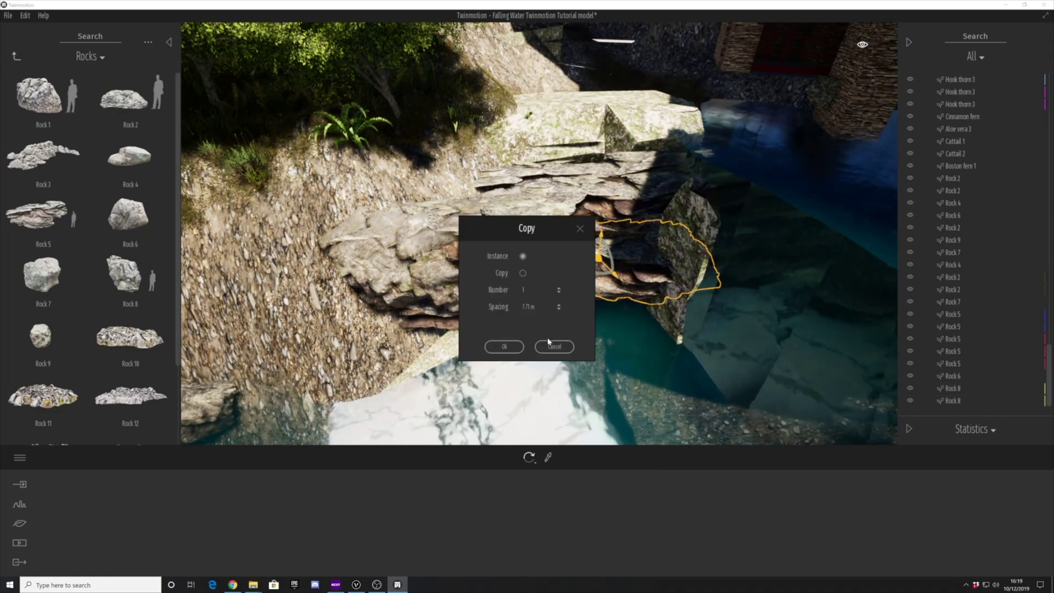
pyautogui.click(549, 345)
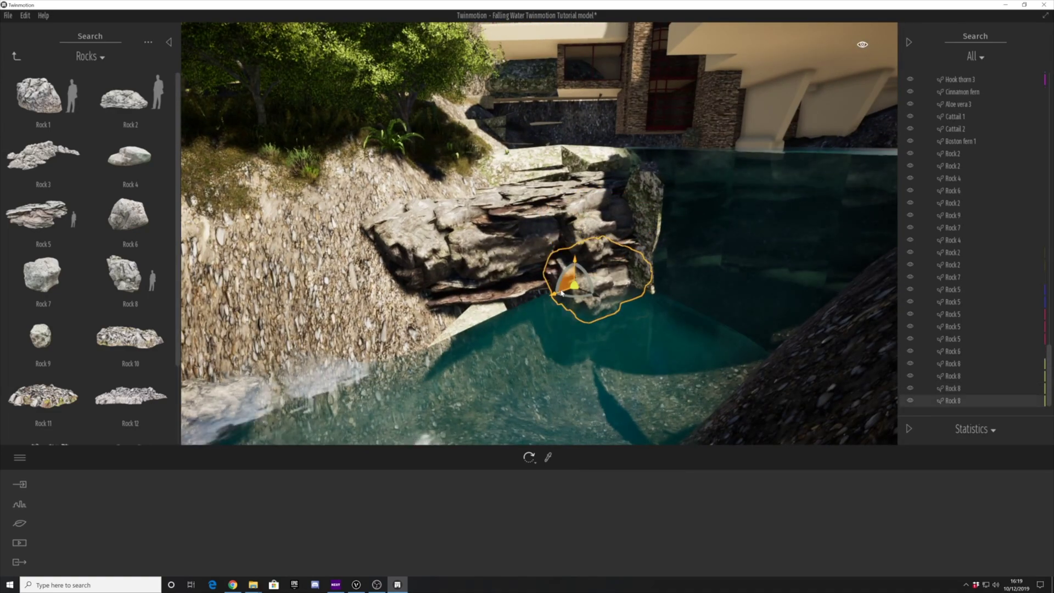
# Fill the base of the ledge at the waterline with a Rock 5, a Rock 6, a Rock 2 and a Rock 8.
pyautogui.click(551, 299)
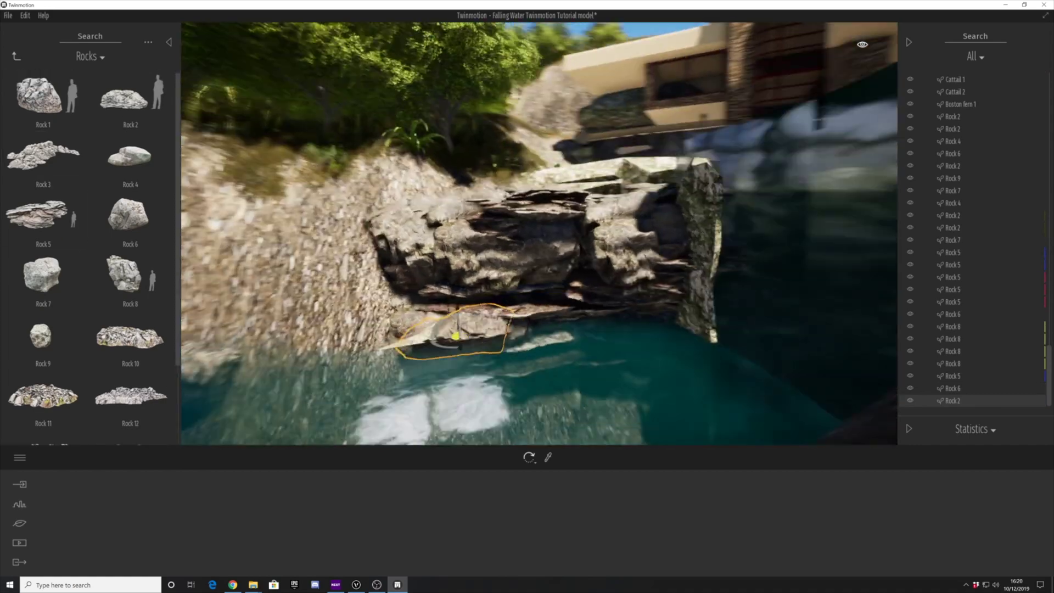
pyautogui.click(342, 296)
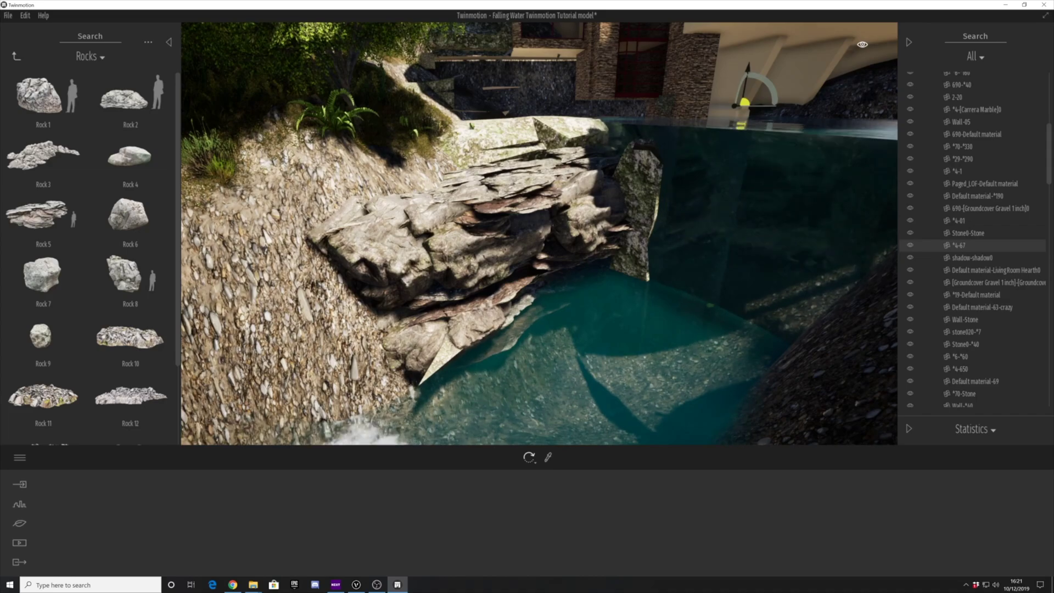
pyautogui.moveTo(392, 341); pyautogui.dragTo(415, 318)
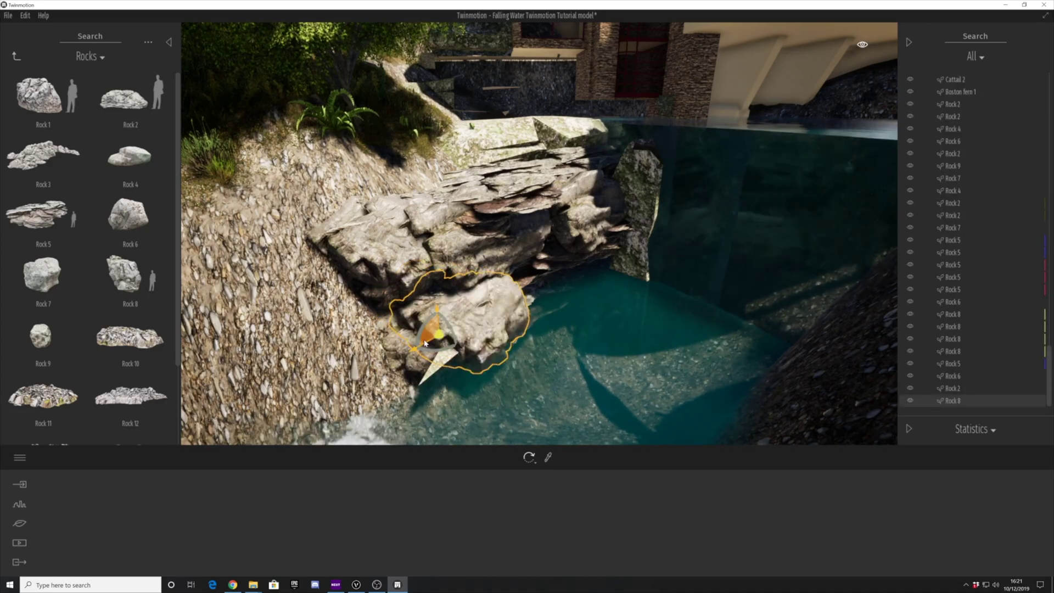
# Place a Rock 5 on top of the ledge beside the large faceted slab and adjust its position.
pyautogui.moveTo(424, 343); pyautogui.dragTo(456, 247, button='right')
pyautogui.moveTo(38, 215); pyautogui.dragTo(406, 249)
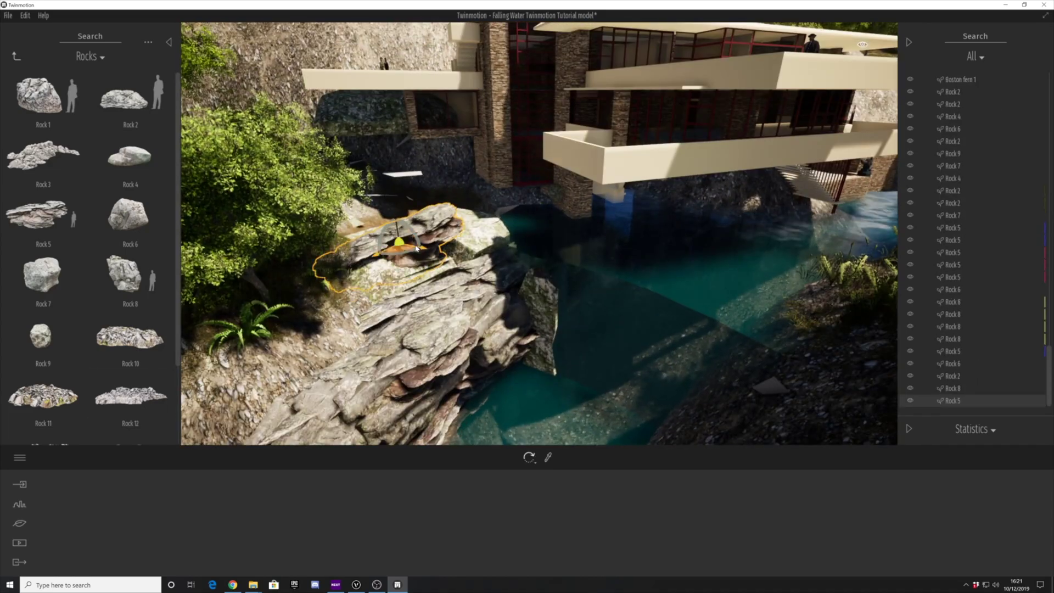
pyautogui.moveTo(395, 284); pyautogui.dragTo(397, 282)
pyautogui.keyDown('shift'); pyautogui.moveTo(396, 282); pyautogui.dragTo(381, 308, button='middle'); pyautogui.keyUp('shift')
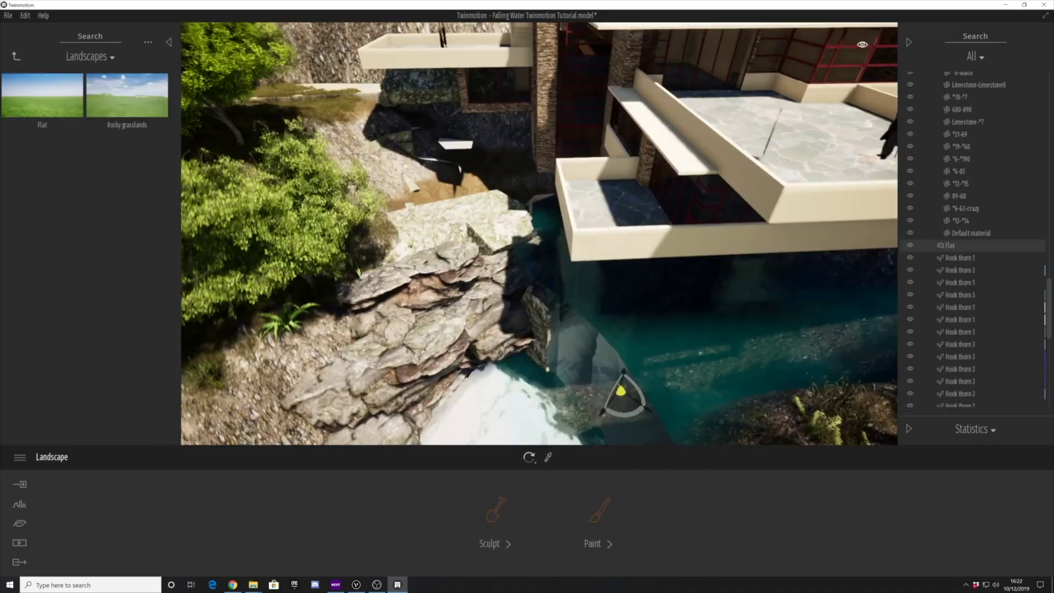
# Layer further Rock 5 slabs over the top of the ledge on the house side, moving them to overlap.
pyautogui.moveTo(409, 321); pyautogui.dragTo(403, 304, button='right')
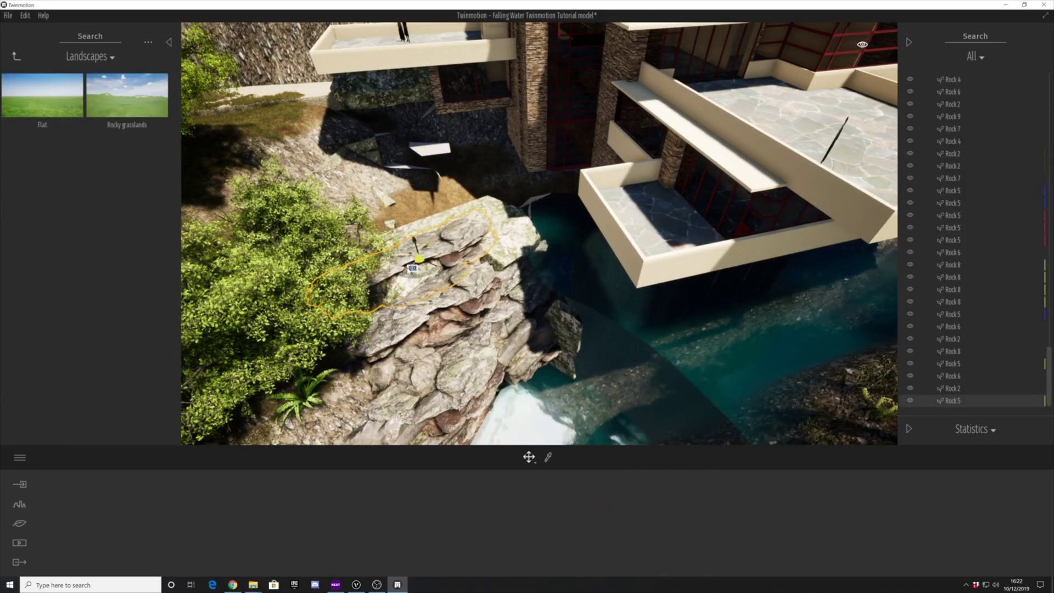
pyautogui.moveTo(412, 268); pyautogui.dragTo(449, 220, button='right')
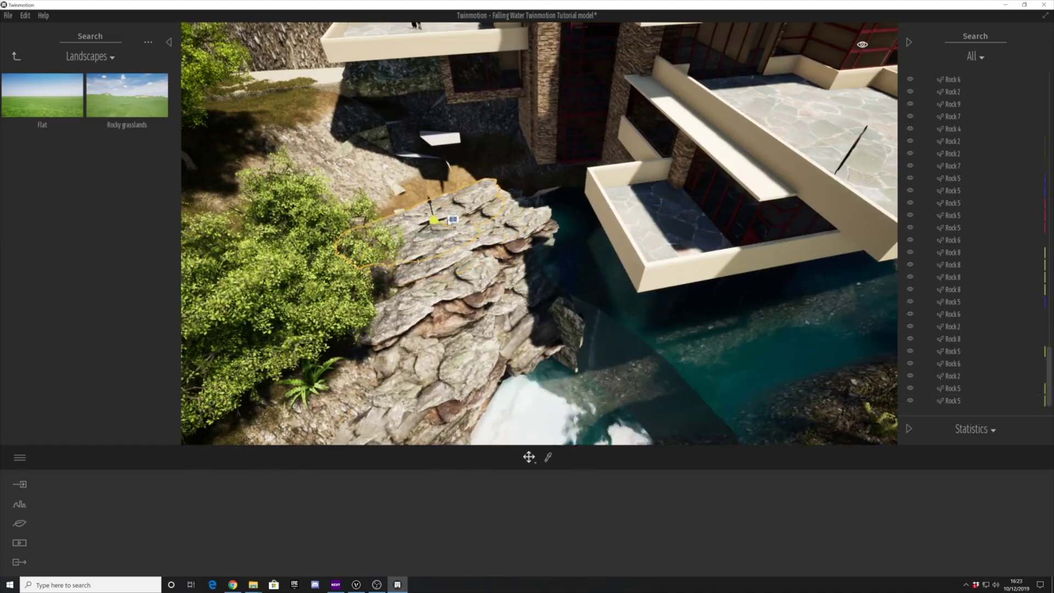
pyautogui.keyDown('shift'); pyautogui.moveTo(449, 220); pyautogui.dragTo(439, 217); pyautogui.keyUp('shift')
pyautogui.keyDown('shift'); pyautogui.moveTo(439, 217); pyautogui.dragTo(420, 241, button='middle'); pyautogui.keyUp('shift')
pyautogui.keyDown('shift'); pyautogui.moveTo(420, 193); pyautogui.dragTo(406, 190); pyautogui.keyUp('shift')
pyautogui.keyDown('shift'); pyautogui.moveTo(406, 190); pyautogui.dragTo(403, 164, button='middle'); pyautogui.keyUp('shift')
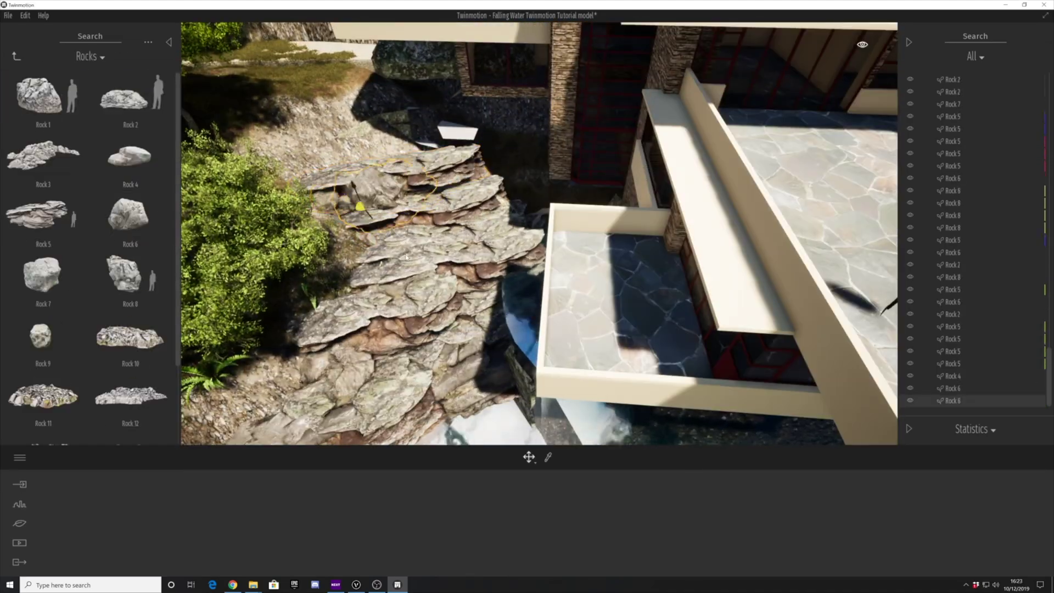
# Fill the upper end of the ledge beneath the house with a large boulder, a Rock 10 and further Rock 5 slabs.
pyautogui.moveTo(407, 256); pyautogui.dragTo(471, 209, button='right')
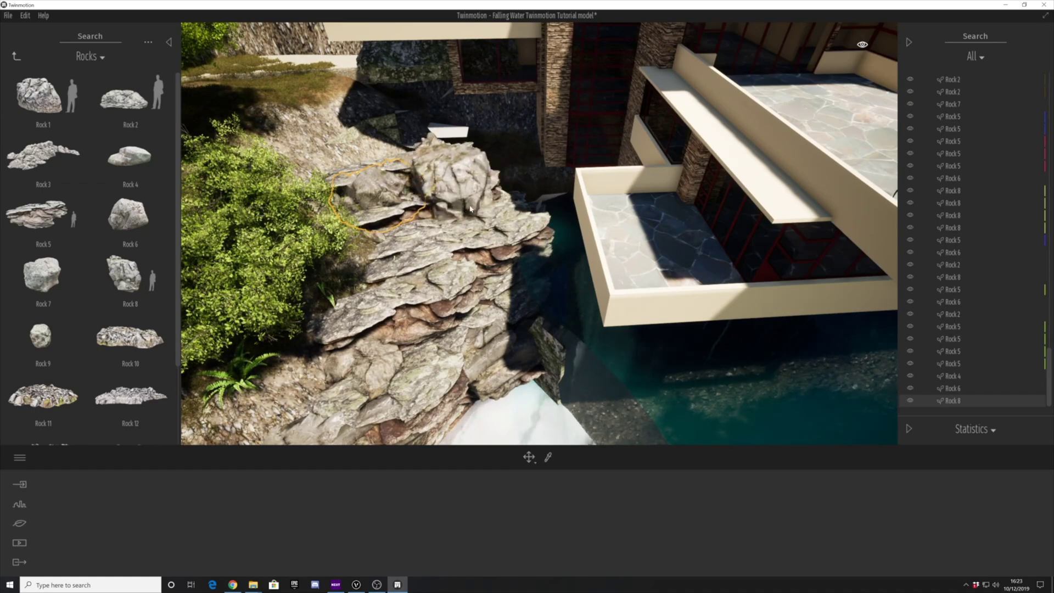
pyautogui.keyDown('shift'); pyautogui.moveTo(461, 239); pyautogui.dragTo(430, 207, button='middle'); pyautogui.keyUp('shift')
pyautogui.moveTo(124, 340); pyautogui.dragTo(225, 341)
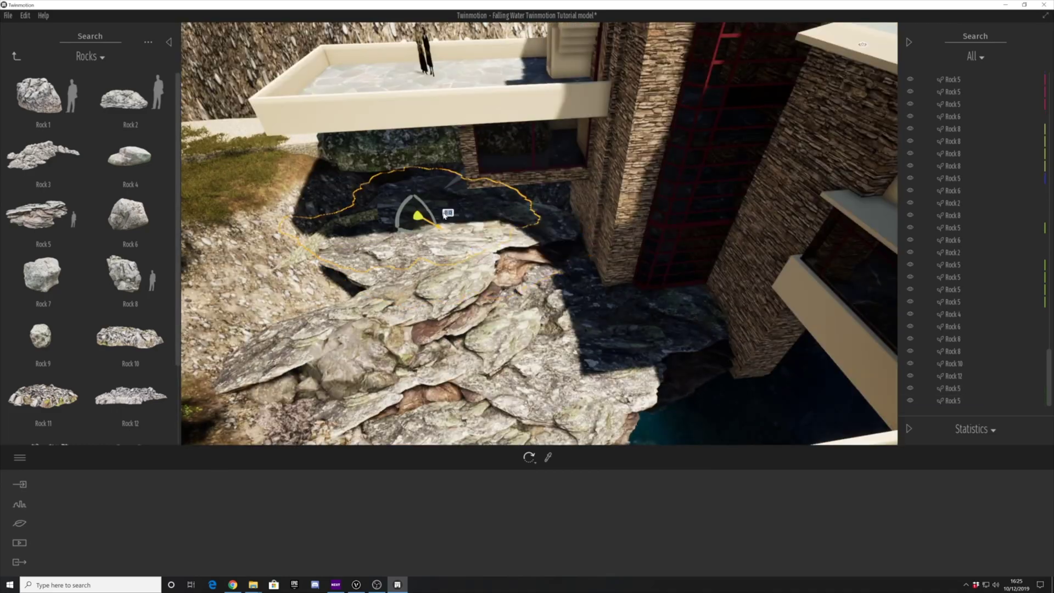
pyautogui.keyDown('shift'); pyautogui.moveTo(444, 215); pyautogui.dragTo(419, 223, button='middle'); pyautogui.keyUp('shift')
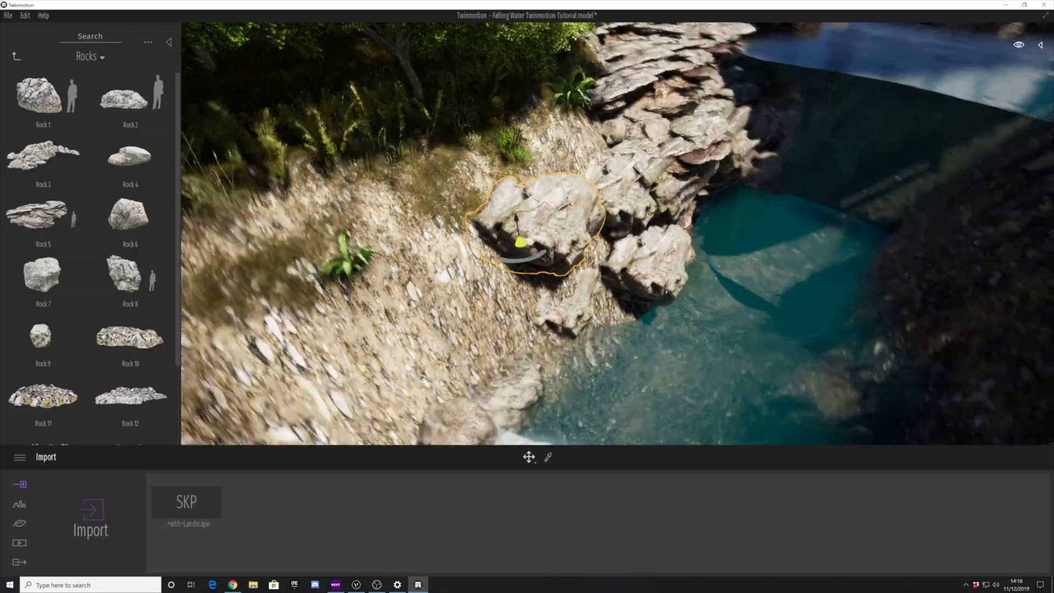
# Move the large boulder on the gravel bank down the slope below the layered ledge.
pyautogui.moveTo(520, 241); pyautogui.dragTo(431, 269)
pyautogui.keyDown('shift'); pyautogui.moveTo(430, 268); pyautogui.dragTo(403, 252, button='middle'); pyautogui.keyUp('shift')
pyautogui.moveTo(387, 257); pyautogui.dragTo(417, 265)
pyautogui.scroll(-5, 565, 341)
pyautogui.scroll(3, 635, 274)
pyautogui.keyDown('shift'); pyautogui.moveTo(550, 228); pyautogui.dragTo(531, 295, button='middle'); pyautogui.keyUp('shift')
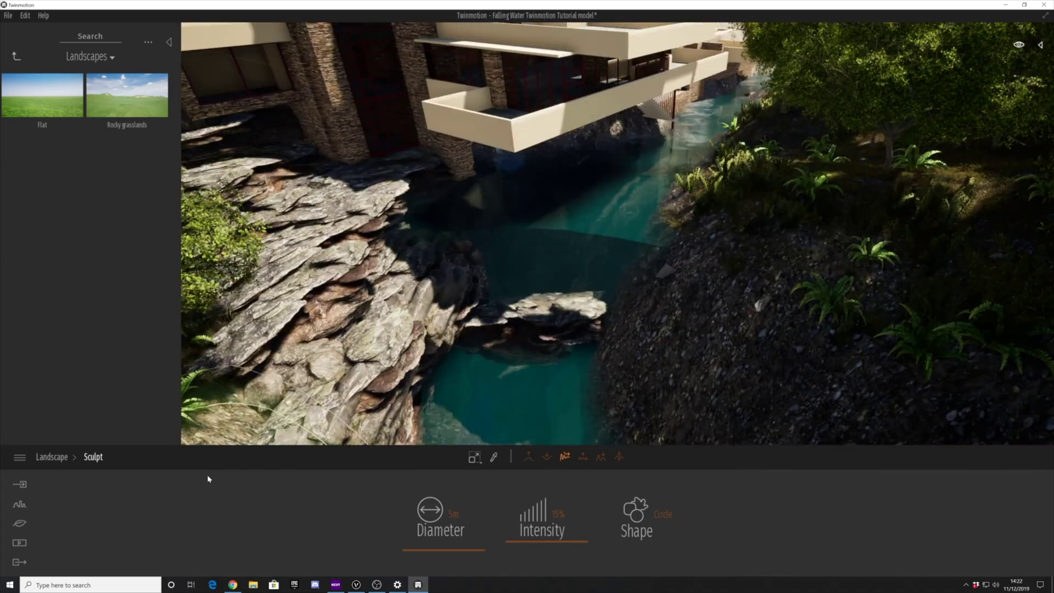
# Open the Rocks library and place a boulder at the shaded bank end of the waterfall crest.
pyautogui.click(529, 308)
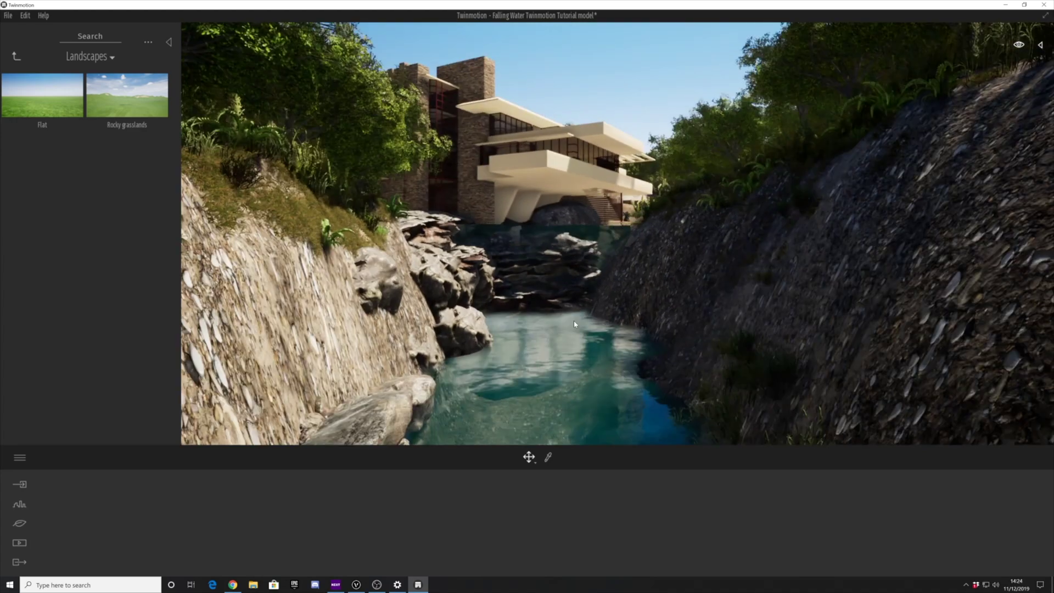
pyautogui.click(17, 56)
pyautogui.click(49, 223)
pyautogui.click(129, 156)
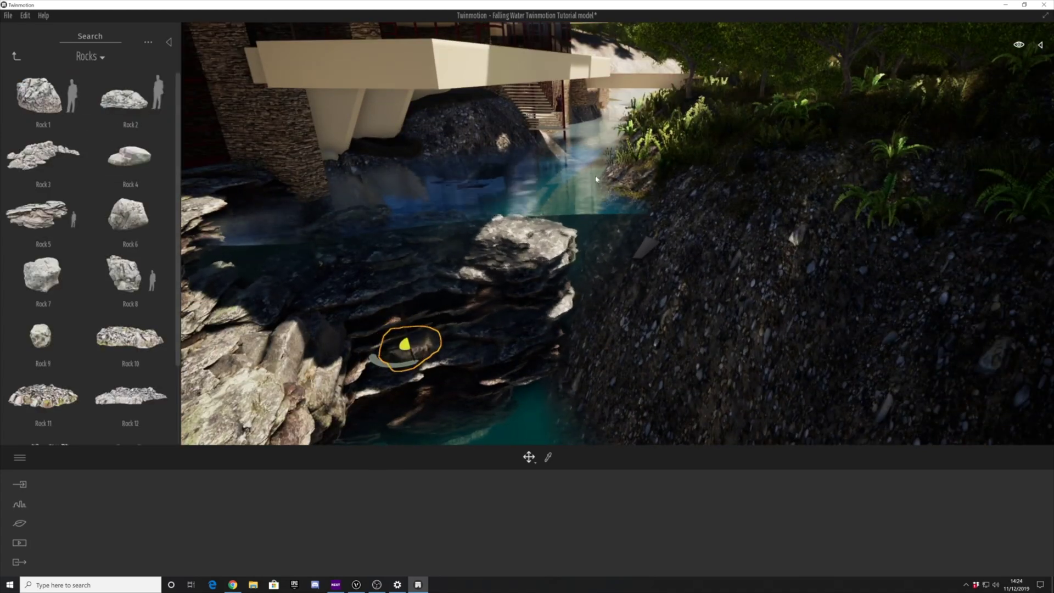
pyautogui.click(577, 188)
pyautogui.moveTo(582, 274); pyautogui.dragTo(442, 300, button='middle')
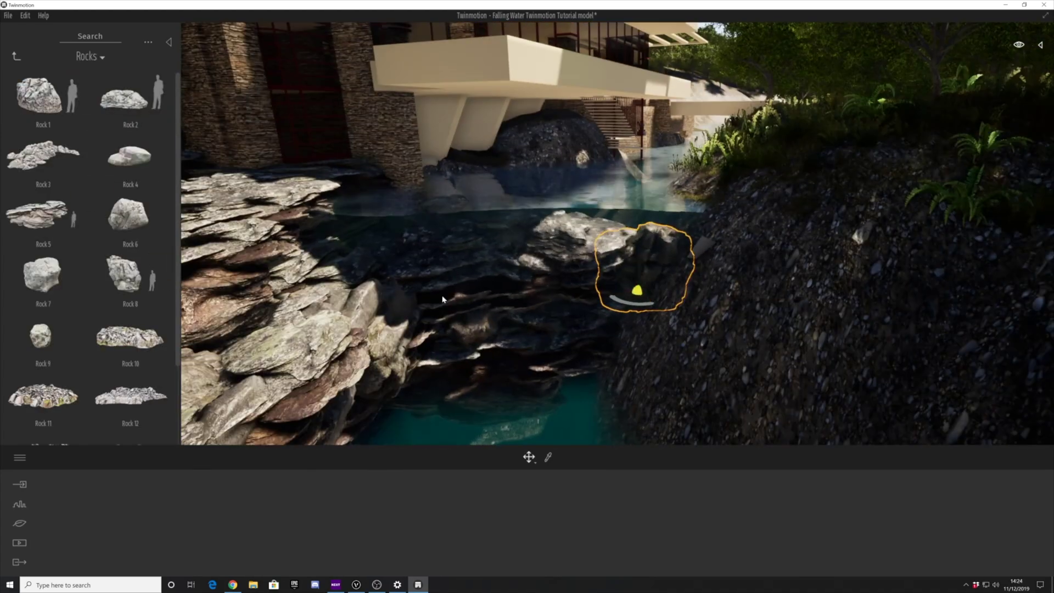
# Place a Rock 6 and a Rock 7 among the layered rocks of the waterfall face.
pyautogui.moveTo(129, 214); pyautogui.dragTo(397, 294)
pyautogui.moveTo(397, 294); pyautogui.dragTo(372, 219, button='middle')
pyautogui.moveTo(43, 274); pyautogui.dragTo(388, 286)
pyautogui.moveTo(387, 287); pyautogui.dragTo(389, 242, button='middle')
pyautogui.scroll(-5, 389, 275)
pyautogui.moveTo(473, 278); pyautogui.dragTo(497, 219, button='middle')
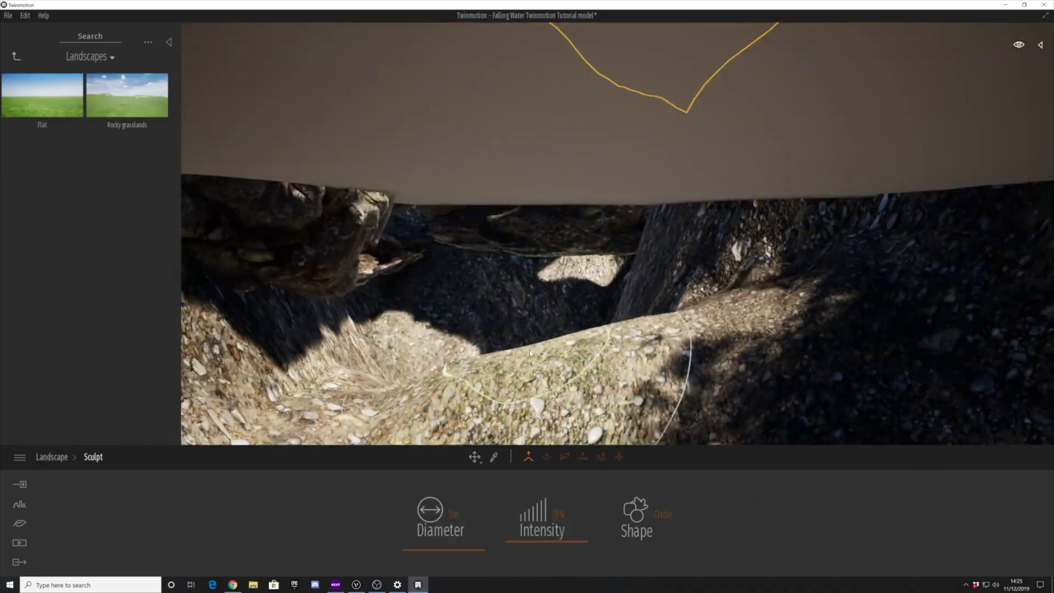
# Sculpt the riverbed at the foot of the waterfall with a 5 m circular brush at 15% intensity.
pyautogui.moveTo(529, 353)
pyautogui.mouseDown(button='middle')
pyautogui.moveTo(588, 348)
pyautogui.moveTo(599, 358)
pyautogui.moveTo(497, 324)
pyautogui.mouseUp(button='middle')
pyautogui.moveTo(494, 269); pyautogui.dragTo(587, 264)
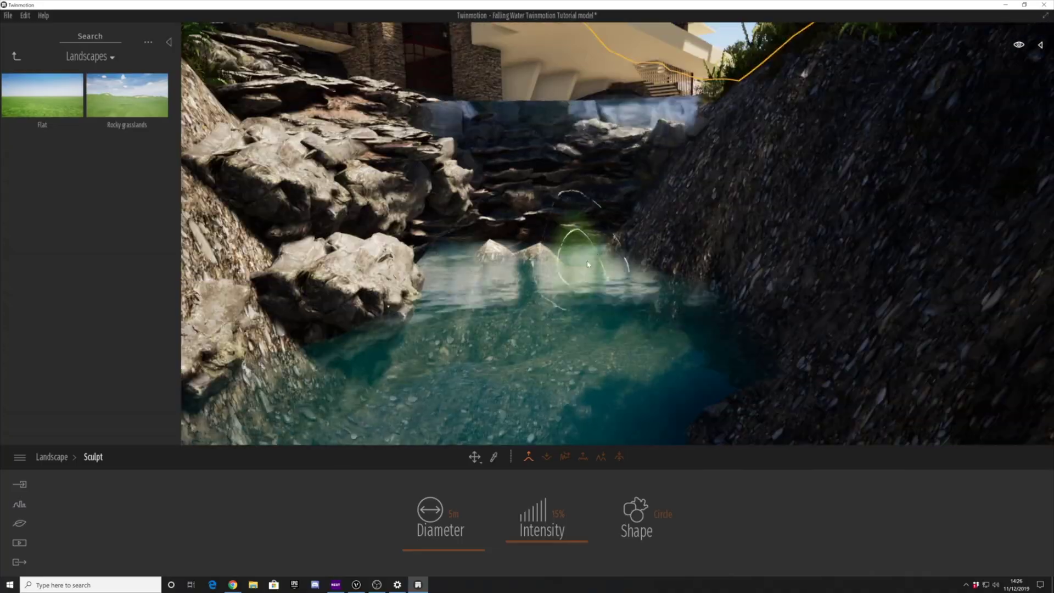
pyautogui.click(565, 456)
pyautogui.moveTo(617, 247)
pyautogui.mouseDown(button='middle')
pyautogui.moveTo(659, 299)
pyautogui.moveTo(648, 265)
pyautogui.mouseUp(button='middle')
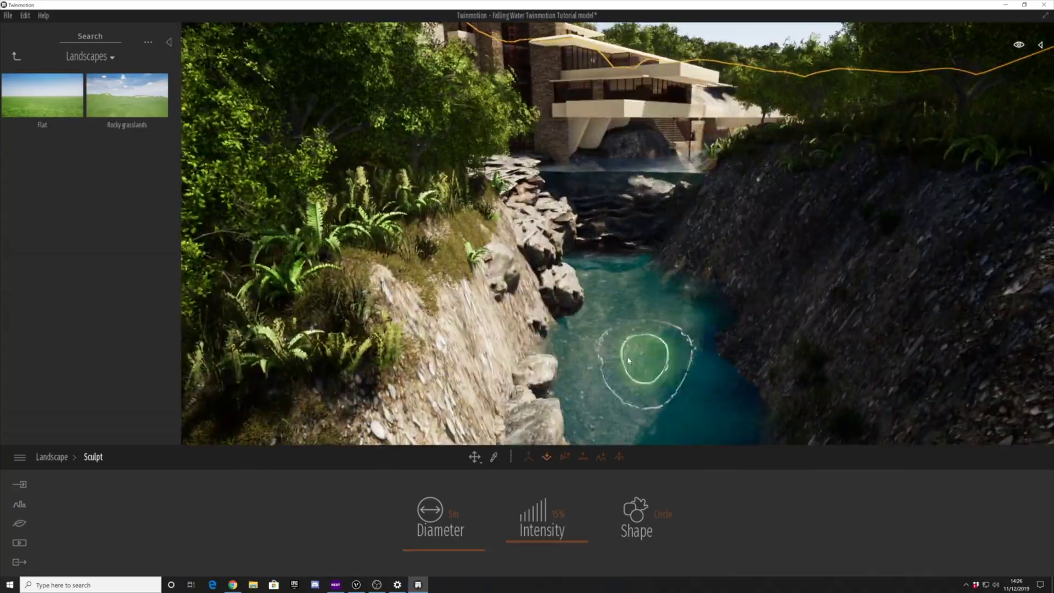
pyautogui.click(529, 456)
pyautogui.scroll(5, 610, 355)
pyautogui.scroll(-5, 652, 275)
pyautogui.press('Escape')
pyautogui.press('Escape')
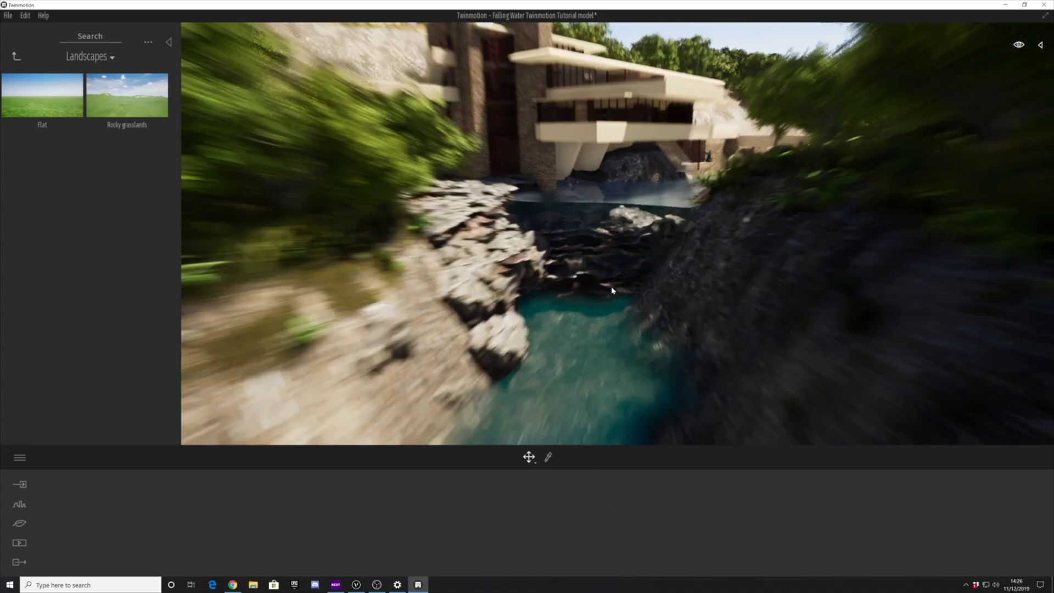
# Place a Rock 5 at the shaded bank end of the waterfall crest and adjust its position among the boulders.
pyautogui.scroll(5, 612, 291)
pyautogui.click(19, 523)
pyautogui.click(644, 507)
pyautogui.click(130, 214)
pyautogui.moveTo(625, 126); pyautogui.dragTo(677, 119, button='middle')
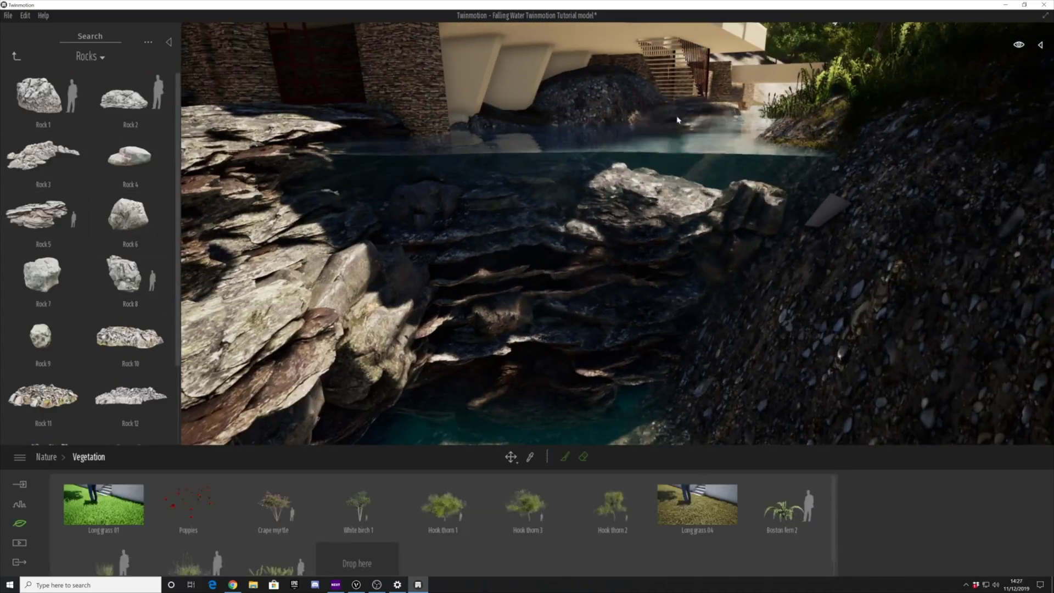
pyautogui.moveTo(43, 214); pyautogui.dragTo(722, 156)
pyautogui.moveTo(722, 156); pyautogui.dragTo(713, 231, button='middle')
pyautogui.moveTo(713, 171); pyautogui.dragTo(734, 176)
pyautogui.moveTo(734, 176); pyautogui.dragTo(681, 127, button='middle')
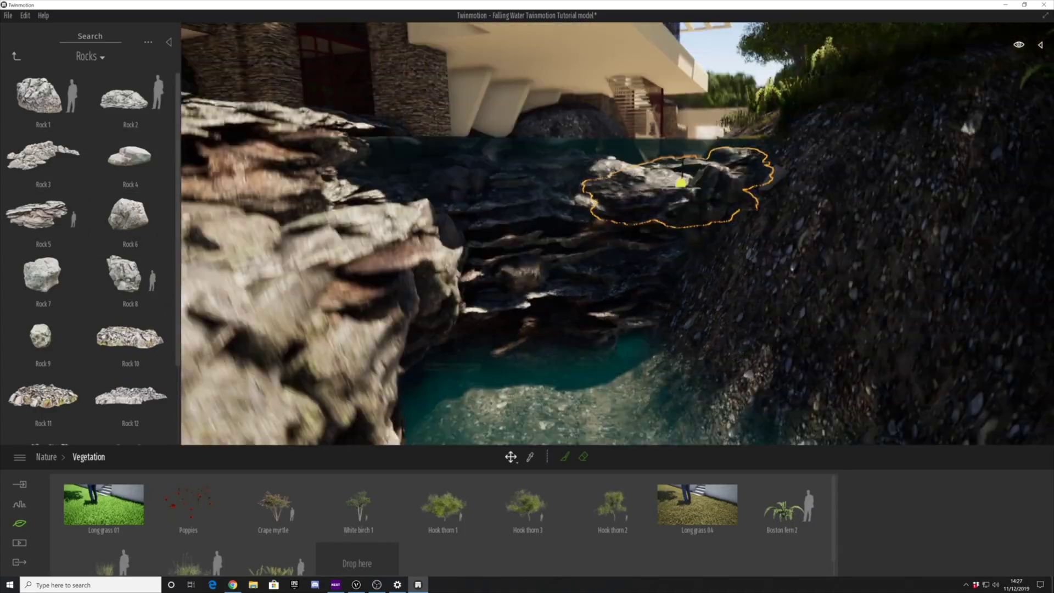
pyautogui.scroll(-3, 680, 176)
pyautogui.press('Tab')
pyautogui.press('Escape')
pyautogui.scroll(-5, 642, 187)
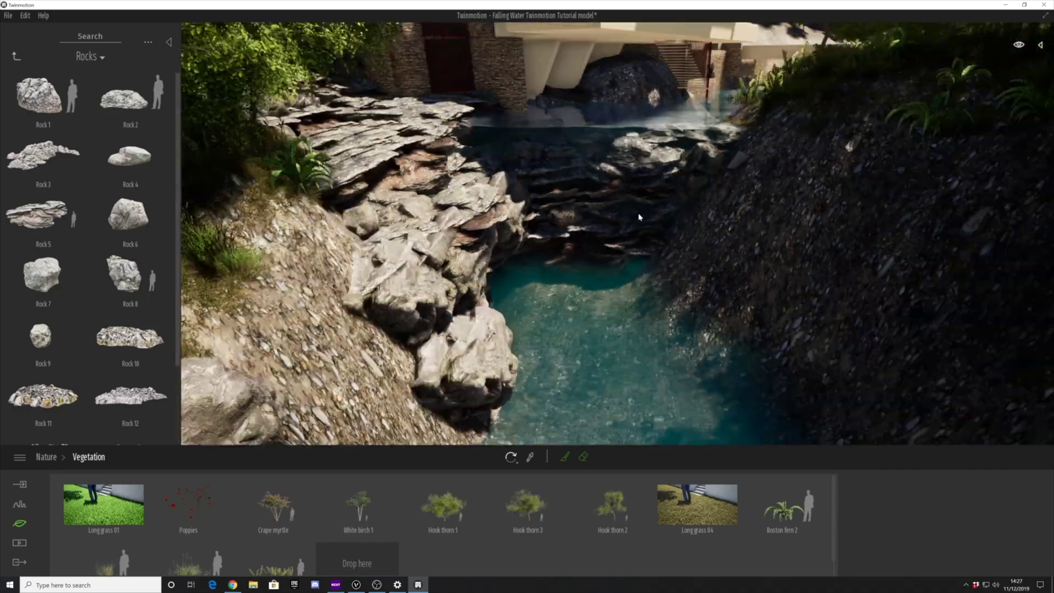
# Place two Rock 5 slabs across the waterfall crest, rotating and moving the second to fit.
pyautogui.scroll(5, 638, 216)
pyautogui.moveTo(43, 214); pyautogui.dragTo(553, 201)
pyautogui.moveTo(553, 201); pyautogui.dragTo(581, 247, button='middle')
pyautogui.moveTo(43, 214); pyautogui.dragTo(620, 159)
pyautogui.moveTo(604, 168); pyautogui.dragTo(647, 182)
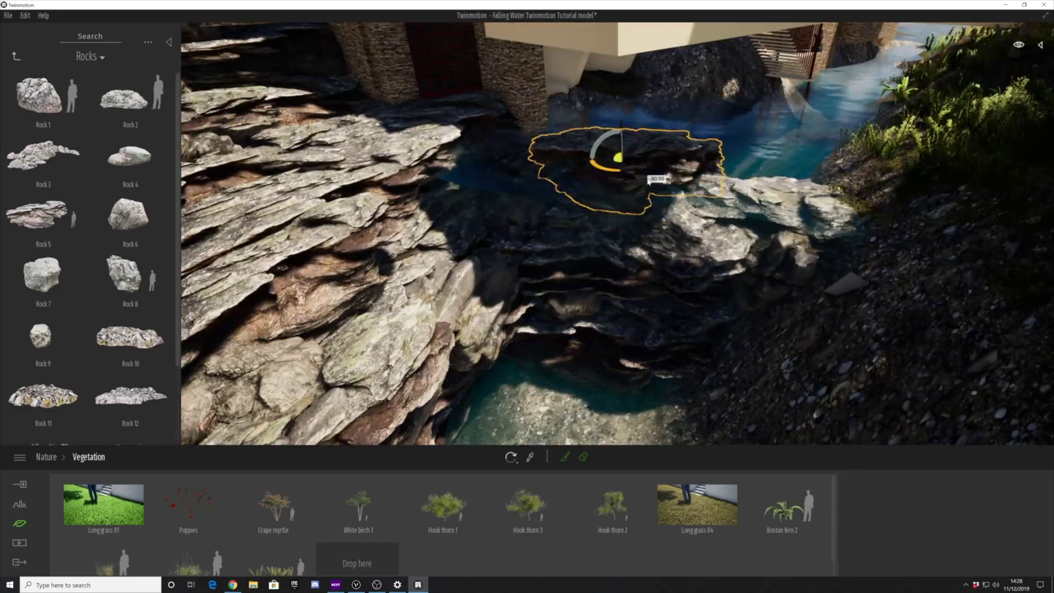
pyautogui.keyDown('shift'); pyautogui.moveTo(647, 182); pyautogui.dragTo(642, 135, button='middle'); pyautogui.keyUp('shift')
pyautogui.moveTo(622, 125); pyautogui.dragTo(621, 158)
pyautogui.keyDown('shift'); pyautogui.moveTo(620, 158); pyautogui.dragTo(640, 206, button='middle'); pyautogui.keyUp('shift')
pyautogui.moveTo(639, 206); pyautogui.dragTo(624, 224)
pyautogui.moveTo(623, 223)
pyautogui.keyDown('shift'); pyautogui.mouseDown(button='middle')
pyautogui.moveTo(611, 188)
pyautogui.moveTo(631, 236)
pyautogui.mouseUp(button='middle'); pyautogui.keyUp('shift')
# Overlap two more Rock 5 slabs along the middle of the waterfall crest and adjust their height and position.
pyautogui.scroll(-5, 631, 219)
pyautogui.scroll(5, 659, 220)
pyautogui.keyDown('shift'); pyautogui.moveTo(694, 258); pyautogui.dragTo(700, 223, button='middle'); pyautogui.keyUp('shift')
pyautogui.moveTo(43, 214); pyautogui.dragTo(724, 184)
pyautogui.keyDown('shift'); pyautogui.moveTo(604, 192); pyautogui.dragTo(614, 242, button='middle'); pyautogui.keyUp('shift')
pyautogui.moveTo(42, 214); pyautogui.dragTo(577, 141)
pyautogui.keyDown('shift'); pyautogui.moveTo(577, 141); pyautogui.dragTo(574, 104, button='middle'); pyautogui.keyUp('shift')
pyautogui.moveTo(583, 143); pyautogui.dragTo(580, 173)
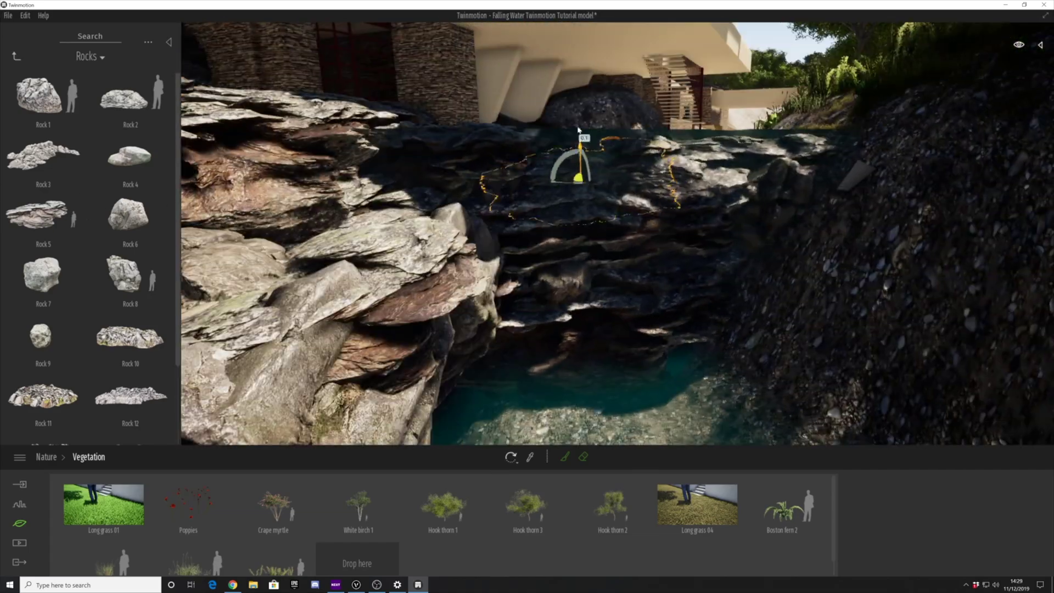
pyautogui.keyDown('shift'); pyautogui.moveTo(579, 173); pyautogui.dragTo(592, 225, button='middle'); pyautogui.keyUp('shift')
pyautogui.moveTo(545, 199); pyautogui.dragTo(514, 236)
pyautogui.keyDown('shift'); pyautogui.moveTo(515, 236); pyautogui.dragTo(409, 200, button='middle'); pyautogui.keyUp('shift')
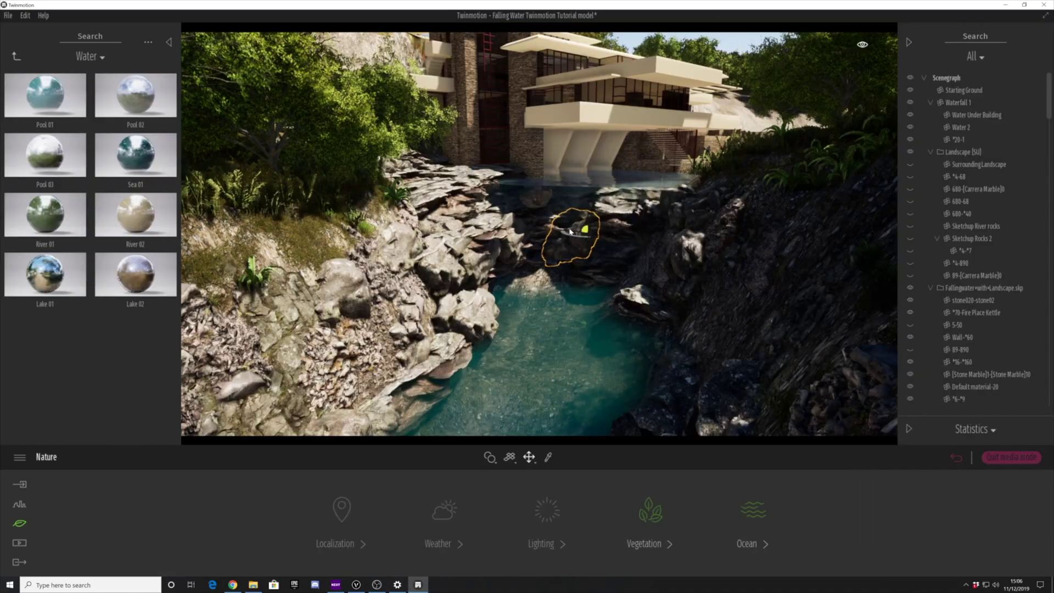
# Apply the Bare concrete 01 material to the water surfaces around the waterfall.
pyautogui.keyDown('shift'); pyautogui.moveTo(569, 232); pyautogui.dragTo(601, 288, button='middle'); pyautogui.keyUp('shift')
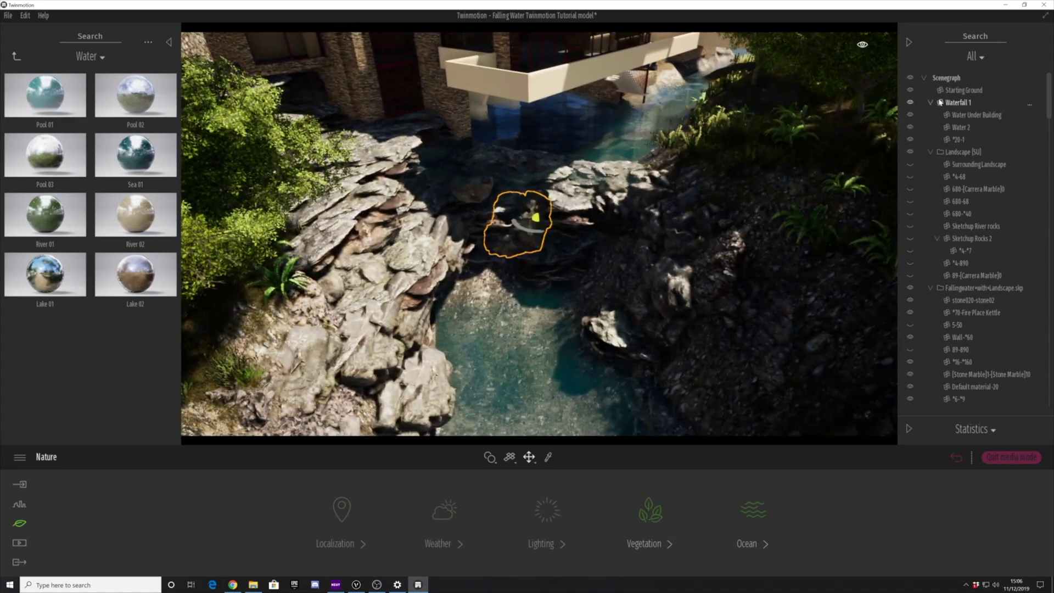
pyautogui.click(17, 56)
pyautogui.click(56, 139)
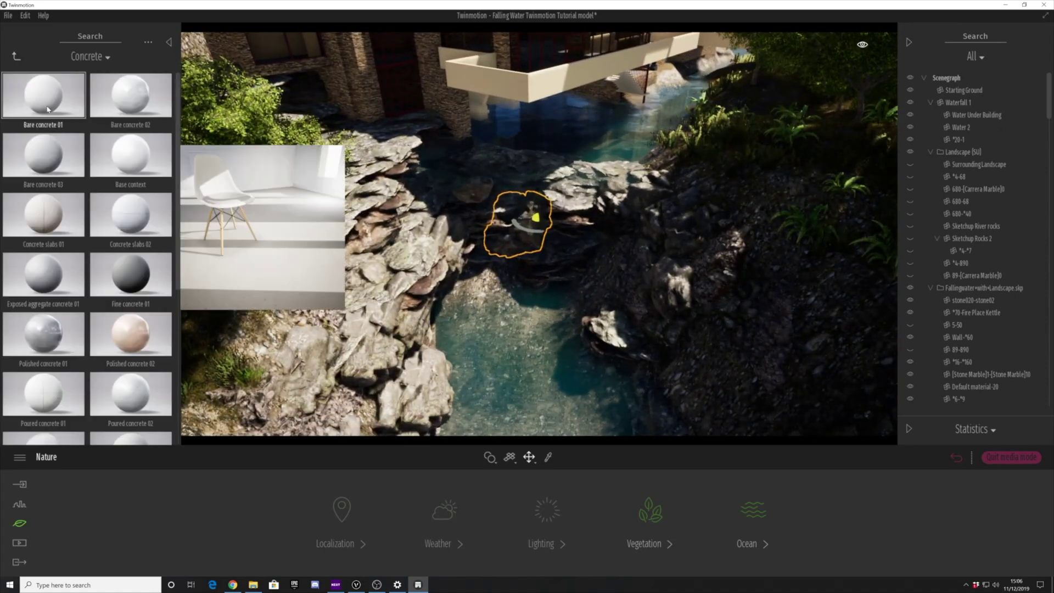
pyautogui.moveTo(50, 104); pyautogui.dragTo(518, 220)
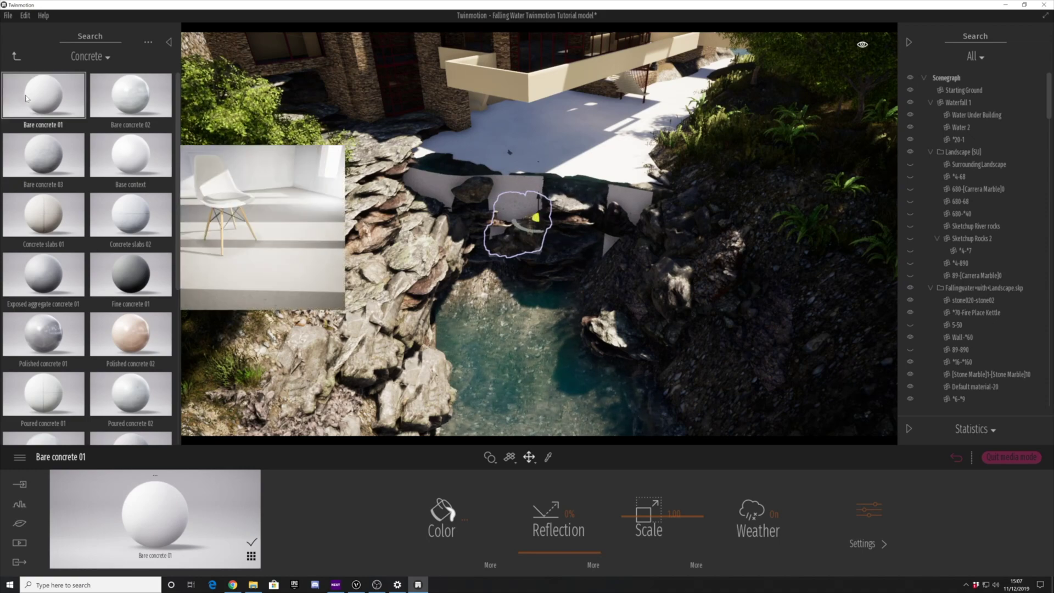
pyautogui.moveTo(44, 96); pyautogui.dragTo(511, 307)
# Select the water surfaces of the Waterfall 1 group through *20-1 and lower them into the river channel.
pyautogui.keyDown('shift'); pyautogui.moveTo(828, 202); pyautogui.dragTo(853, 156, button='middle'); pyautogui.keyUp('shift')
pyautogui.keyDown('shift'); pyautogui.click(957, 140); pyautogui.keyUp('shift')
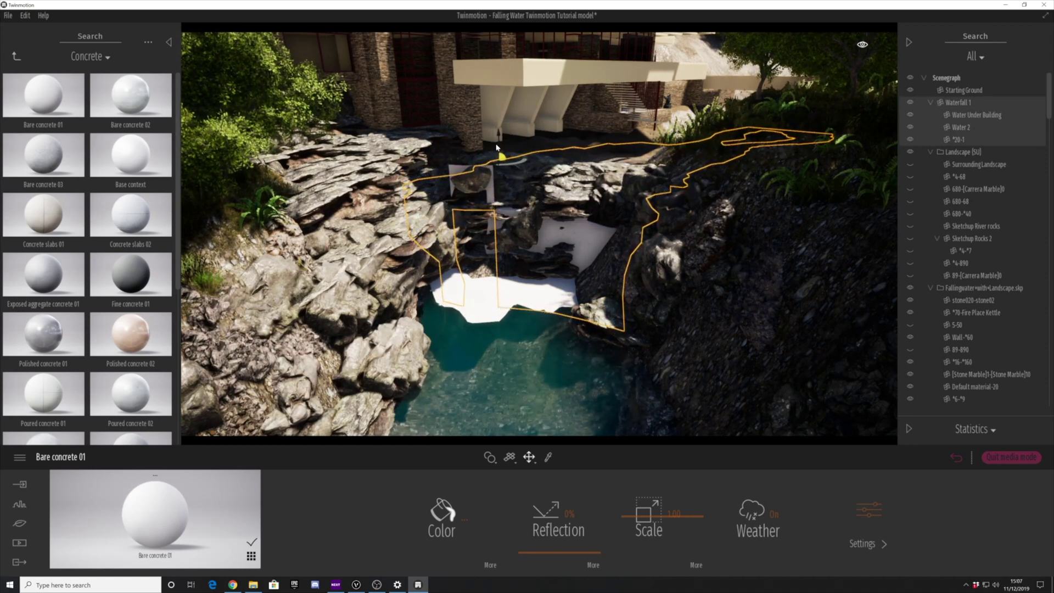
pyautogui.press('e')
pyautogui.press('Escape')
pyautogui.press('q')
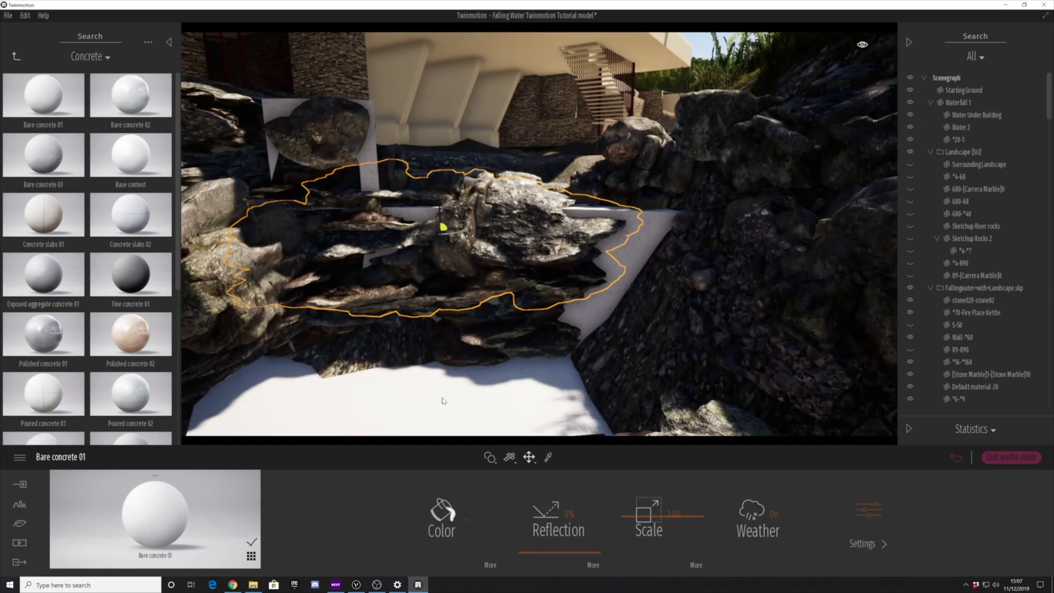
# Lower the boulder in front of the vertical waterfall panel and shift the layered slab beside it.
pyautogui.click(469, 340)
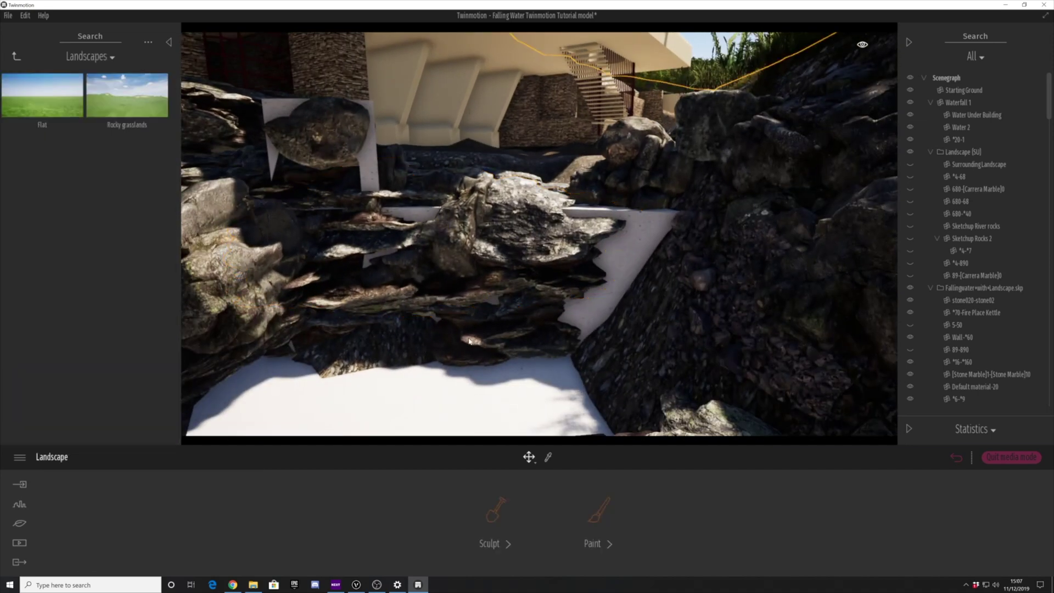
pyautogui.moveTo(349, 195); pyautogui.dragTo(368, 316)
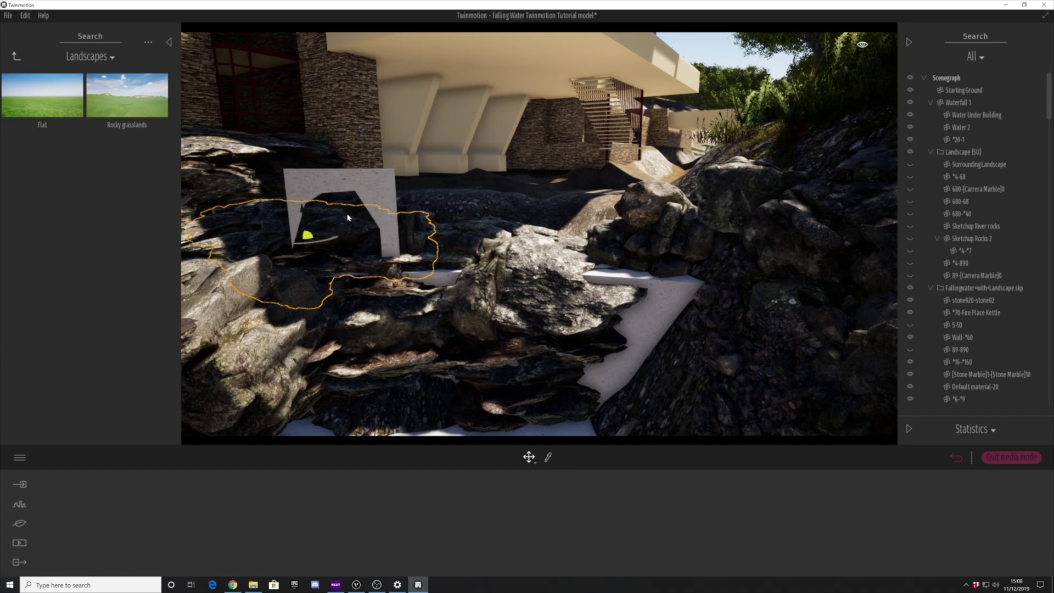
pyautogui.moveTo(347, 215); pyautogui.dragTo(352, 274, button='middle')
pyautogui.moveTo(328, 253); pyautogui.dragTo(329, 274)
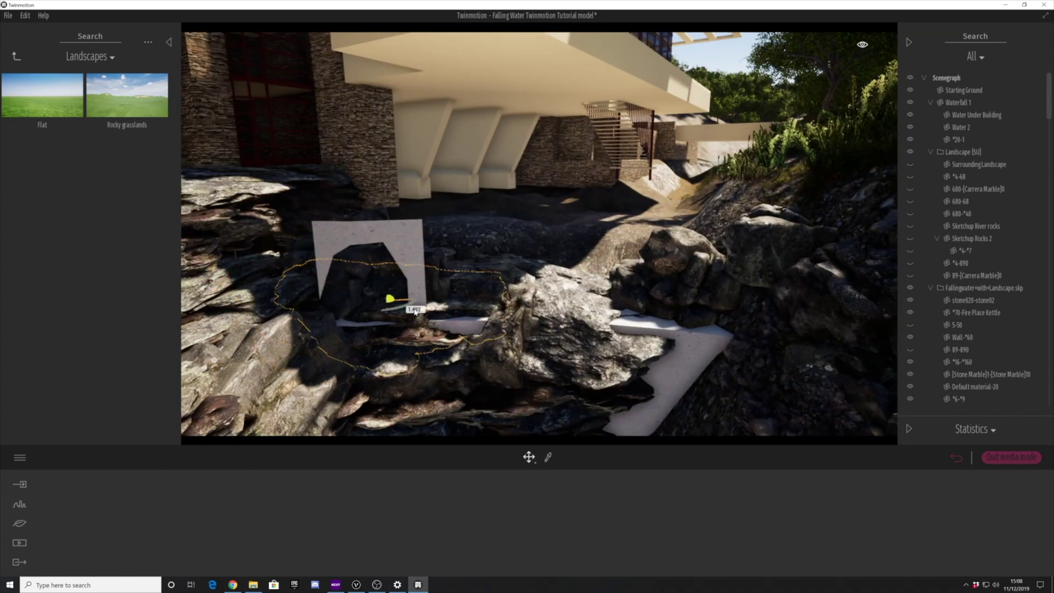
pyautogui.press('Escape')
# Lower the vertical waterfall panel until its top edge sits behind the ledge rocks.
pyautogui.scroll(1, 398, 257)
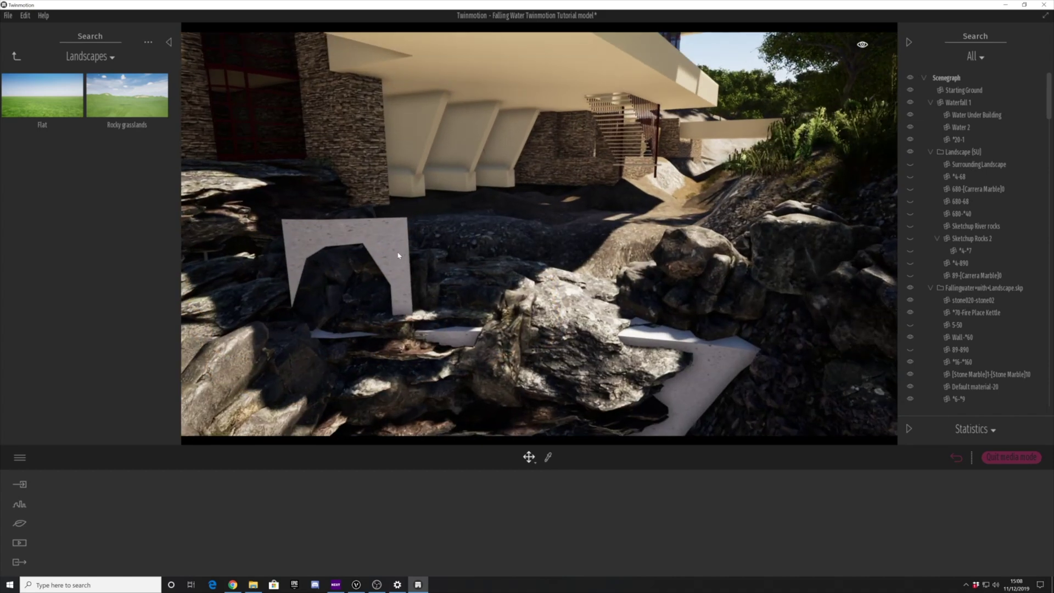
pyautogui.scroll(-3, 399, 255)
pyautogui.click(440, 234)
pyautogui.scroll(-2, 467, 289)
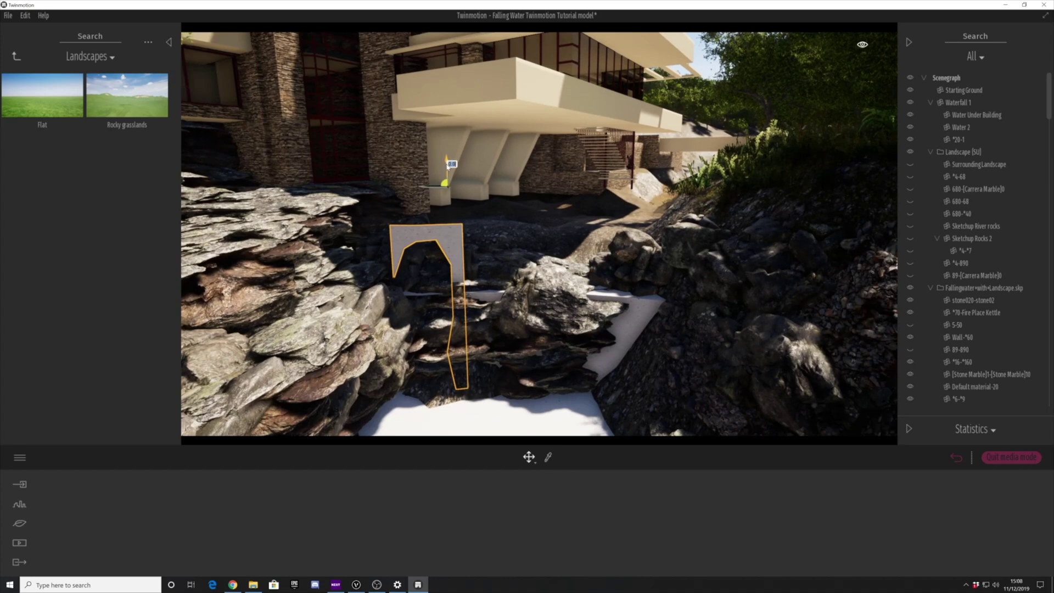
pyautogui.moveTo(448, 165); pyautogui.dragTo(455, 210)
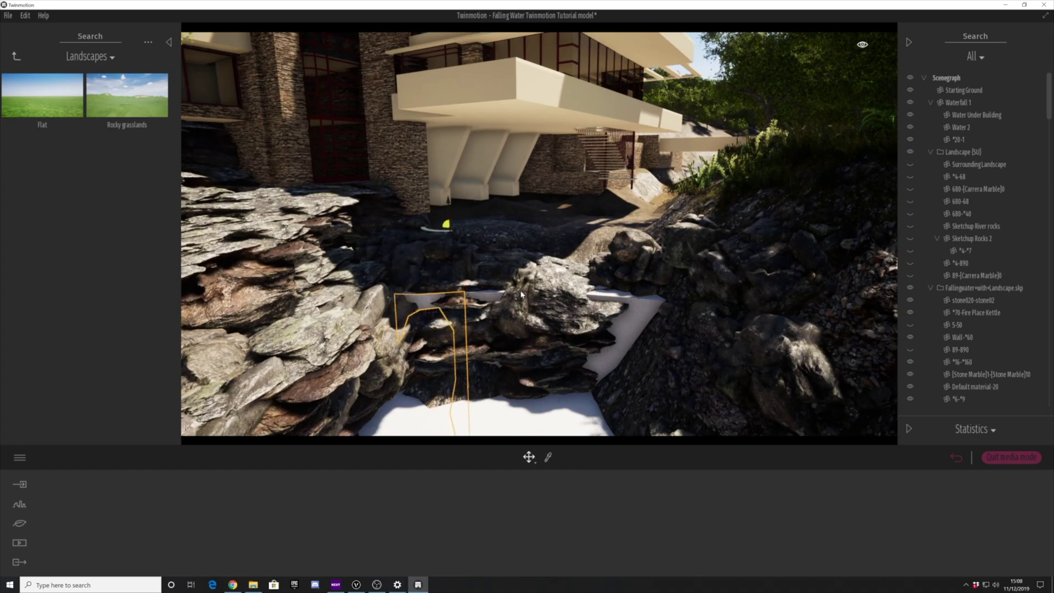
# Lower the dark boulder behind the waterfall panel into the face of the ledge.
pyautogui.scroll(2, 521, 295)
pyautogui.moveTo(521, 295); pyautogui.dragTo(516, 262, button='middle')
pyautogui.click(445, 233)
pyautogui.moveTo(461, 237); pyautogui.dragTo(467, 290)
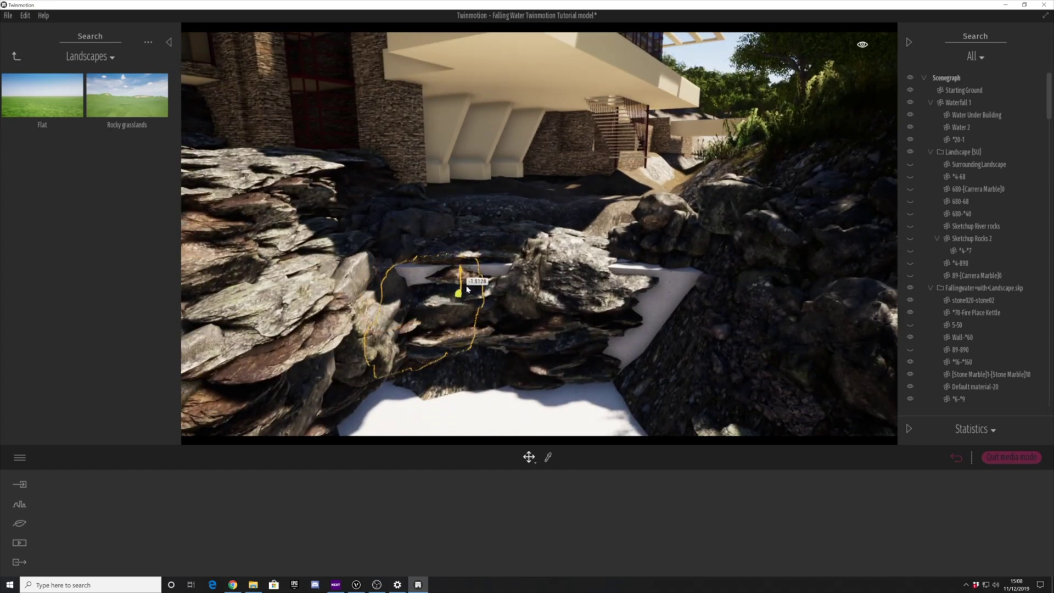
pyautogui.keyDown('shift'); pyautogui.moveTo(467, 246); pyautogui.dragTo(508, 241, button='middle'); pyautogui.keyUp('shift')
# Lower the boulder cluster and the rounded boulder on the shaded bank side of the falls to the concrete-covered water edge.
pyautogui.click(667, 234)
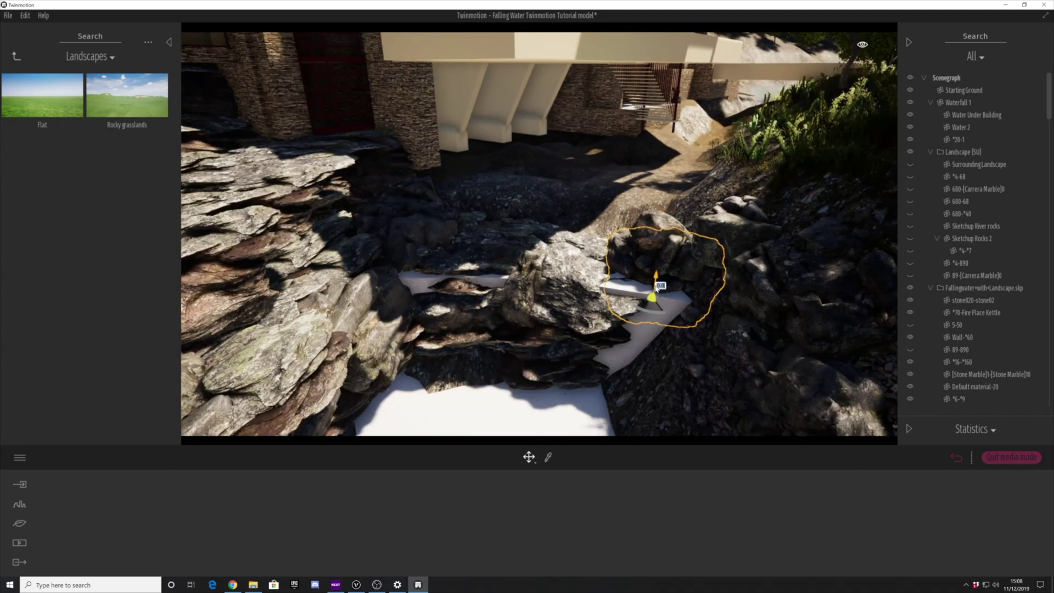
pyautogui.moveTo(656, 287); pyautogui.dragTo(655, 365)
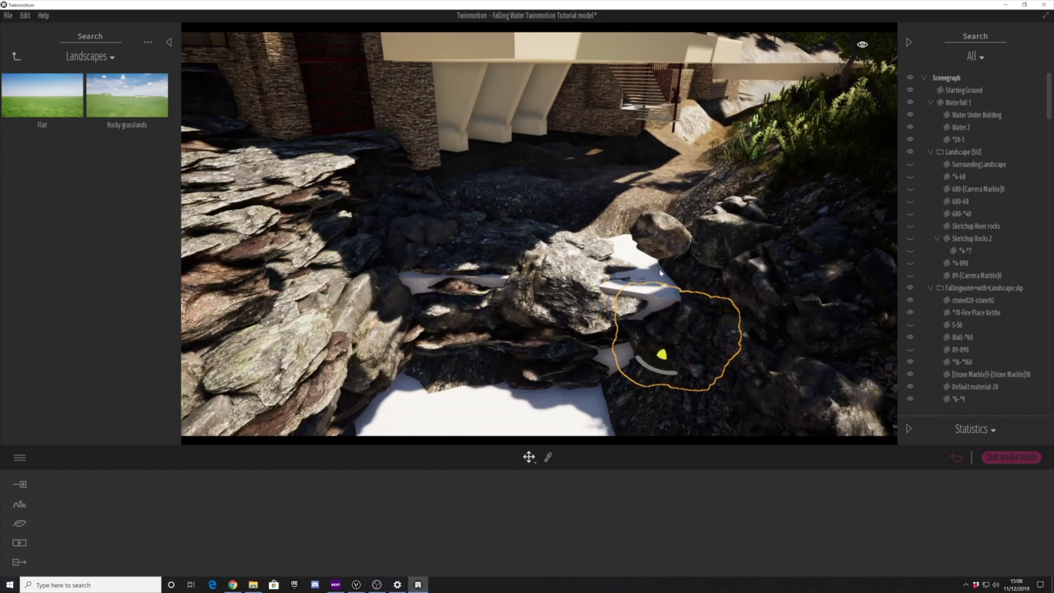
pyautogui.moveTo(659, 234); pyautogui.dragTo(623, 362)
pyautogui.moveTo(523, 367); pyautogui.dragTo(501, 281)
# Place Rock 7 from the Rocks library over the exposed strip beside the central boulder and adjust its position and height.
pyautogui.click(17, 57)
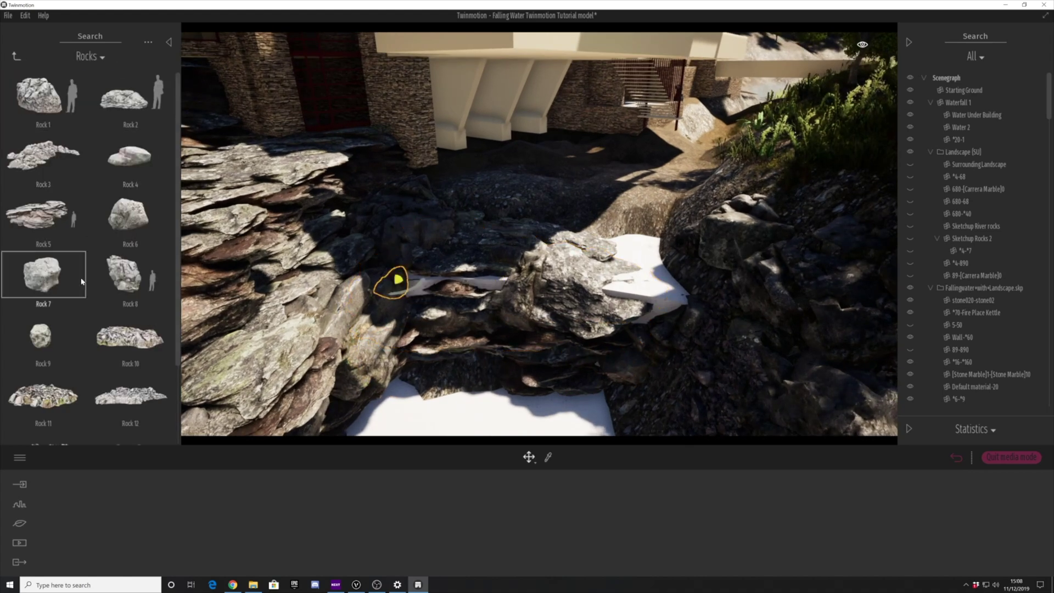
pyautogui.hotkey('ctrl', 's')
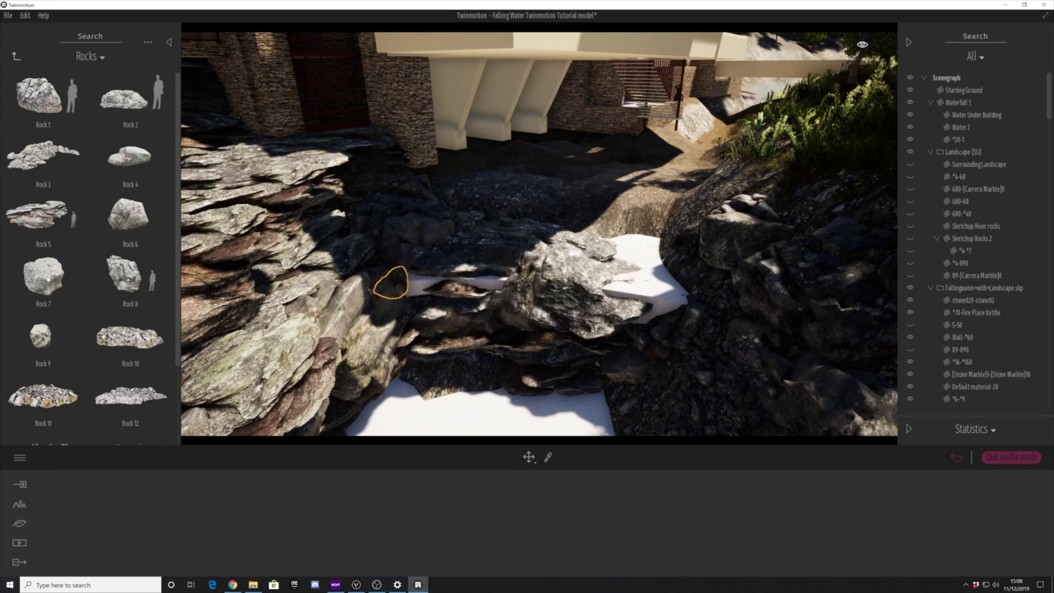
pyautogui.moveTo(86, 261); pyautogui.dragTo(485, 286)
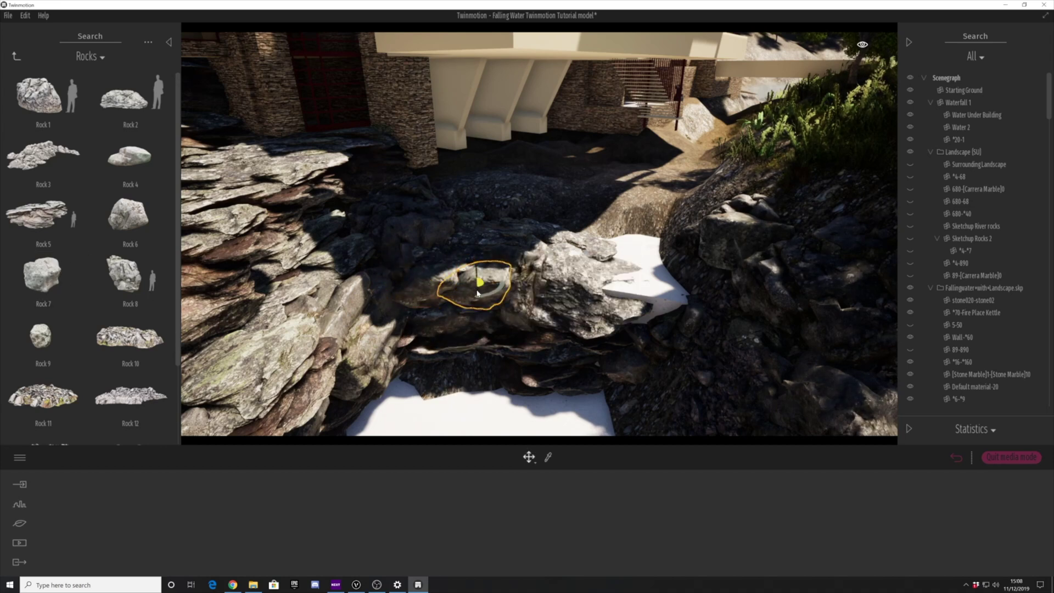
pyautogui.moveTo(477, 293); pyautogui.dragTo(479, 277)
pyautogui.moveTo(425, 302); pyautogui.dragTo(485, 294)
pyautogui.scroll(1, 505, 290)
# Move a boulder from the shaded bank onto the white water surface behind the central falls rock.
pyautogui.click(781, 225)
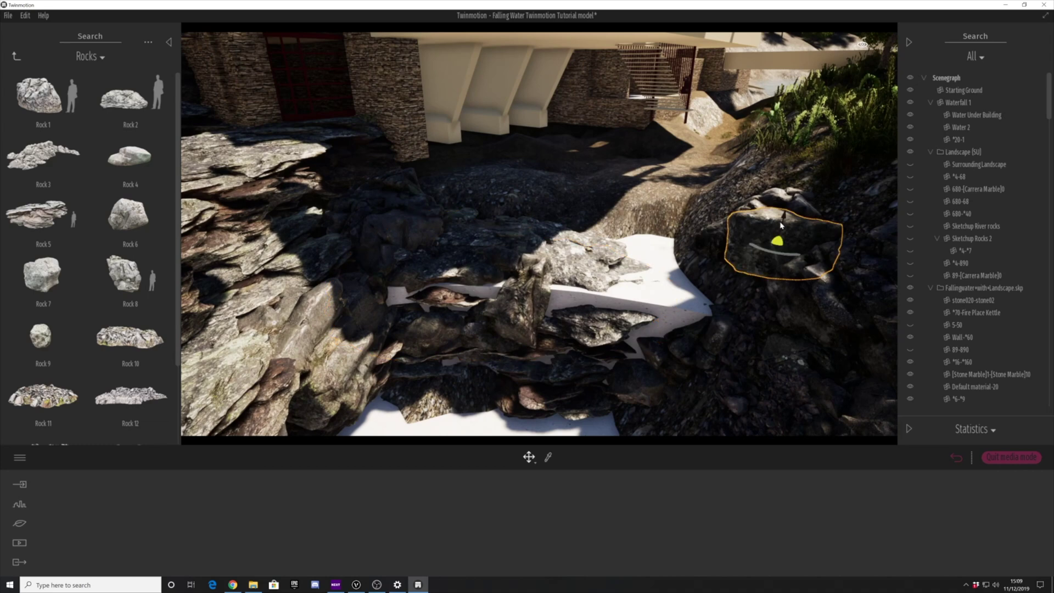
pyautogui.moveTo(704, 238); pyautogui.dragTo(612, 258)
pyautogui.click(504, 348)
pyautogui.click(600, 268)
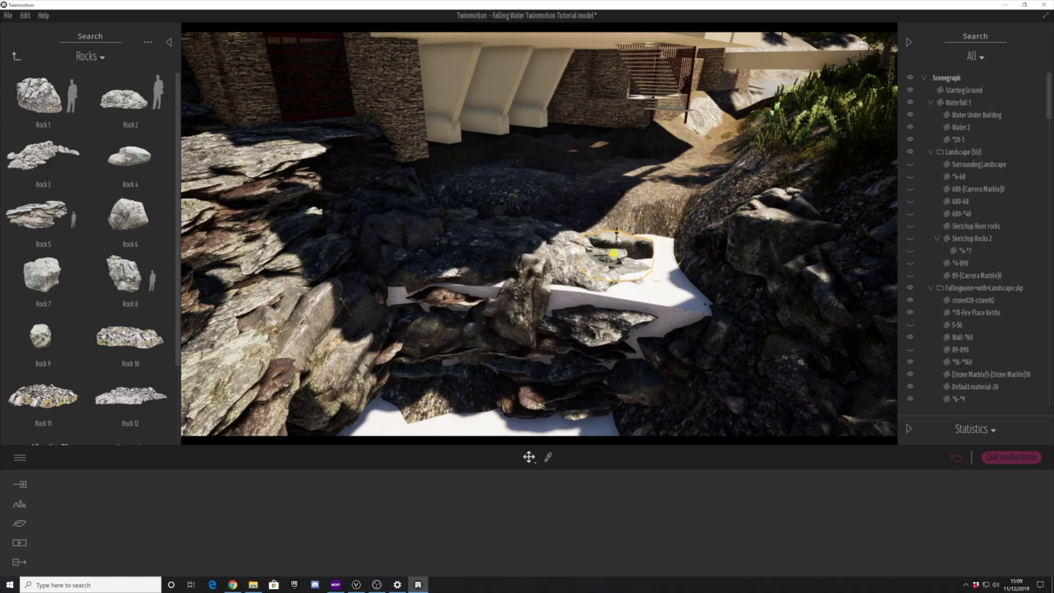
# Scale the large boulder at the top of the falls and sink it into the ledge.
pyautogui.scroll(1, 540, 245)
pyautogui.click(538, 245)
pyautogui.moveTo(494, 239); pyautogui.dragTo(513, 225)
pyautogui.click(515, 238)
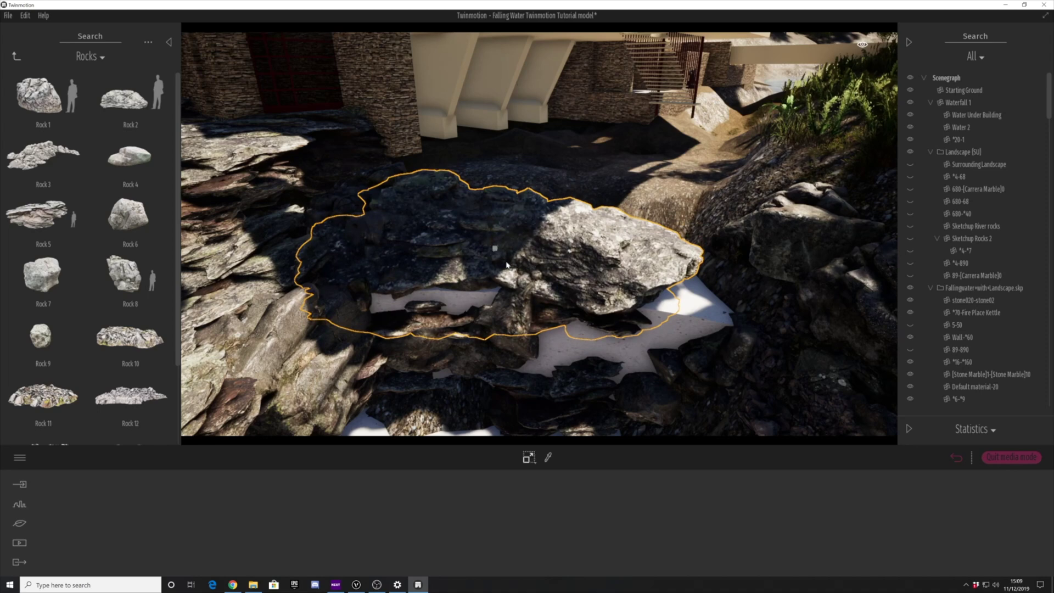
pyautogui.moveTo(471, 238); pyautogui.dragTo(492, 295)
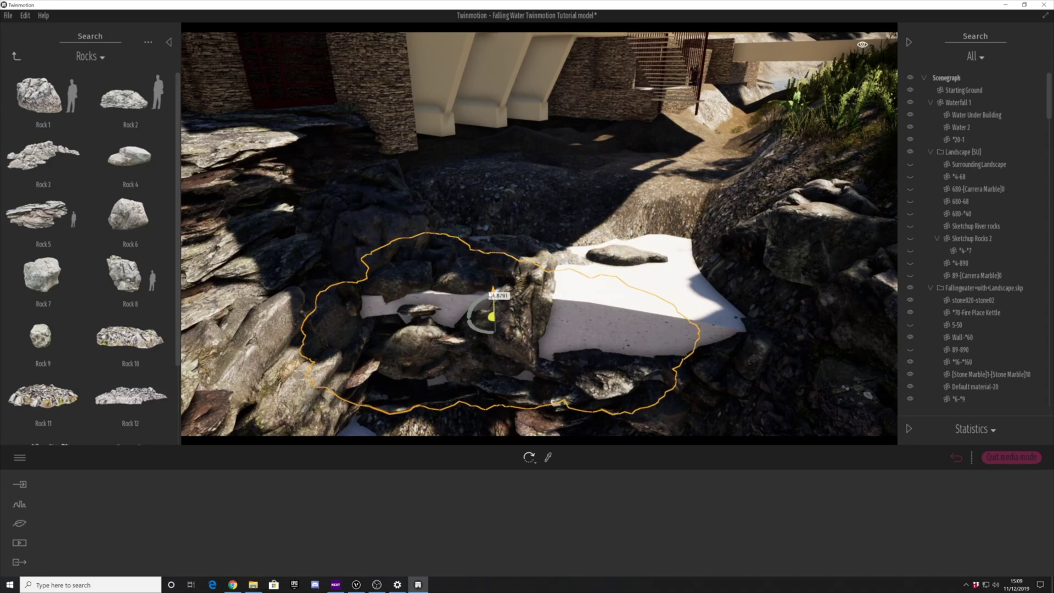
# Move the lower layered slab up to the upper ledge and lower it across the lip of the falls.
pyautogui.scroll(-3, 493, 293)
pyautogui.moveTo(628, 312)
pyautogui.keyDown('shift'); pyautogui.mouseDown(button='middle')
pyautogui.moveTo(568, 296)
pyautogui.moveTo(628, 311)
pyautogui.mouseUp(button='middle'); pyautogui.keyUp('shift')
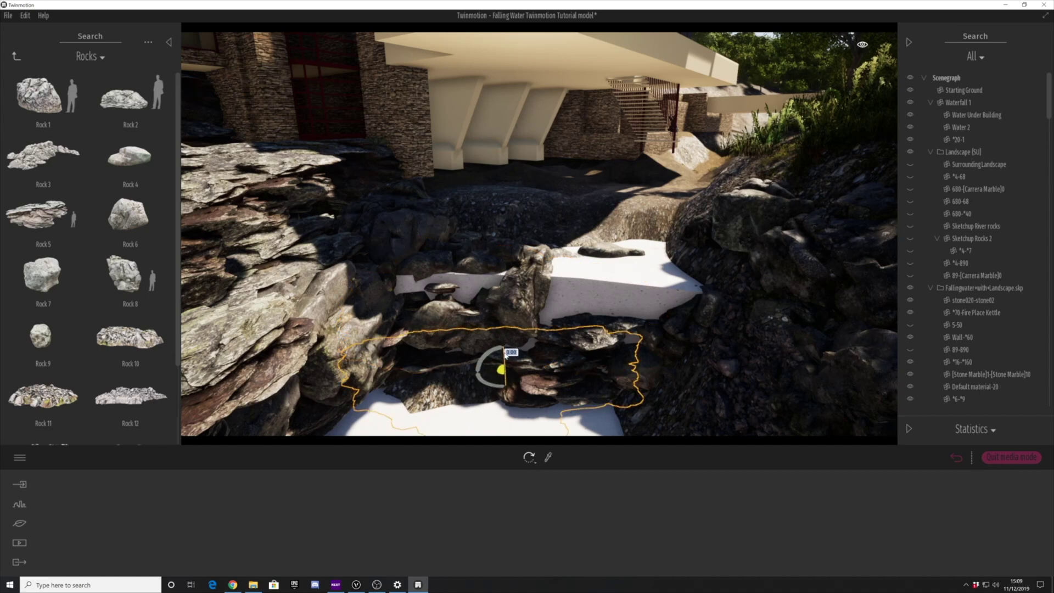
pyautogui.moveTo(512, 307); pyautogui.dragTo(566, 258)
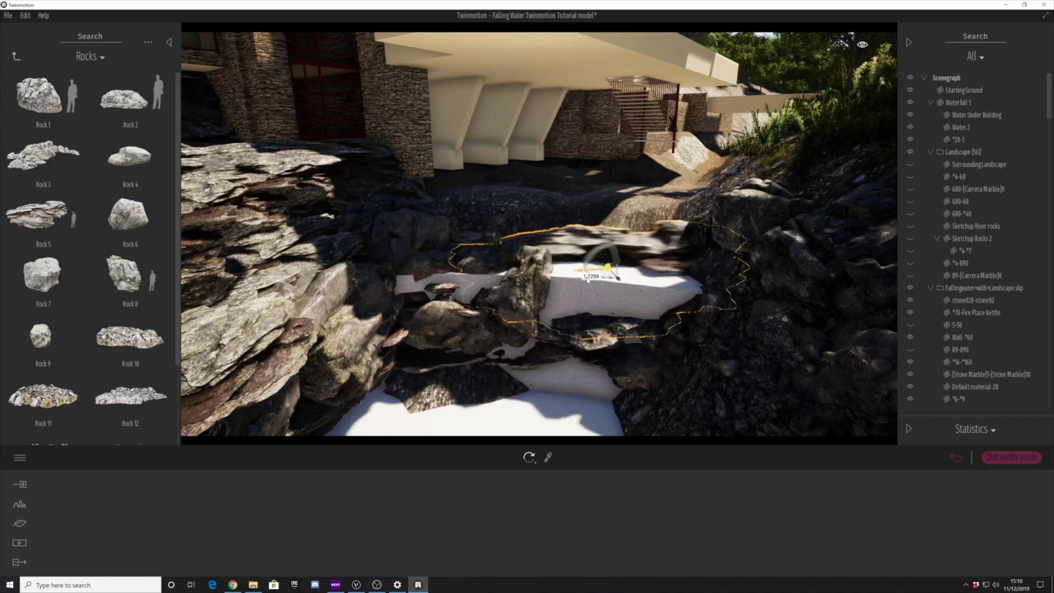
pyautogui.moveTo(583, 250); pyautogui.dragTo(583, 270)
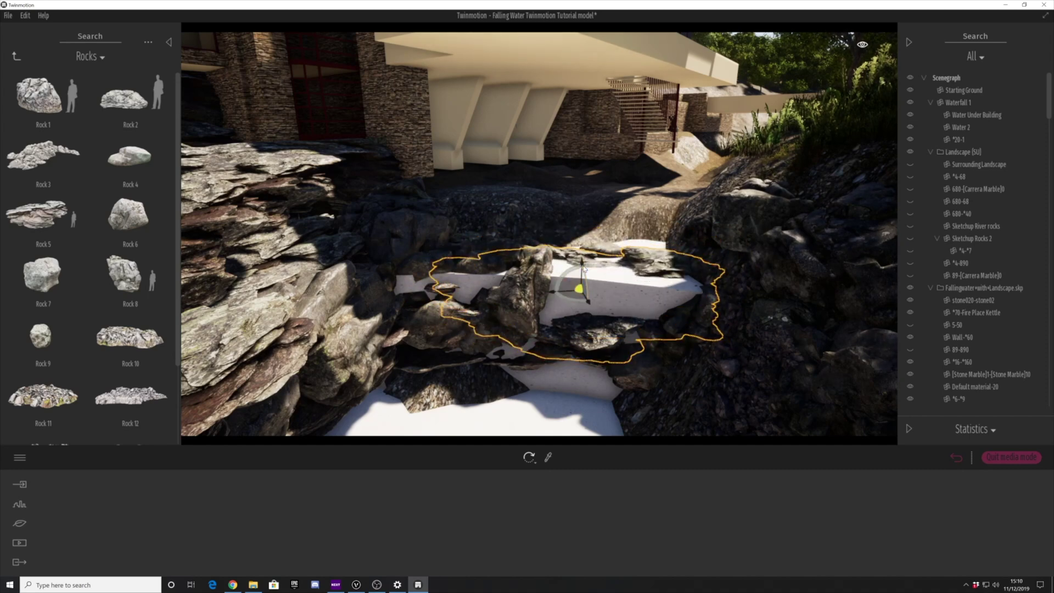
pyautogui.moveTo(585, 254)
pyautogui.keyDown('shift'); pyautogui.mouseDown(button='middle')
pyautogui.moveTo(529, 285)
pyautogui.moveTo(590, 247)
pyautogui.moveTo(527, 286)
pyautogui.moveTo(583, 255)
pyautogui.mouseUp(button='middle'); pyautogui.keyUp('shift')
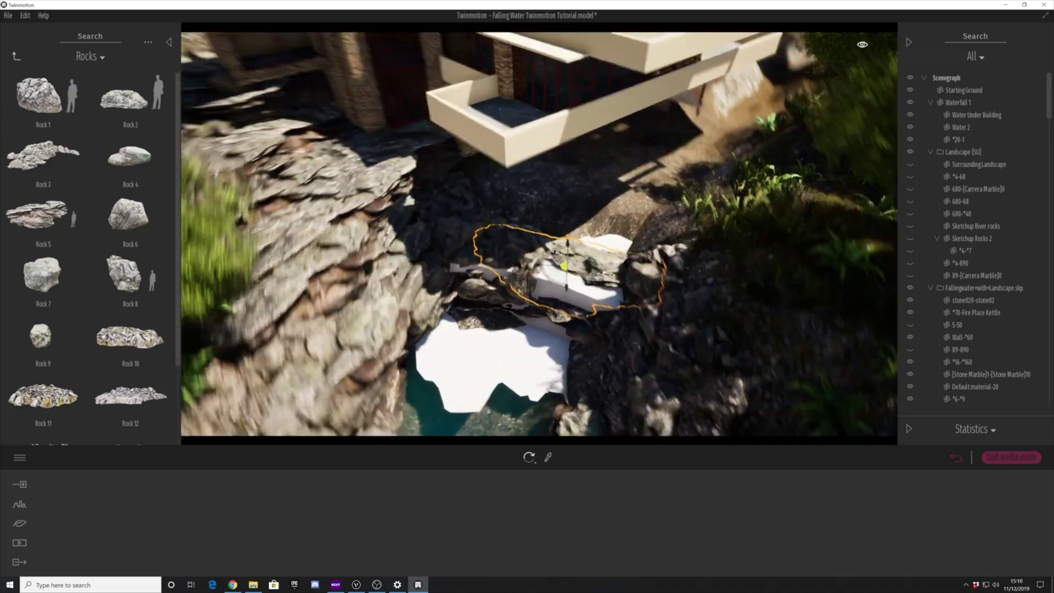
pyautogui.keyDown('shift'); pyautogui.moveTo(565, 285); pyautogui.dragTo(566, 241, button='middle'); pyautogui.keyUp('shift')
pyautogui.click(450, 241)
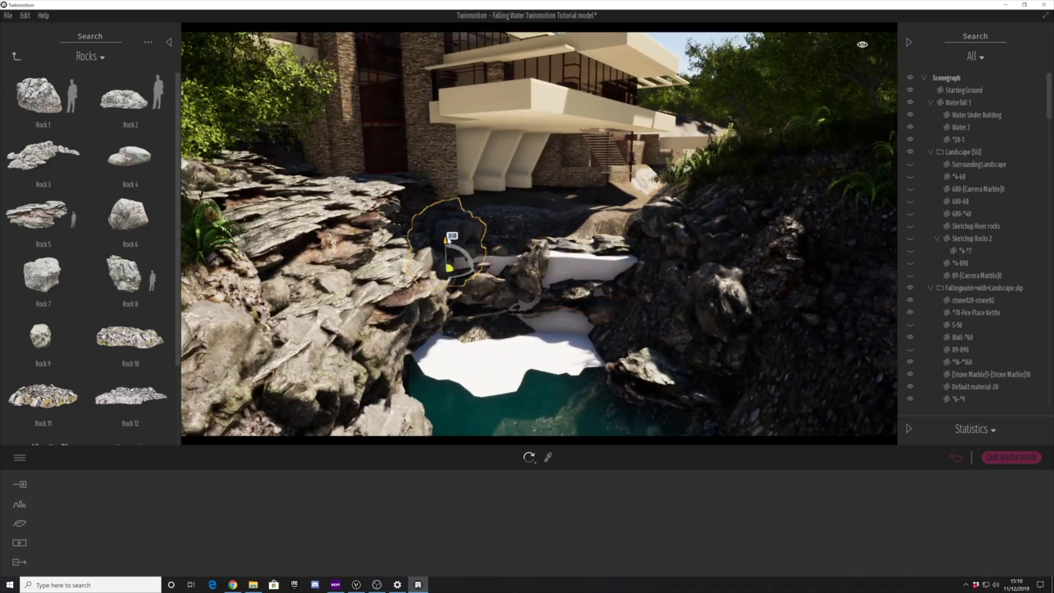
pyautogui.click(429, 255)
pyautogui.keyDown('shift'); pyautogui.moveTo(417, 284); pyautogui.dragTo(373, 329, button='middle'); pyautogui.keyUp('shift')
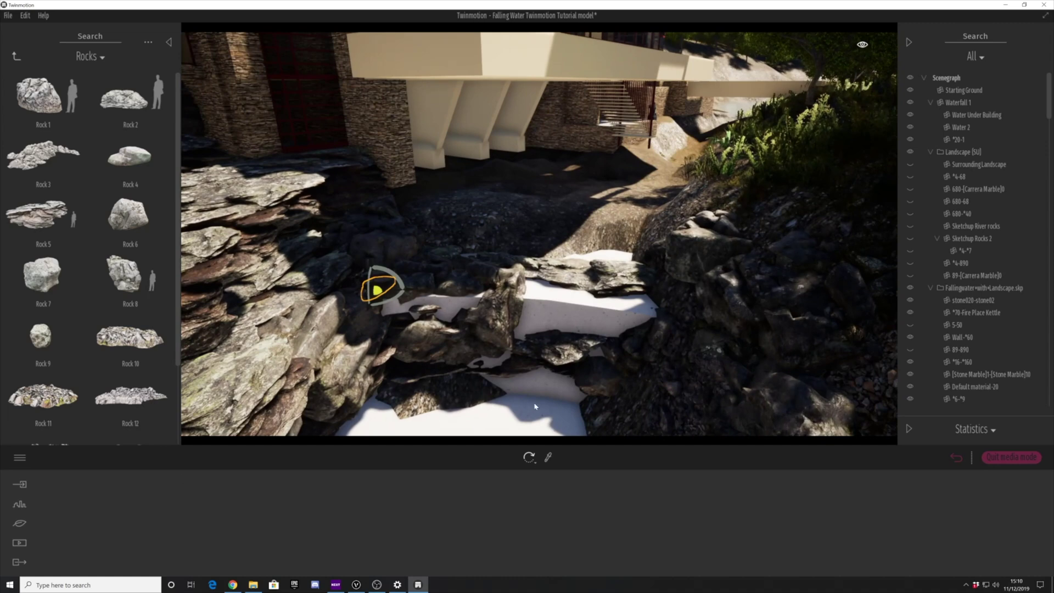
# Lower the terrain behind the ledge and beneath the house with a 5 m circular sculpt brush at 15% intensity.
pyautogui.click(575, 222)
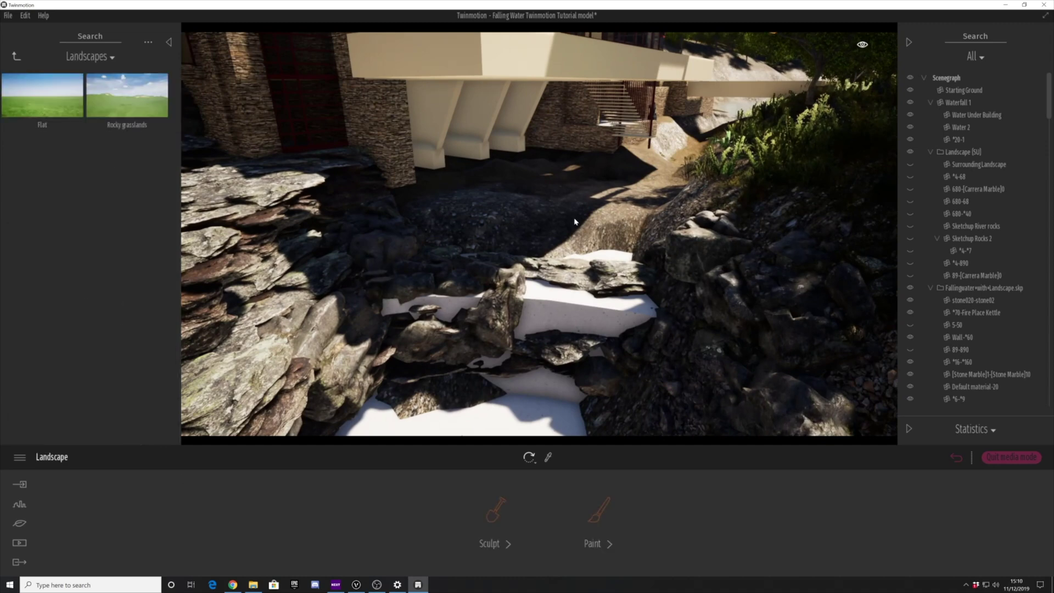
pyautogui.click(506, 520)
pyautogui.scroll(-3, 493, 236)
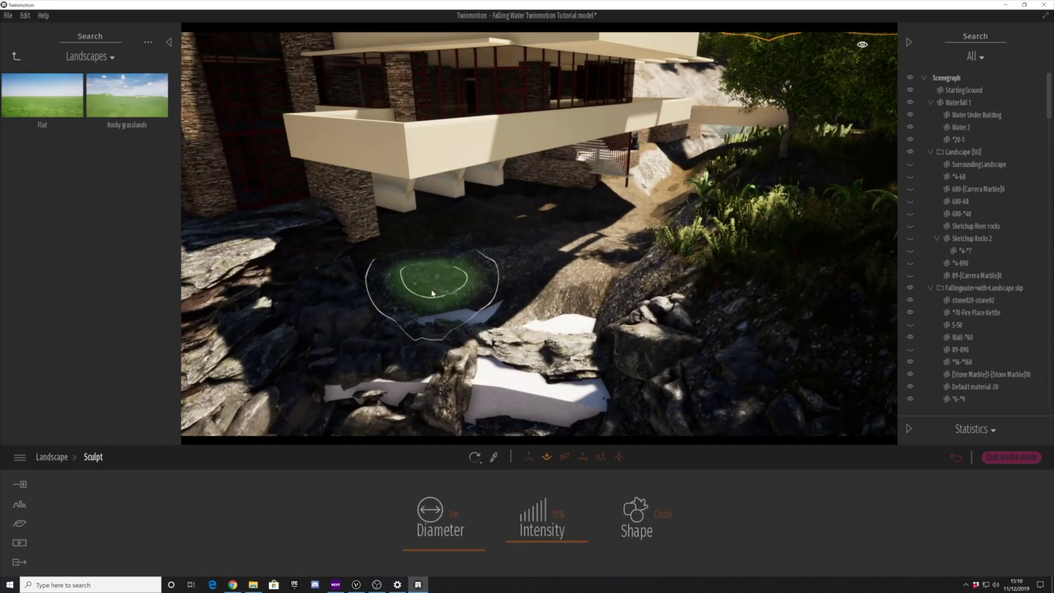
pyautogui.moveTo(432, 292)
pyautogui.mouseDown()
pyautogui.moveTo(521, 286)
pyautogui.moveTo(428, 291)
pyautogui.moveTo(398, 244)
pyautogui.moveTo(421, 233)
pyautogui.moveTo(482, 269)
pyautogui.moveTo(593, 269)
pyautogui.moveTo(505, 259)
pyautogui.moveTo(378, 295)
pyautogui.mouseUp()
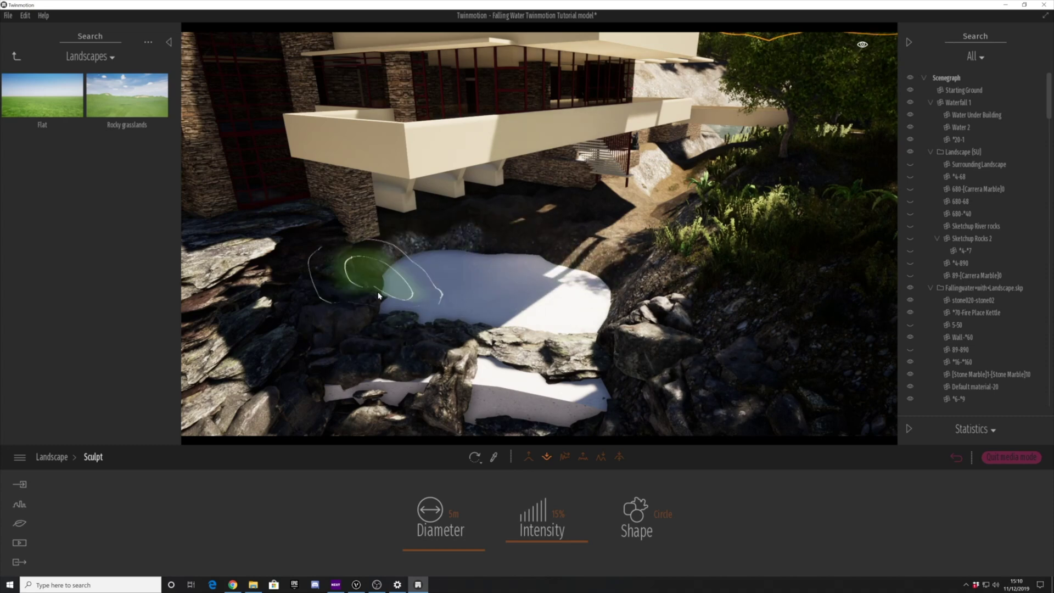
pyautogui.moveTo(563, 269)
pyautogui.keyDown('shift'); pyautogui.mouseDown(button='middle')
pyautogui.moveTo(579, 236)
pyautogui.moveTo(562, 296)
pyautogui.mouseUp(button='middle'); pyautogui.keyUp('shift')
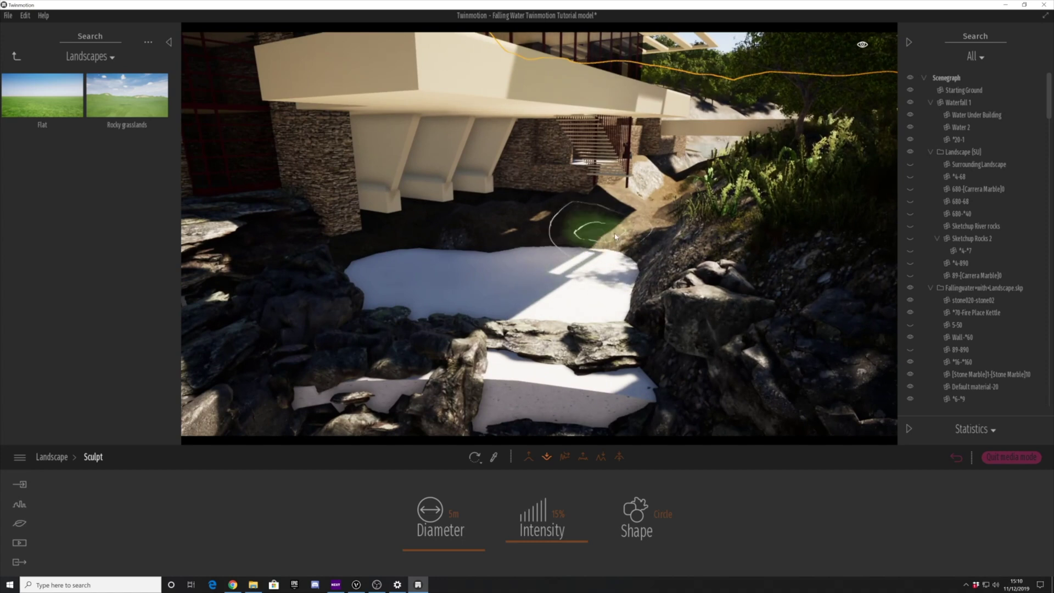
pyautogui.moveTo(592, 232)
pyautogui.mouseDown()
pyautogui.moveTo(494, 223)
pyautogui.moveTo(482, 236)
pyautogui.moveTo(400, 223)
pyautogui.moveTo(445, 222)
pyautogui.moveTo(488, 192)
pyautogui.moveTo(551, 215)
pyautogui.mouseUp()
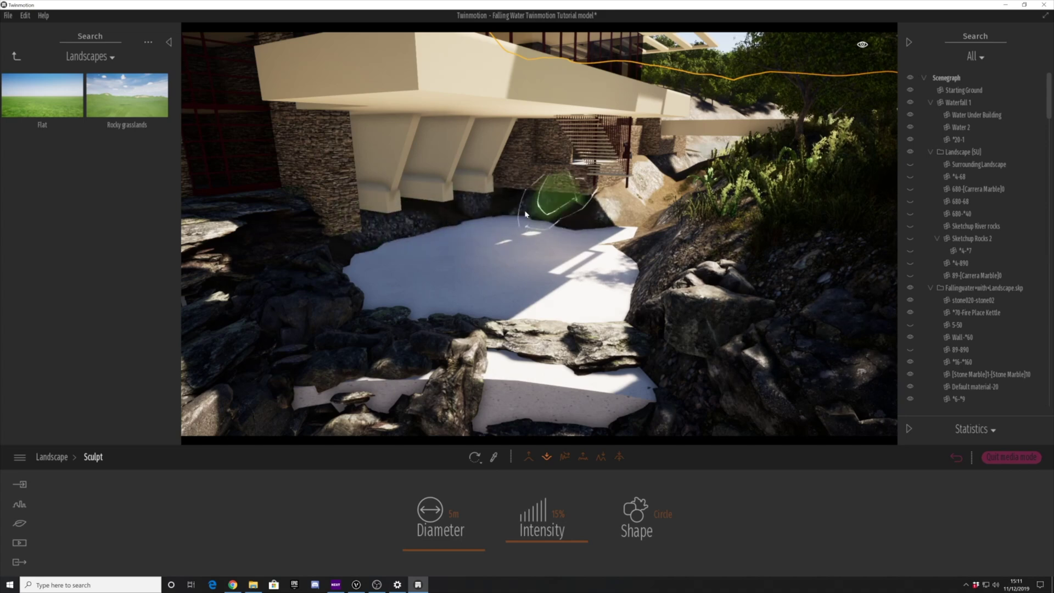
# Trim the planted riverbank beside the terraces by lowering its edge and raising the overcut stretch.
pyautogui.moveTo(609, 329)
pyautogui.keyDown('shift'); pyautogui.mouseDown(button='middle')
pyautogui.moveTo(626, 351)
pyautogui.moveTo(672, 299)
pyautogui.mouseUp(button='middle'); pyautogui.keyUp('shift')
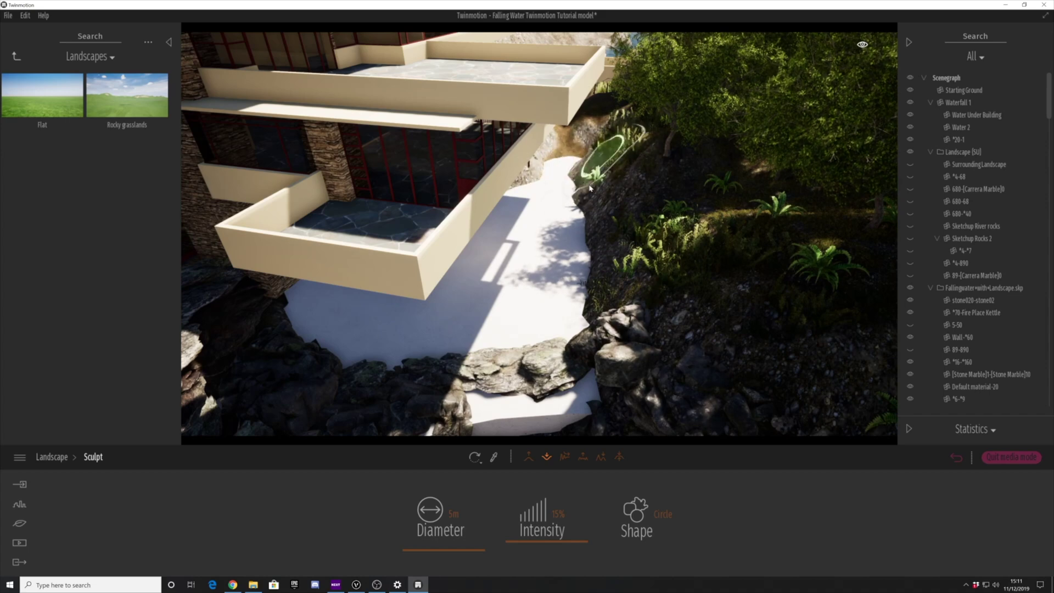
pyautogui.moveTo(589, 187)
pyautogui.mouseDown()
pyautogui.moveTo(601, 296)
pyautogui.moveTo(603, 214)
pyautogui.moveTo(561, 200)
pyautogui.mouseUp()
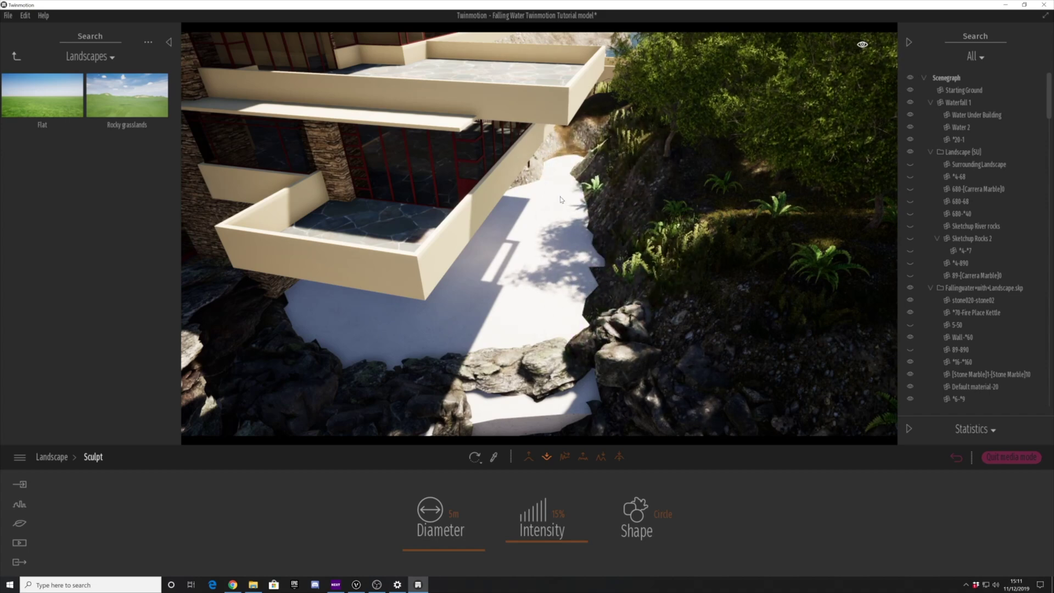
pyautogui.click(528, 456)
pyautogui.moveTo(590, 280); pyautogui.dragTo(568, 198)
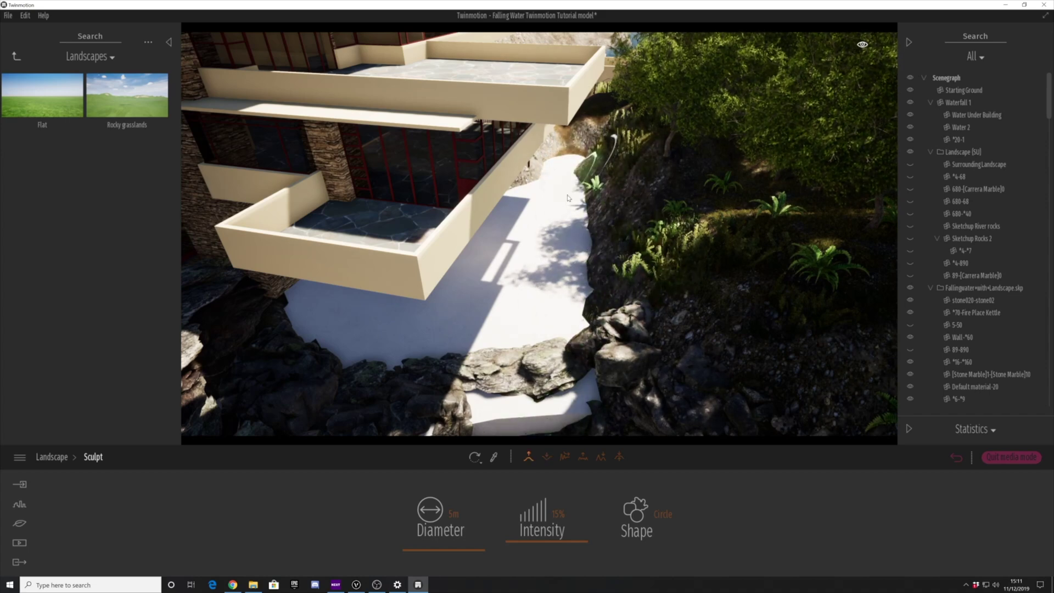
# Lower the riverbed terrain upstream from the stairs and under the bridge to extend the water channel.
pyautogui.press('w')
pyautogui.moveTo(609, 228)
pyautogui.mouseDown(button='right')
pyautogui.moveTo(565, 258)
pyautogui.moveTo(556, 240)
pyautogui.moveTo(559, 308)
pyautogui.mouseUp(button='right')
pyautogui.press('q')
pyautogui.click(546, 457)
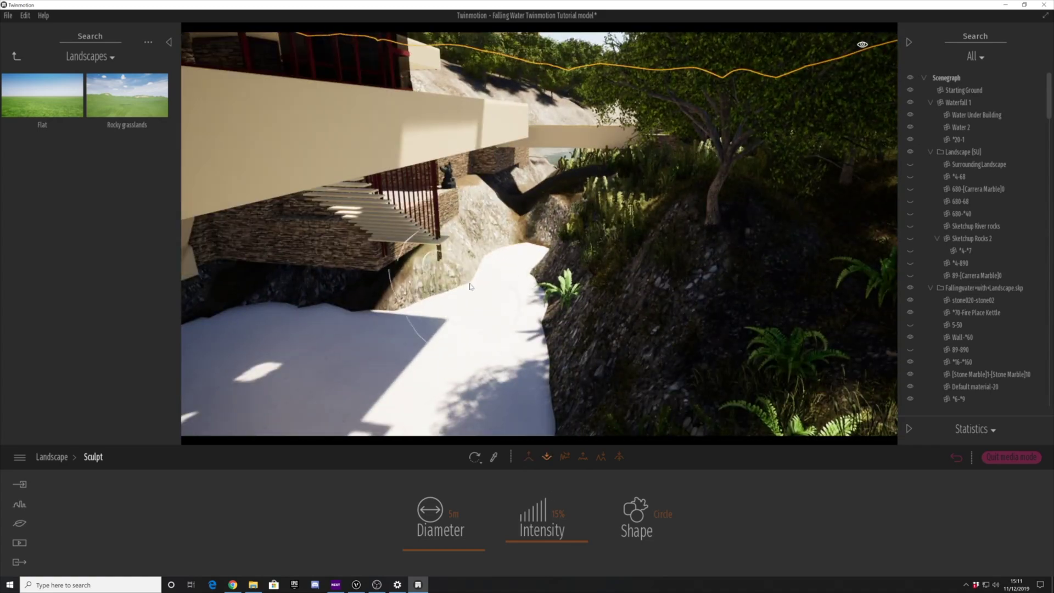
pyautogui.moveTo(470, 286)
pyautogui.mouseDown()
pyautogui.moveTo(461, 258)
pyautogui.moveTo(574, 192)
pyautogui.moveTo(539, 211)
pyautogui.mouseUp()
pyautogui.press('w')
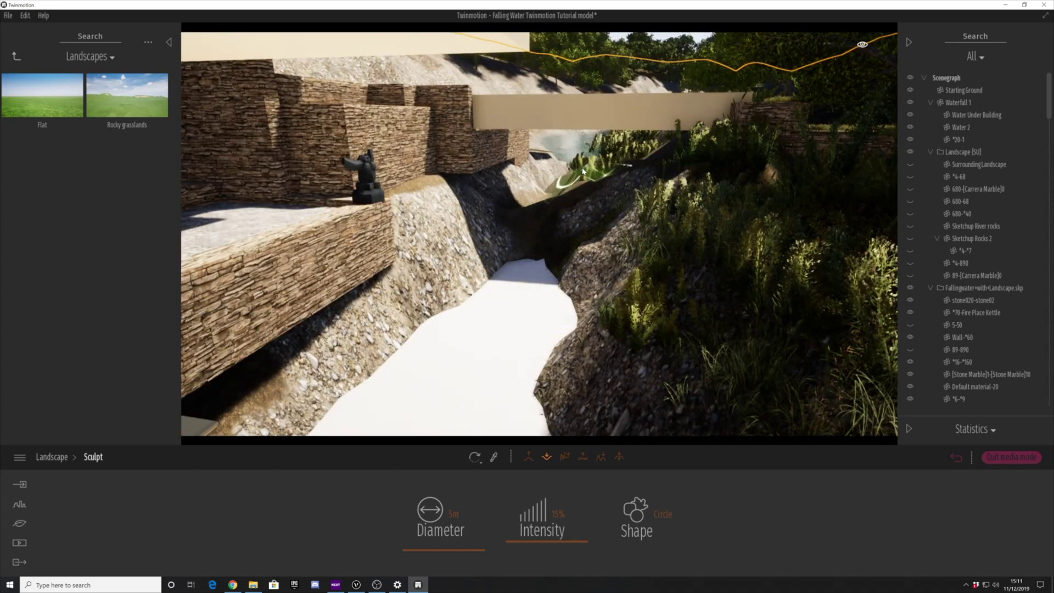
pyautogui.moveTo(583, 172)
pyautogui.mouseDown()
pyautogui.moveTo(546, 258)
pyautogui.moveTo(557, 285)
pyautogui.moveTo(579, 263)
pyautogui.moveTo(592, 346)
pyautogui.mouseUp()
pyautogui.press('w')
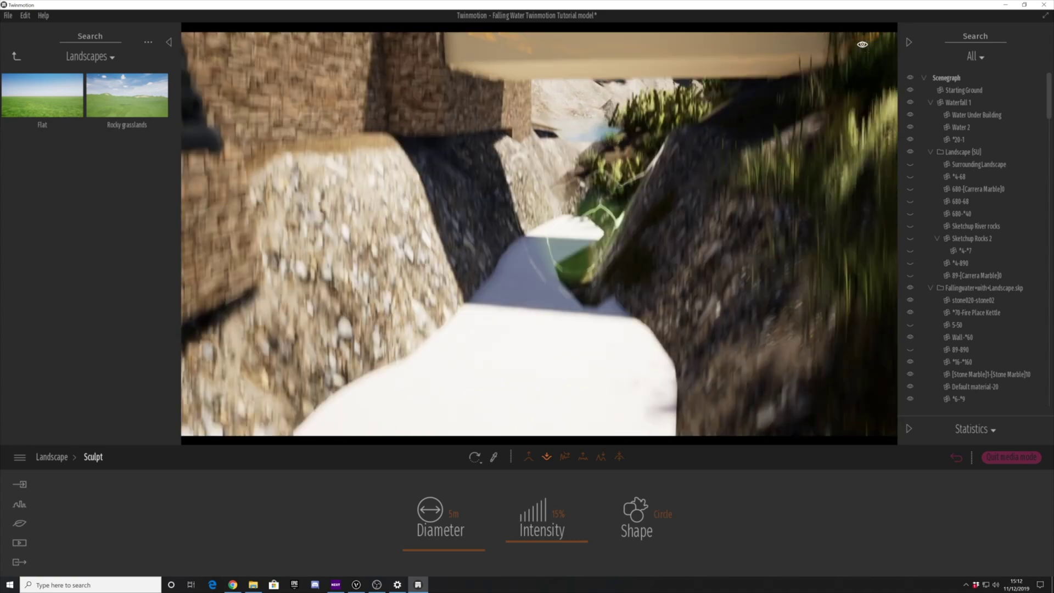
pyautogui.press('e')
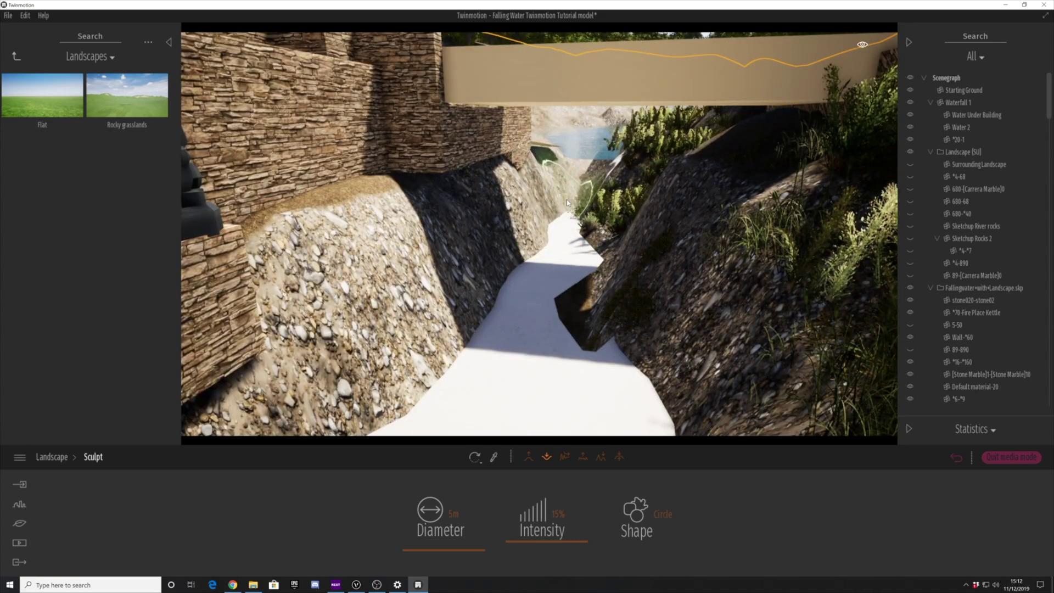
# Raise the hollow at the foot of the planted bank before the bridge and lower the excess terrain across the channel.
pyautogui.scroll(-3, 585, 377)
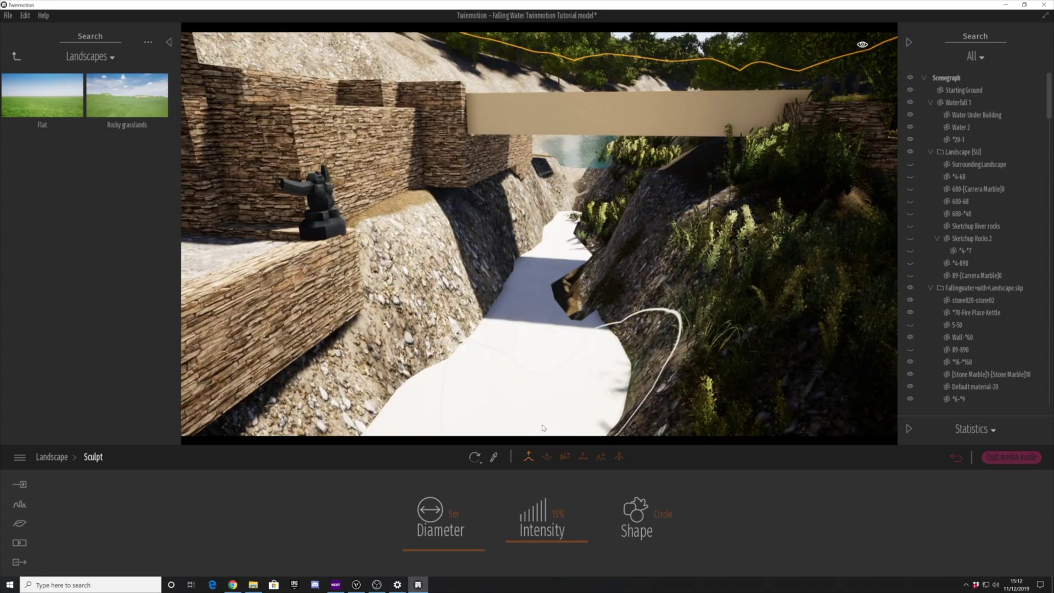
pyautogui.click(579, 301)
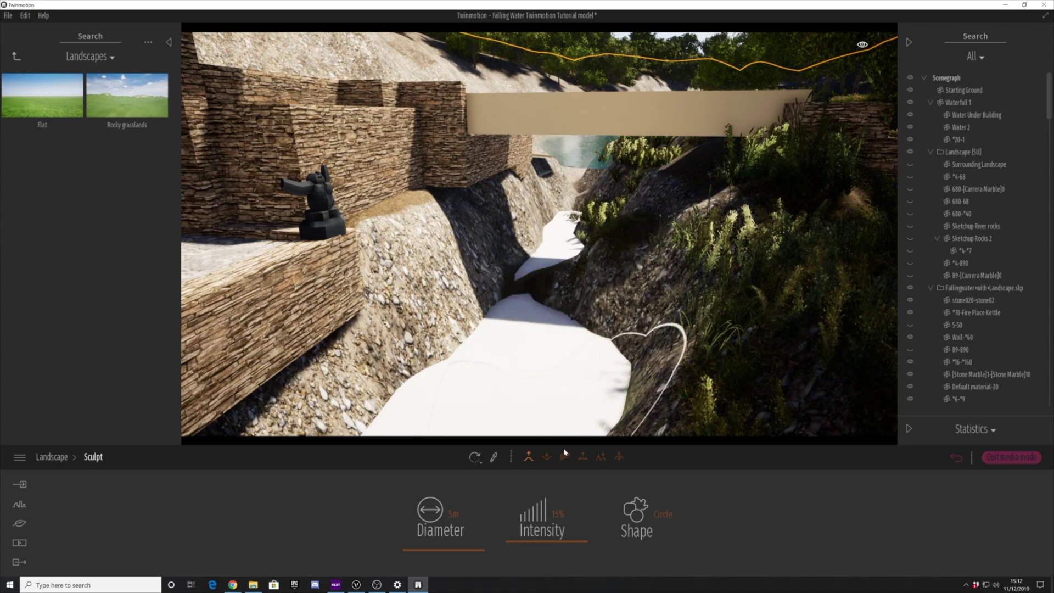
pyautogui.click(547, 456)
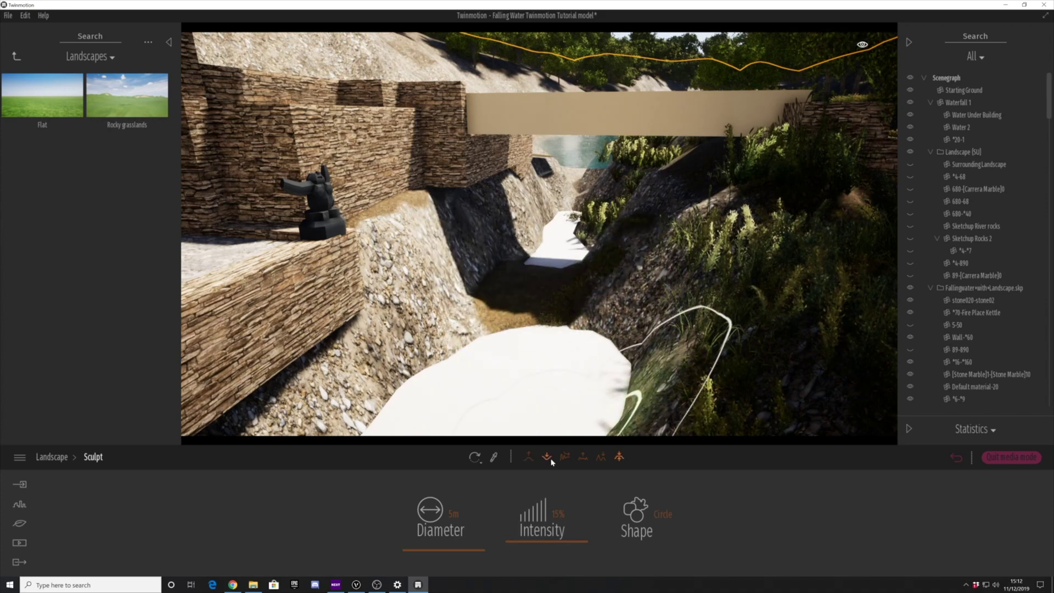
pyautogui.moveTo(540, 299)
pyautogui.mouseDown(button='right')
pyautogui.moveTo(647, 322)
pyautogui.moveTo(733, 266)
pyautogui.moveTo(799, 324)
pyautogui.mouseUp(button='right')
pyautogui.click(529, 457)
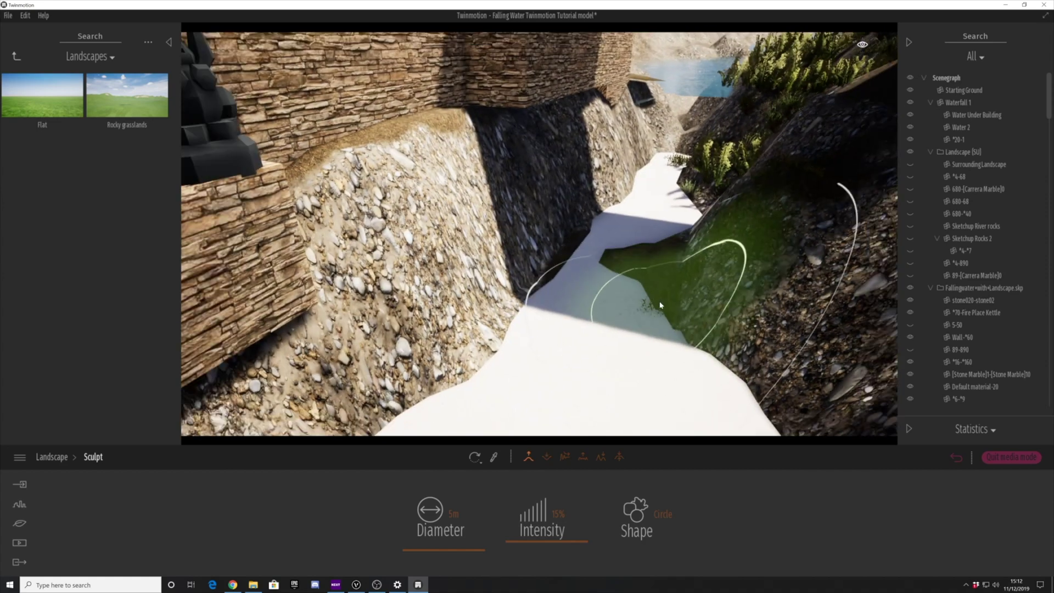
pyautogui.click(546, 454)
pyautogui.scroll(-6, 589, 254)
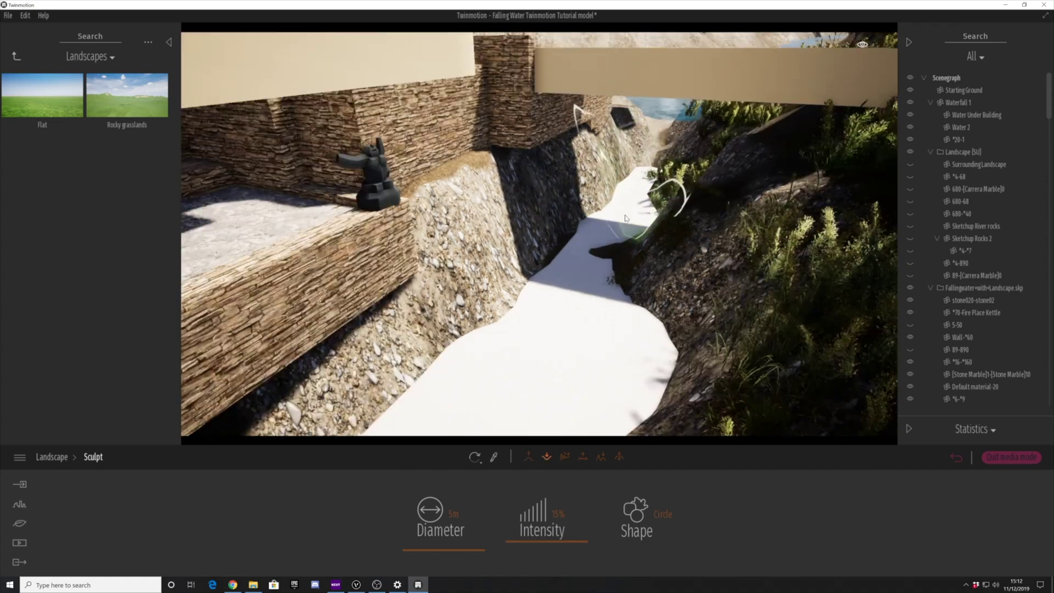
# Select Waterfall 1 with its water surfaces down to *20-1 and lower them together behind the ledge rocks.
pyautogui.scroll(-8, 575, 323)
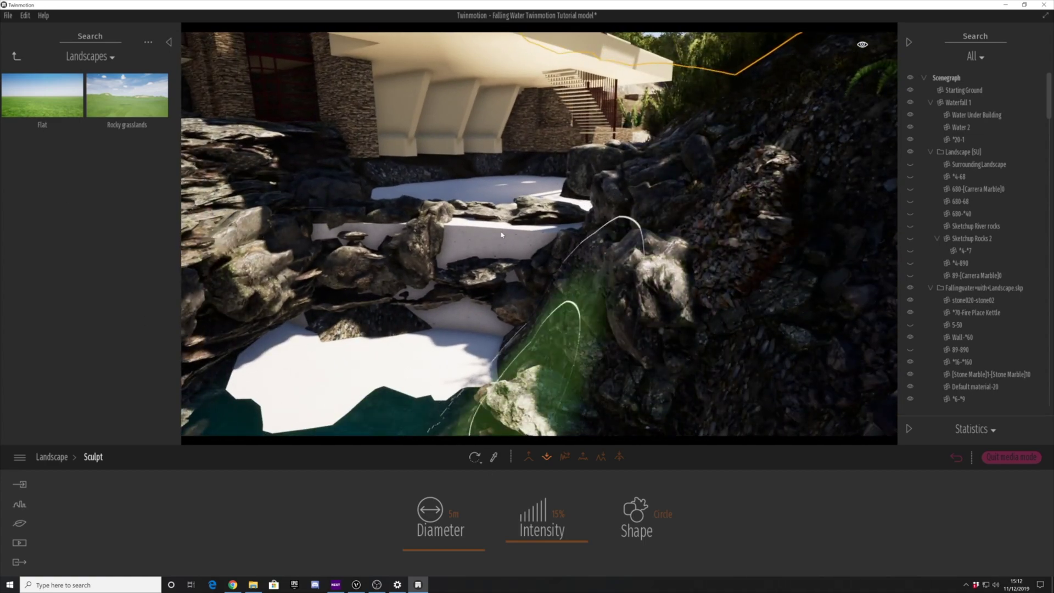
pyautogui.press('Escape')
pyautogui.click(959, 103)
pyautogui.keyDown('shift'); pyautogui.click(965, 141); pyautogui.keyUp('shift')
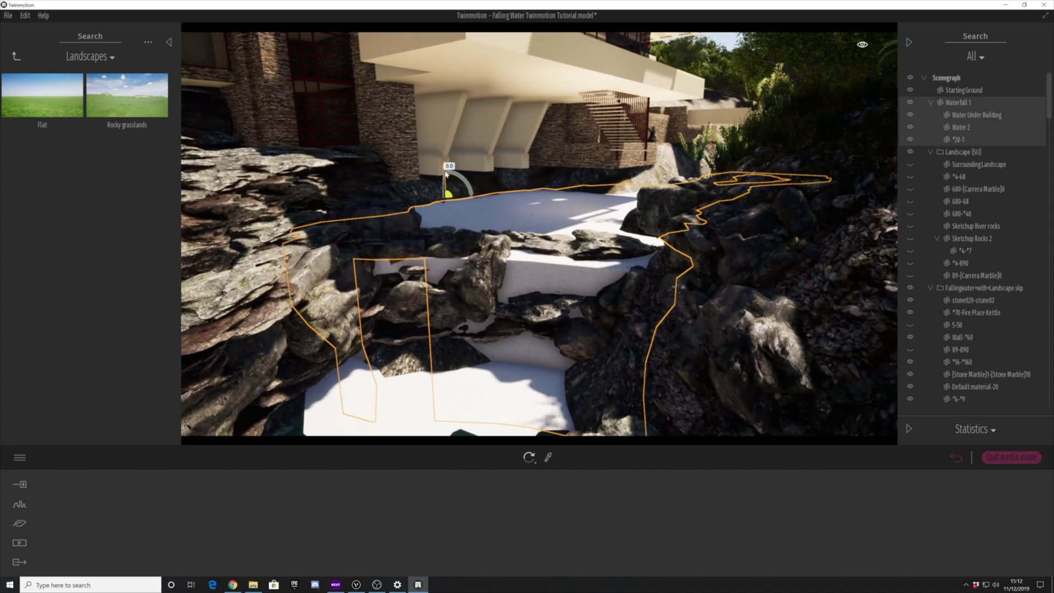
pyautogui.moveTo(446, 174); pyautogui.dragTo(447, 185)
pyautogui.keyDown('shift'); pyautogui.moveTo(447, 186); pyautogui.dragTo(528, 233, button='middle'); pyautogui.keyUp('shift')
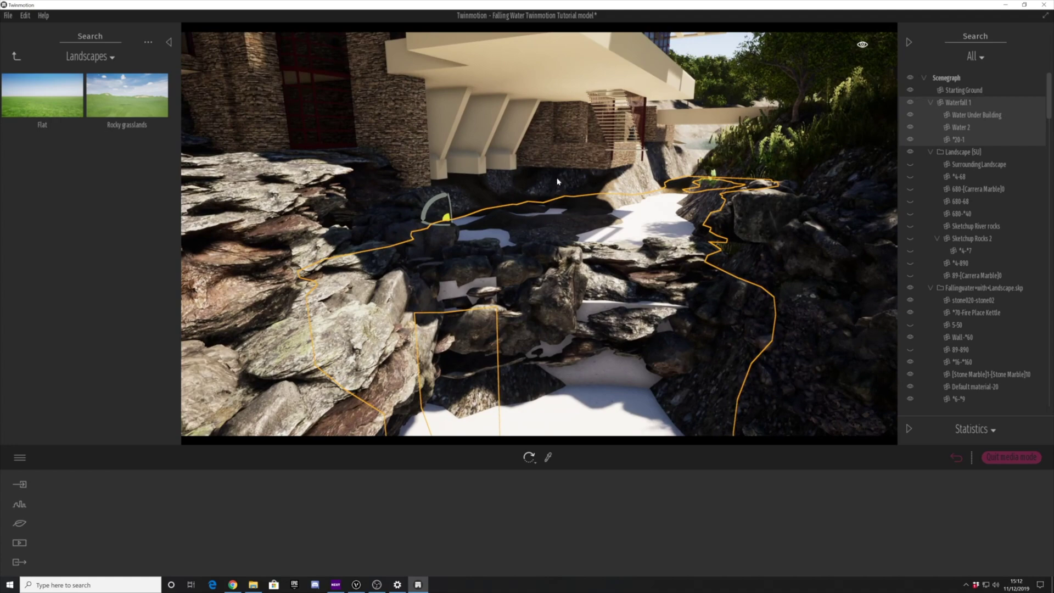
pyautogui.moveTo(450, 192); pyautogui.dragTo(446, 200)
pyautogui.scroll(-3, 445, 201)
pyautogui.moveTo(446, 201)
pyautogui.mouseDown(button='right')
pyautogui.moveTo(461, 242)
pyautogui.moveTo(463, 209)
pyautogui.mouseUp(button='right')
# Shift the layered slab on the upper ledge and lower the neighbouring rocks along the lip of the falls.
pyautogui.click(532, 248)
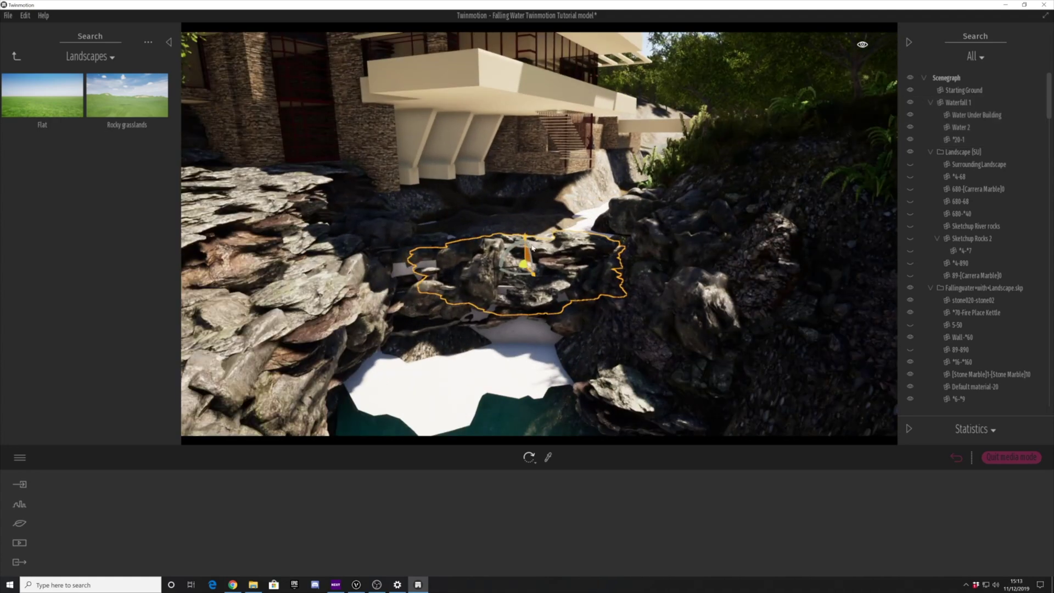
pyautogui.moveTo(533, 248); pyautogui.dragTo(475, 276)
pyautogui.scroll(1, 465, 242)
pyautogui.moveTo(434, 245); pyautogui.dragTo(458, 279)
pyautogui.keyDown('shift'); pyautogui.moveTo(459, 281); pyautogui.dragTo(461, 305, button='middle'); pyautogui.keyUp('shift')
pyautogui.click(546, 272)
pyautogui.moveTo(547, 259); pyautogui.dragTo(549, 284)
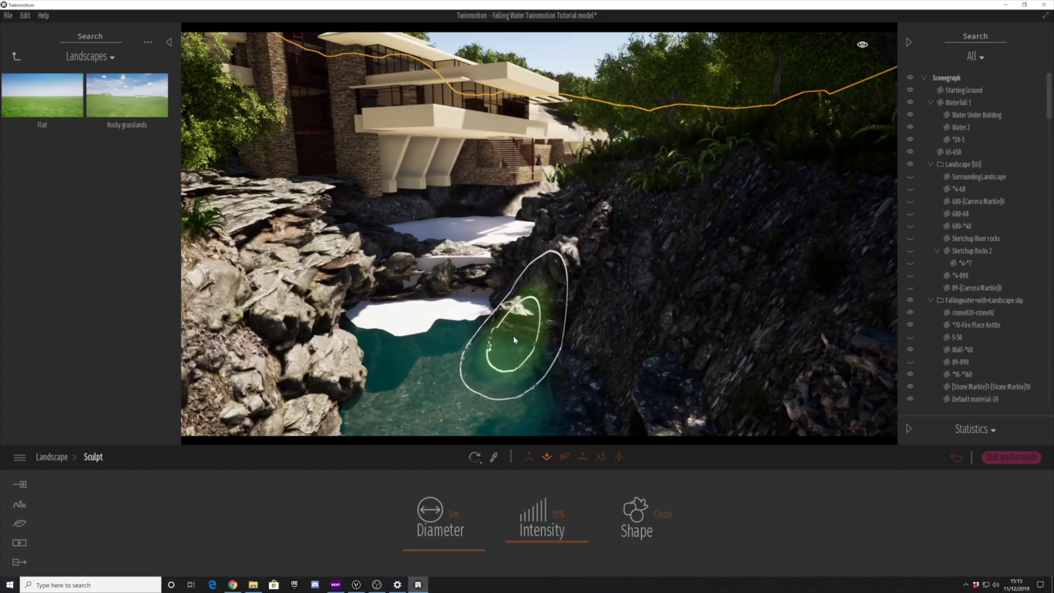
# Apply the Pool 01 water material to the white water surface at the foot of the lower ledge rocks.
pyautogui.click(17, 59)
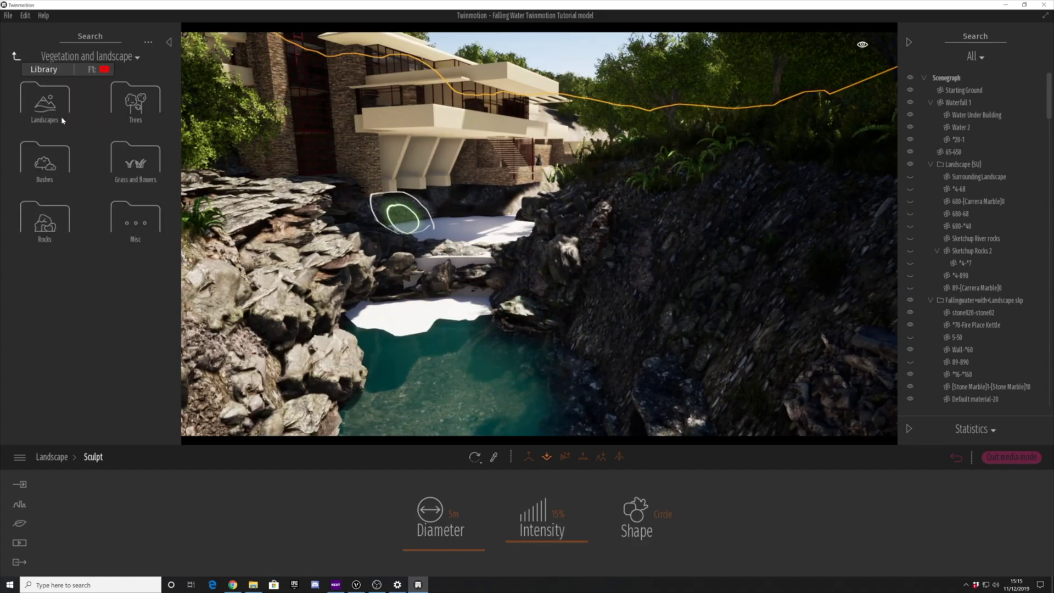
pyautogui.click(21, 61)
pyautogui.click(44, 102)
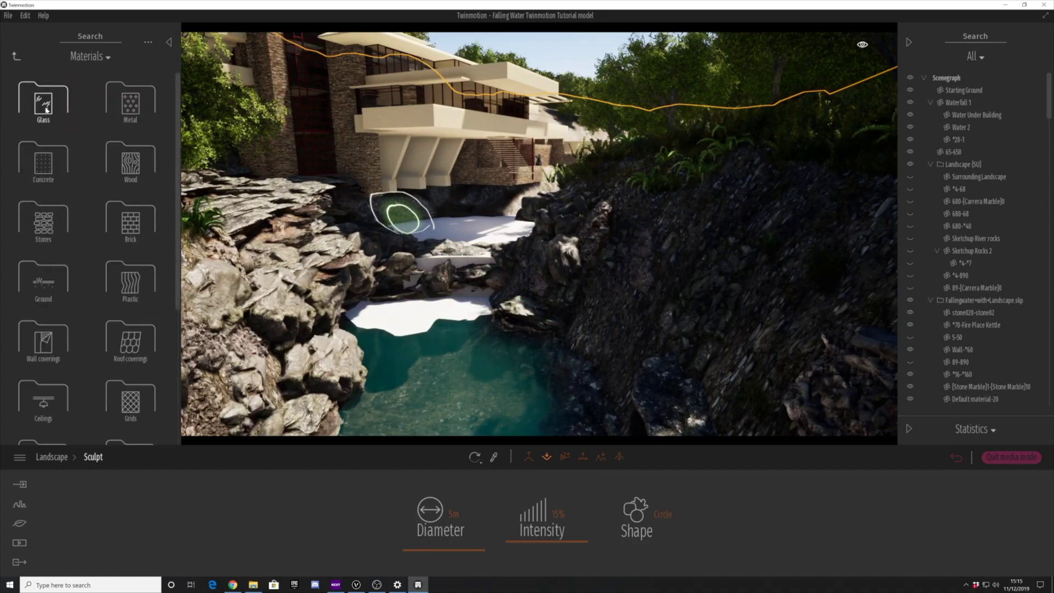
pyautogui.scroll(-5, 63, 319)
pyautogui.click(130, 357)
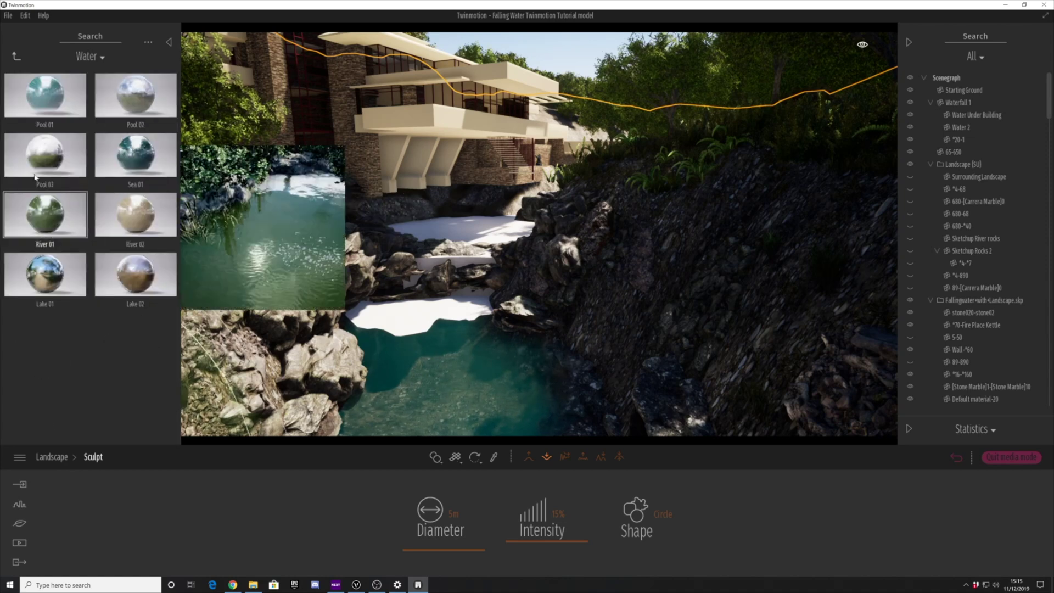
pyautogui.moveTo(45, 95); pyautogui.dragTo(479, 290)
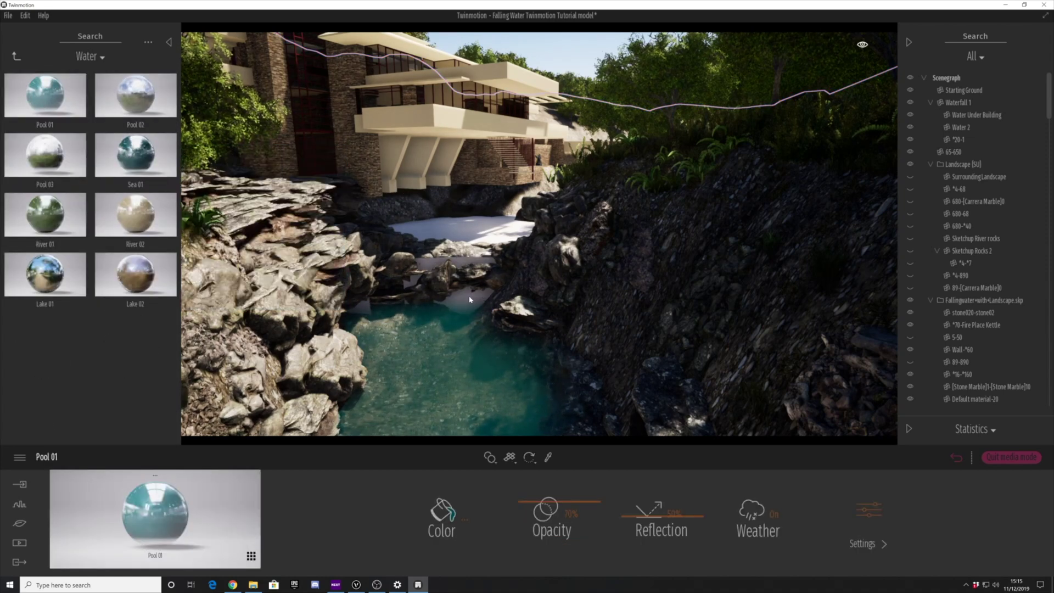
# Apply Pool 01 to the white water surfaces between the ledge rocks and upstream under the house.
pyautogui.moveTo(45, 102); pyautogui.dragTo(481, 261)
pyautogui.scroll(3, 482, 262)
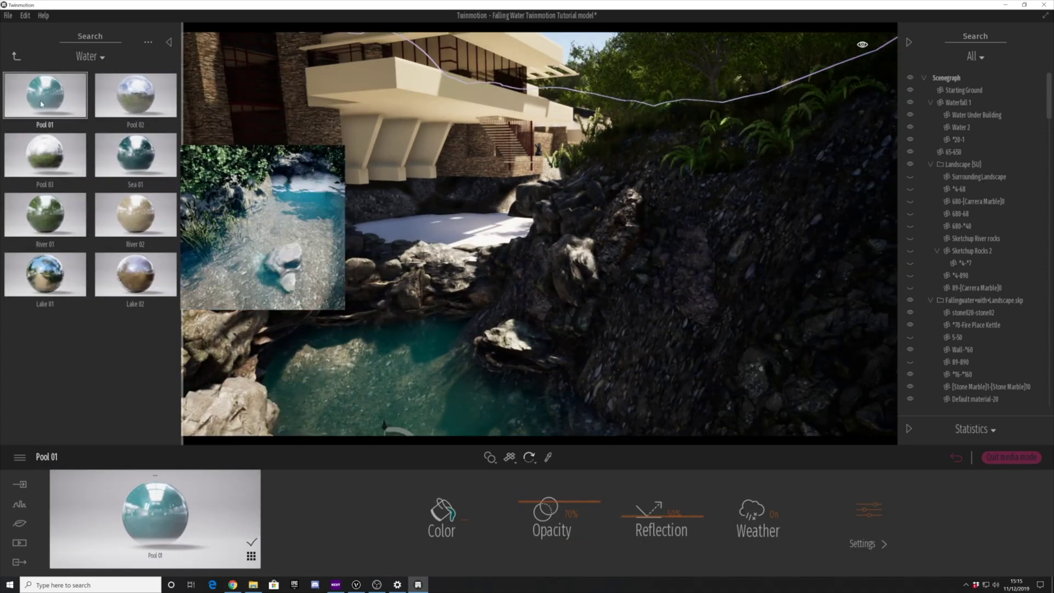
pyautogui.moveTo(40, 104); pyautogui.dragTo(458, 238)
pyautogui.scroll(-1, 456, 239)
# Examine the ledge rocks, the water channel under the house and the planted bank opposite.
pyautogui.moveTo(447, 242)
pyautogui.keyDown('shift'); pyautogui.mouseDown(button='middle')
pyautogui.moveTo(432, 343)
pyautogui.moveTo(442, 253)
pyautogui.moveTo(423, 264)
pyautogui.moveTo(409, 324)
pyautogui.moveTo(418, 285)
pyautogui.moveTo(446, 268)
pyautogui.moveTo(372, 307)
pyautogui.moveTo(437, 198)
pyautogui.moveTo(427, 213)
pyautogui.moveTo(445, 230)
pyautogui.moveTo(470, 301)
pyautogui.moveTo(456, 233)
pyautogui.moveTo(494, 330)
pyautogui.moveTo(456, 234)
pyautogui.mouseUp(button='middle'); pyautogui.keyUp('shift')
pyautogui.click(446, 269)
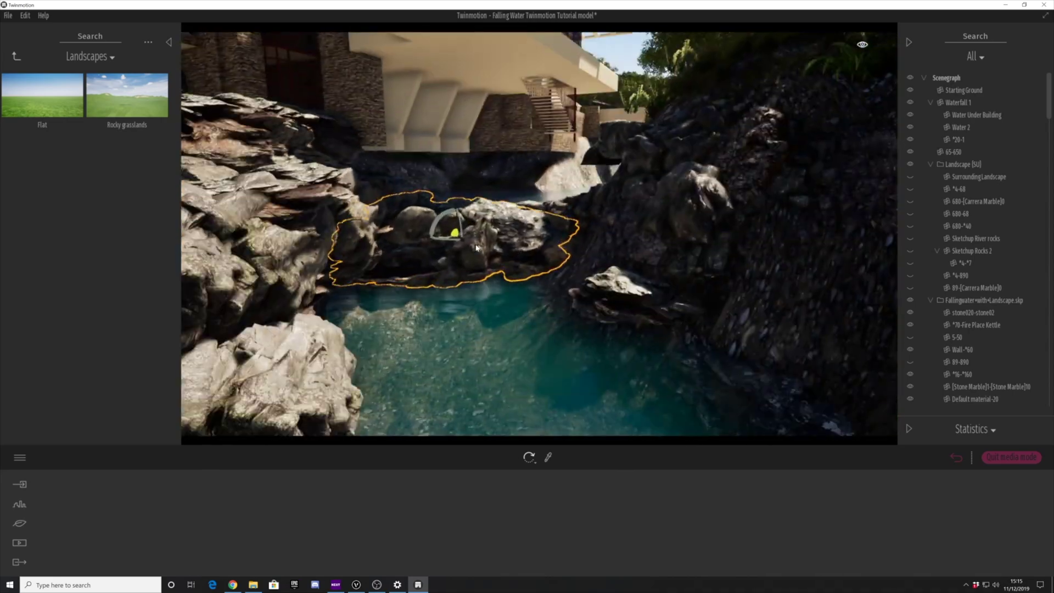
pyautogui.moveTo(455, 233); pyautogui.dragTo(458, 186, button='right')
pyautogui.keyDown('shift'); pyautogui.moveTo(459, 187); pyautogui.dragTo(472, 253, button='middle'); pyautogui.keyUp('shift')
pyautogui.moveTo(544, 219); pyautogui.dragTo(544, 175, button='right')
pyautogui.scroll(5, 544, 175)
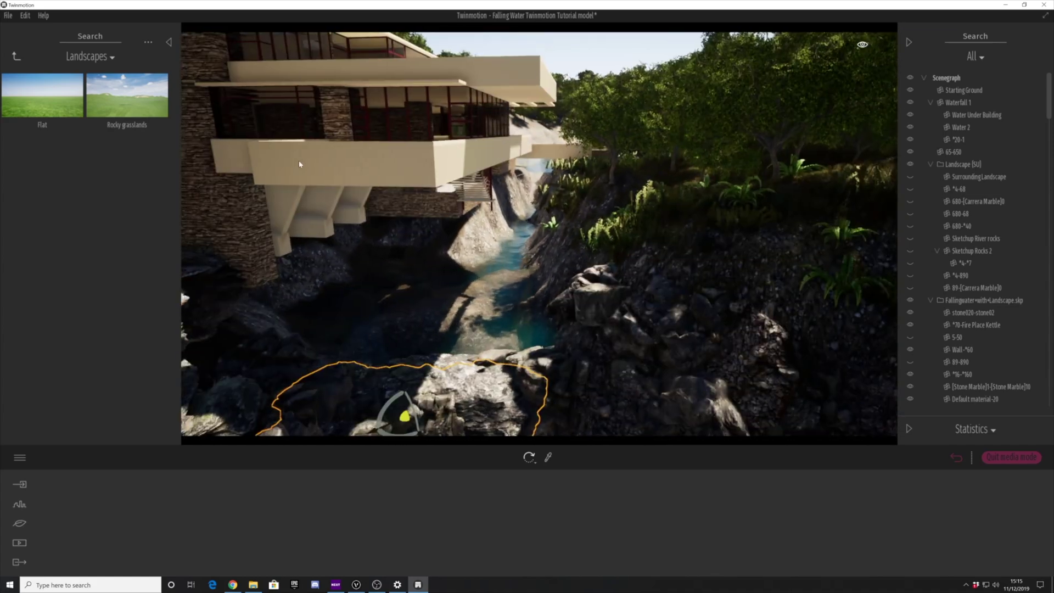
pyautogui.click(494, 516)
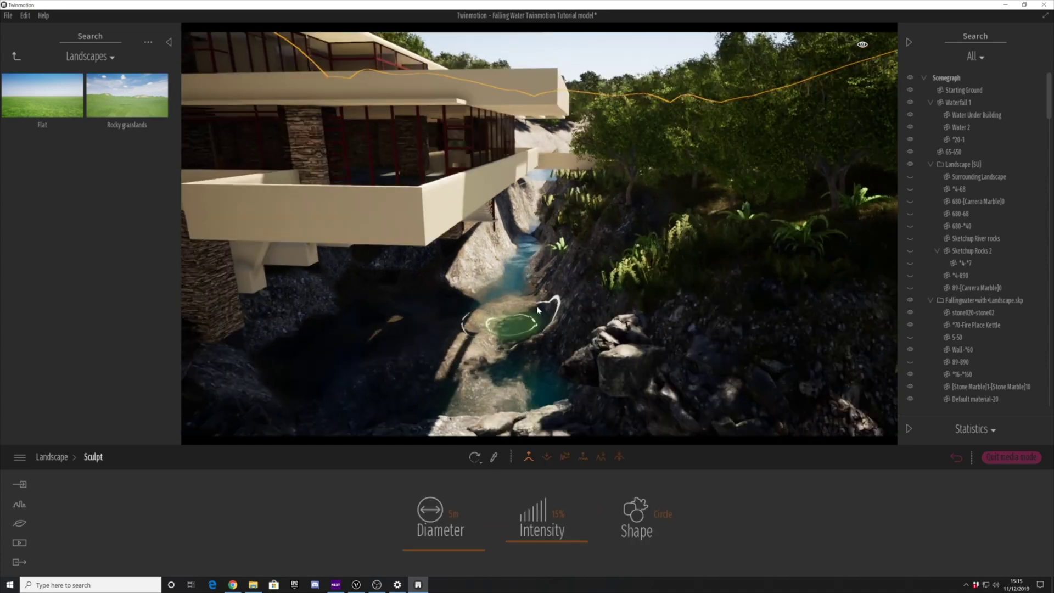
pyautogui.scroll(3, 534, 261)
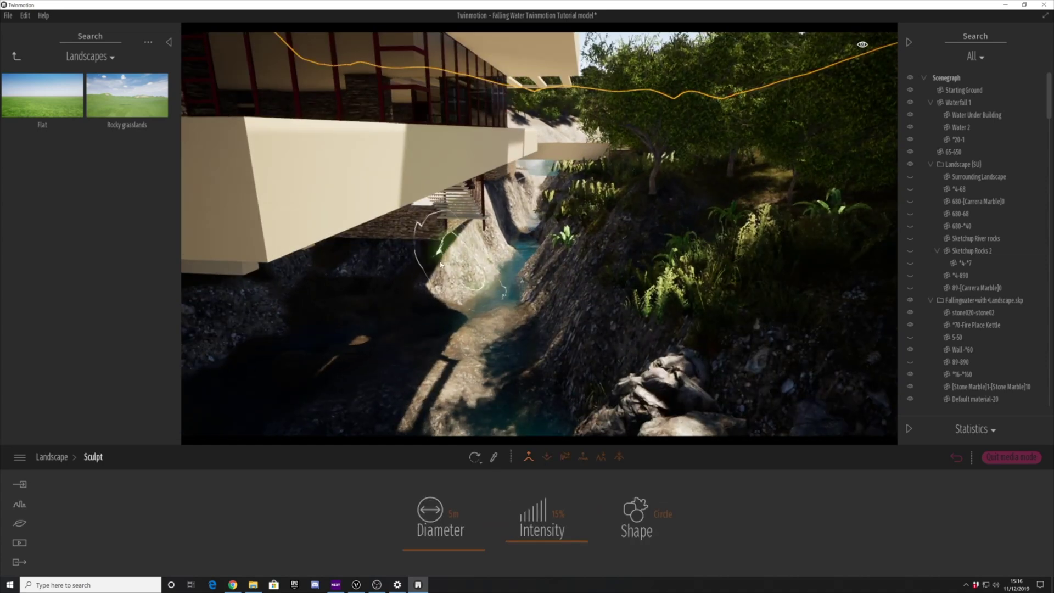
pyautogui.press('q')
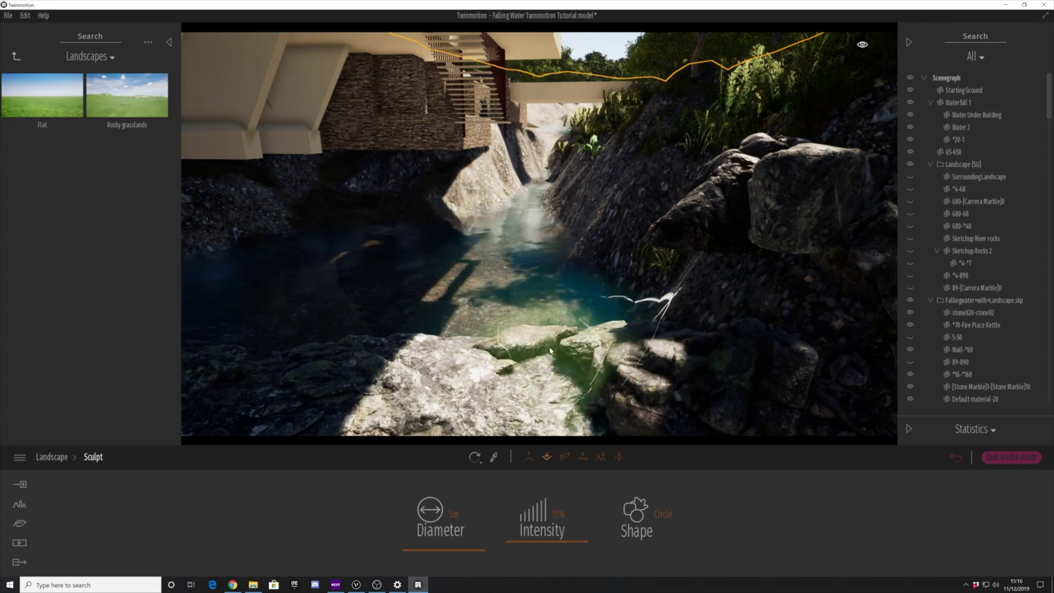
pyautogui.press('e')
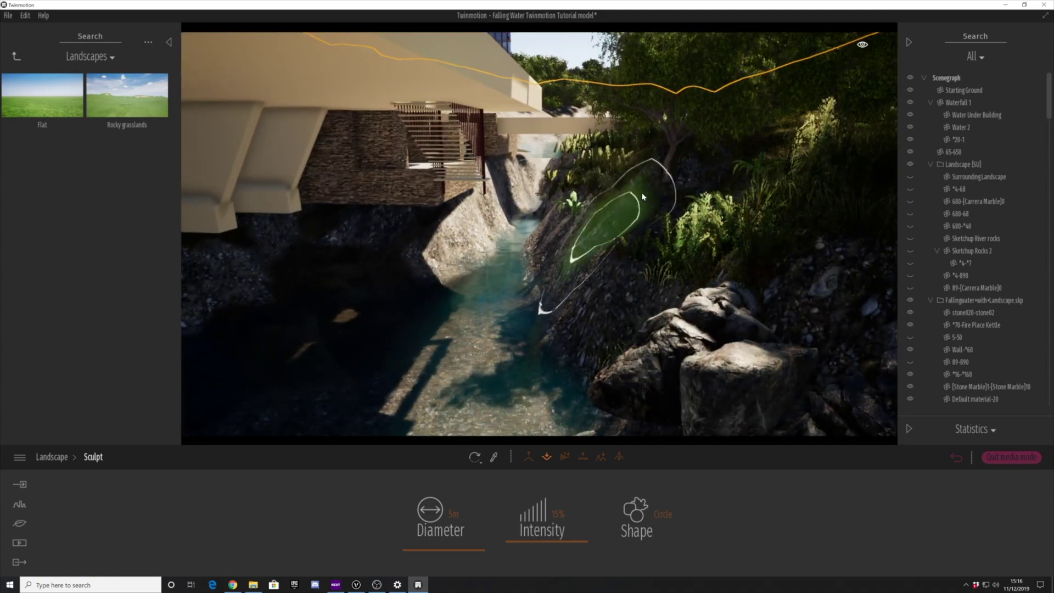
pyautogui.press('s')
pyautogui.press('s')
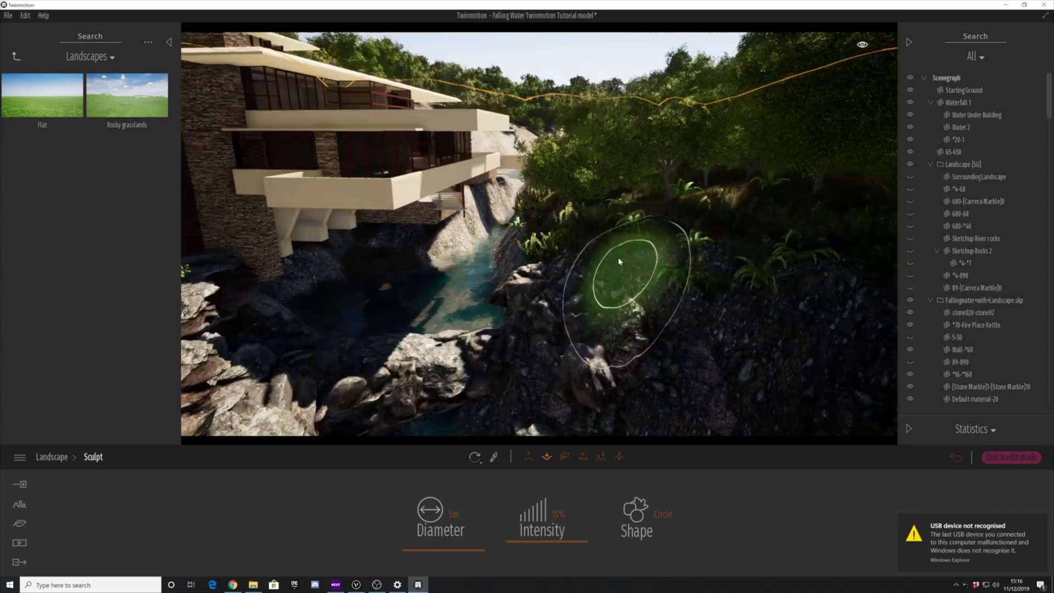
pyautogui.moveTo(619, 261); pyautogui.dragTo(554, 198, button='right')
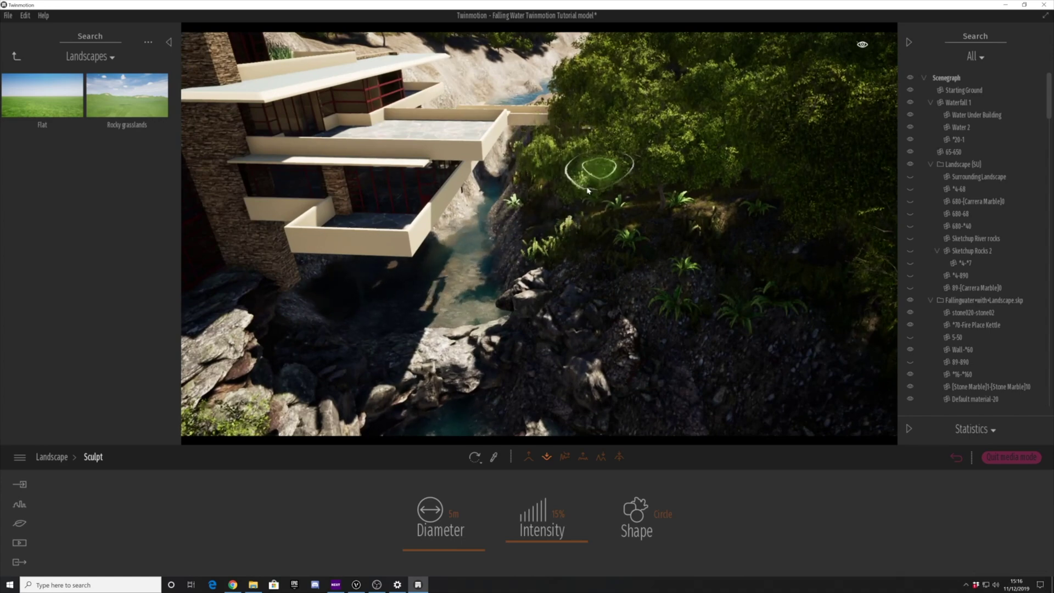
pyautogui.press('w')
pyautogui.moveTo(614, 291); pyautogui.dragTo(362, 277, button='right')
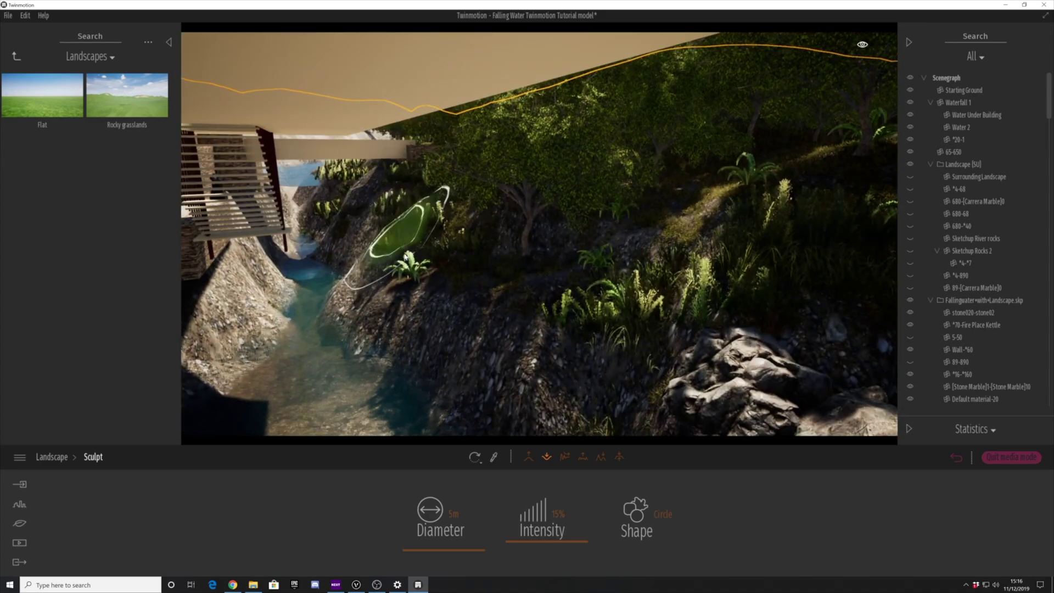
pyautogui.moveTo(577, 336); pyautogui.dragTo(658, 197, button='right')
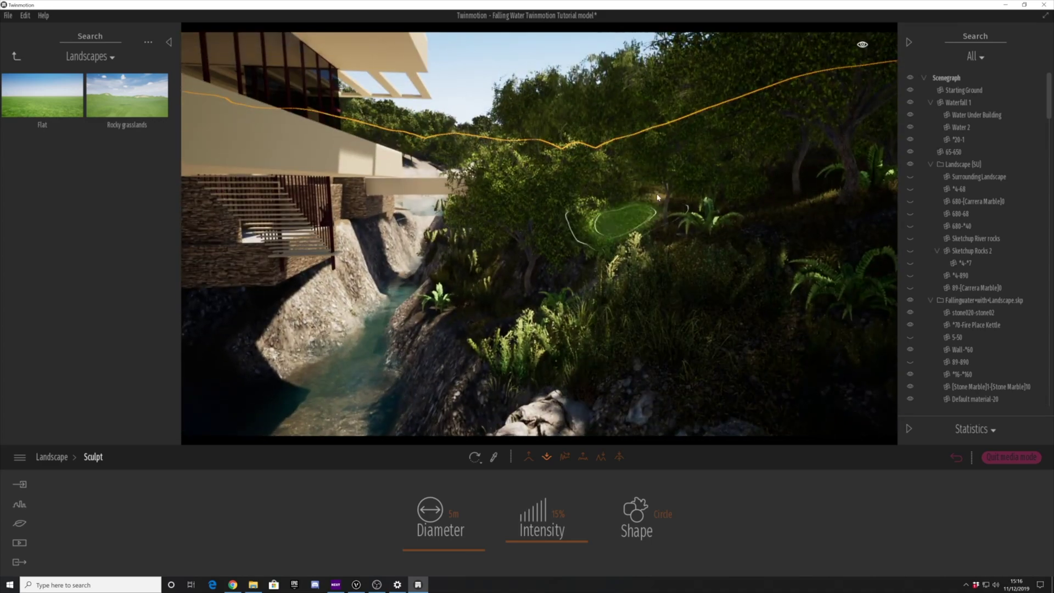
pyautogui.press('s')
pyautogui.moveTo(627, 288)
pyautogui.mouseDown(button='right')
pyautogui.moveTo(504, 366)
pyautogui.moveTo(541, 329)
pyautogui.moveTo(653, 275)
pyautogui.moveTo(487, 269)
pyautogui.moveTo(471, 308)
pyautogui.moveTo(491, 222)
pyautogui.mouseUp(button='right')
pyautogui.press('w')
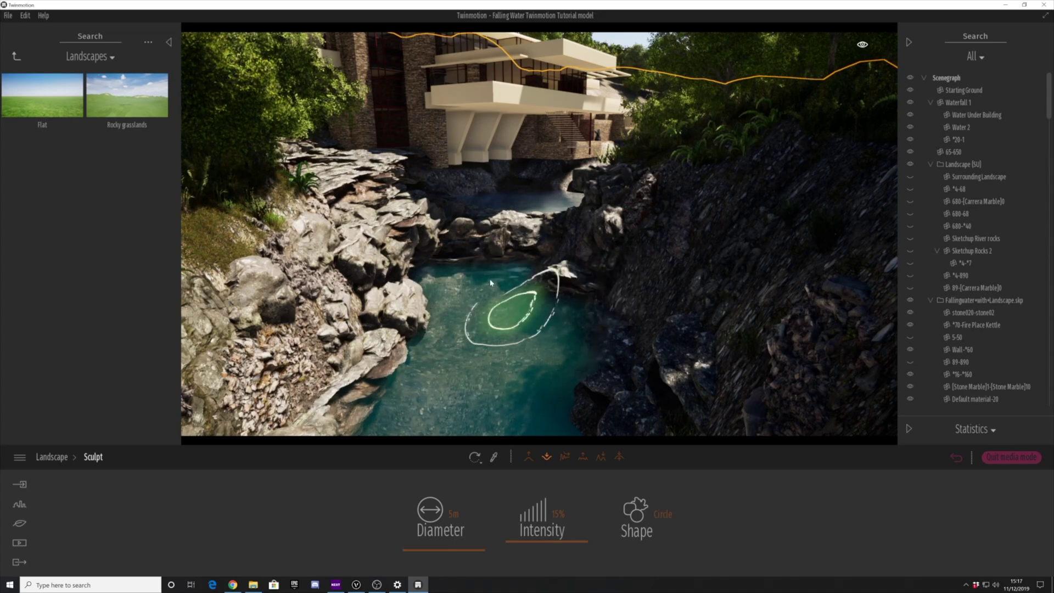
# Place the layered Rock 5 as a wide ledge beneath the hanging stairs, above the river channel.
pyautogui.moveTo(43, 214); pyautogui.dragTo(596, 225)
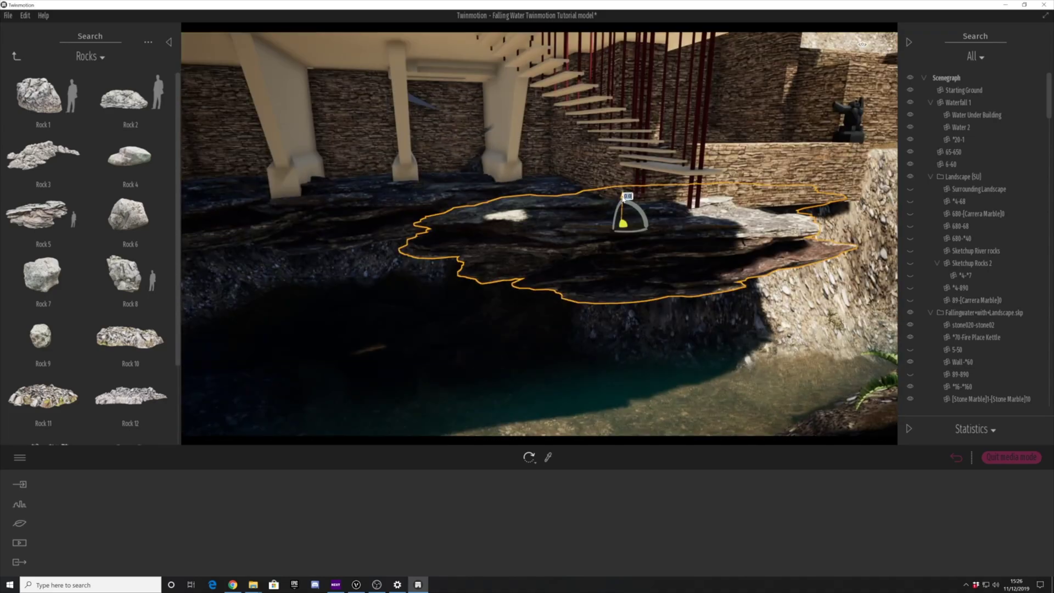
pyautogui.keyDown('shift'); pyautogui.moveTo(624, 199); pyautogui.dragTo(708, 233, button='middle'); pyautogui.keyUp('shift')
pyautogui.scroll(3, 487, 205)
pyautogui.keyDown('shift'); pyautogui.moveTo(486, 205); pyautogui.dragTo(576, 211, button='middle'); pyautogui.keyUp('shift')
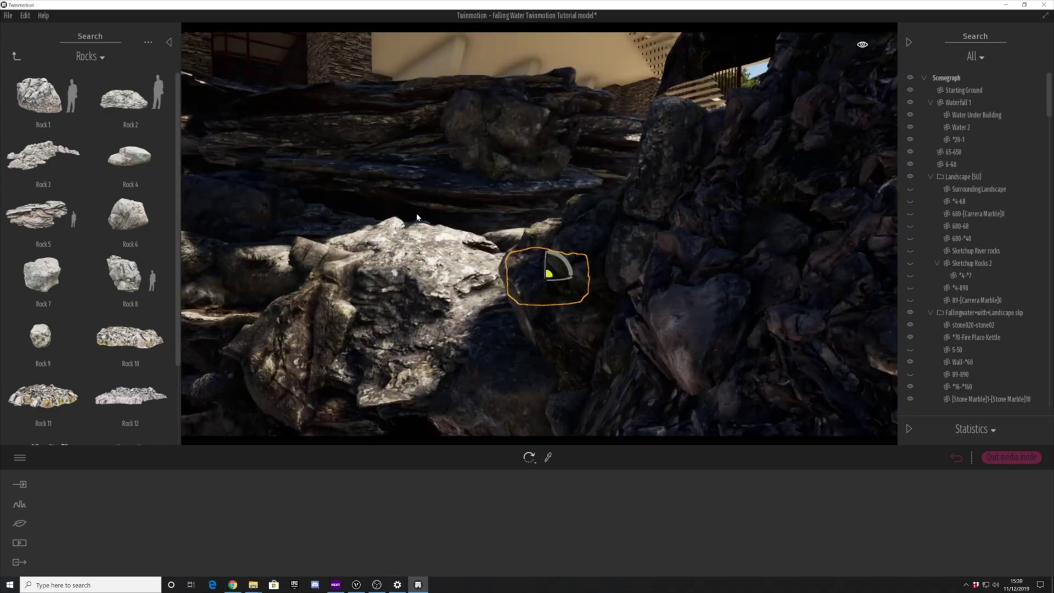
# Reposition the wide ledge rock at the lip of the lower falls.
pyautogui.scroll(-2, 125, 273)
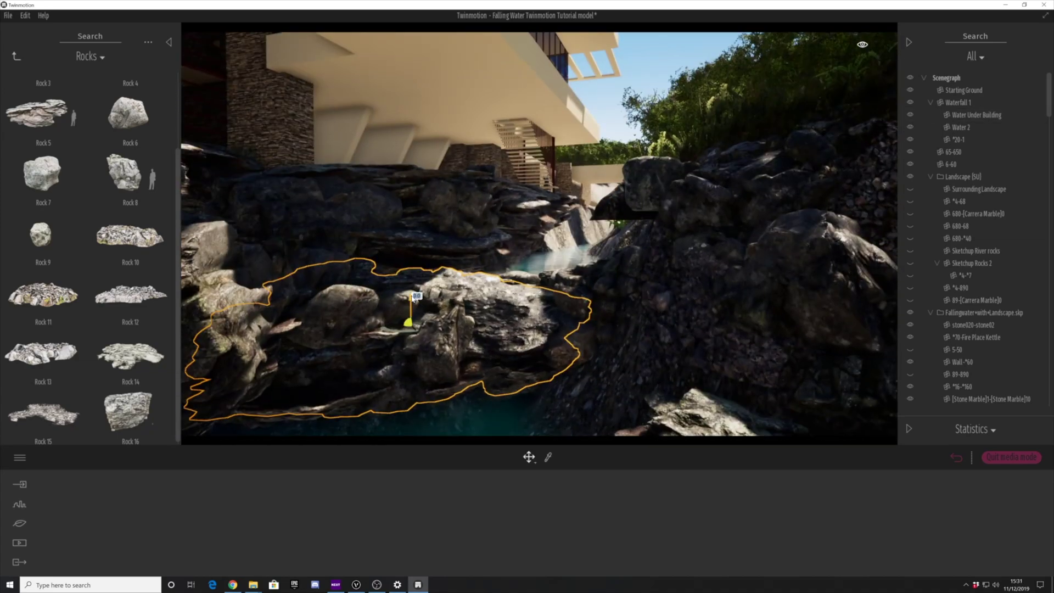
pyautogui.moveTo(411, 298); pyautogui.dragTo(493, 348)
pyautogui.scroll(2, 423, 296)
pyautogui.scroll(-4, 493, 348)
pyautogui.moveTo(494, 348); pyautogui.dragTo(379, 315, button='right')
pyautogui.scroll(5, 483, 301)
pyautogui.click(492, 315)
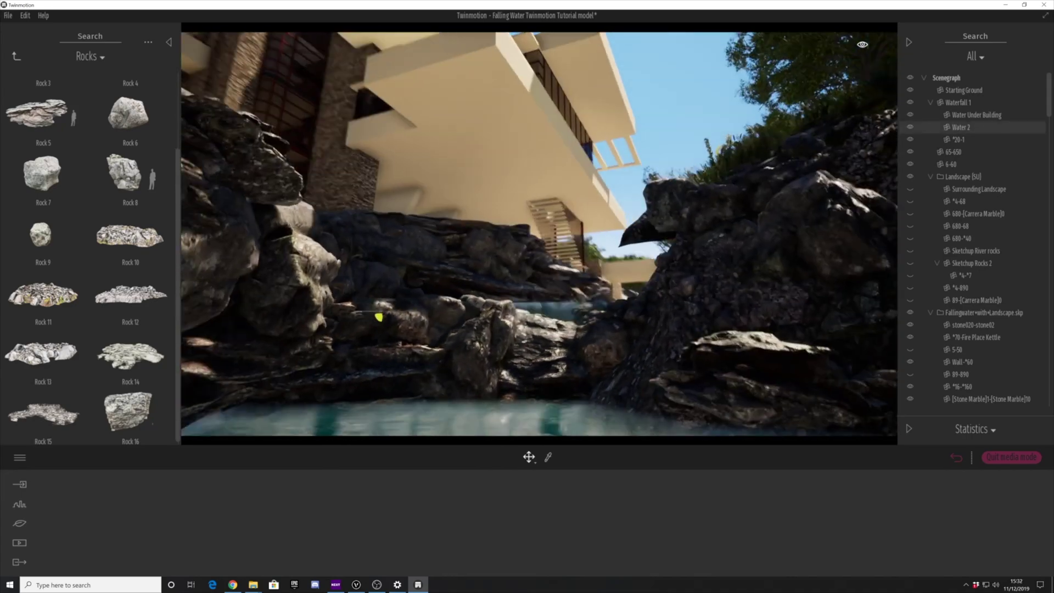
# Place Rock 6 at the opposite-bank end of the falls and duplicate it once as an instance.
pyautogui.moveTo(128, 113); pyautogui.dragTo(571, 307)
pyautogui.moveTo(570, 307); pyautogui.dragTo(568, 318, button='right')
pyautogui.keyDown('shift'); pyautogui.moveTo(568, 318); pyautogui.dragTo(571, 324); pyautogui.keyUp('shift')
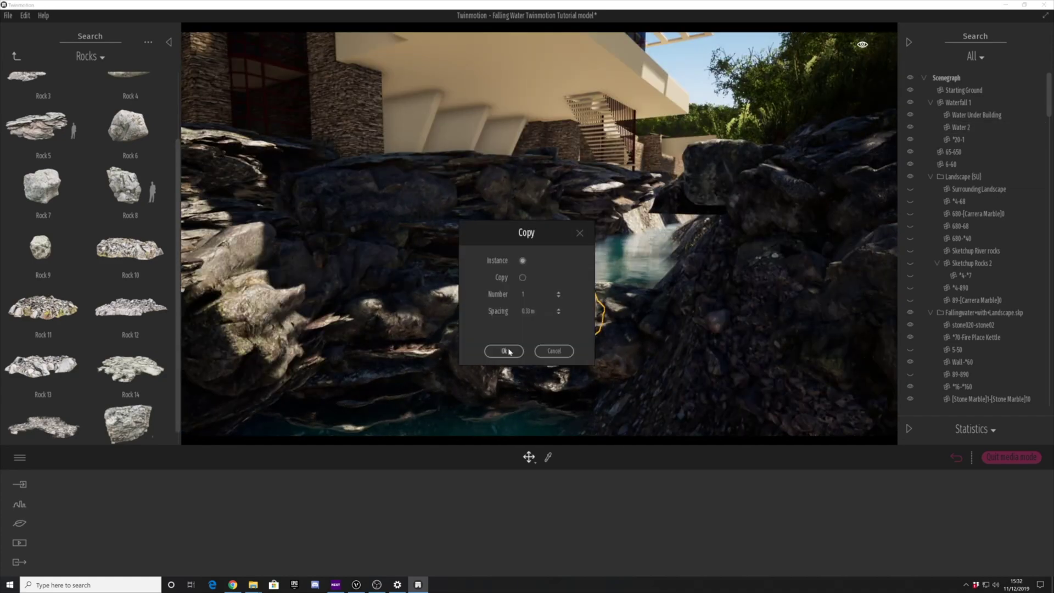
pyautogui.click(507, 350)
# Place Rock 7 among the ledge rocks at the falls and lower it into place.
pyautogui.scroll(1, 44, 219)
pyautogui.moveTo(42, 196); pyautogui.dragTo(522, 288)
pyautogui.moveTo(524, 275); pyautogui.dragTo(525, 302)
pyautogui.scroll(-5, 525, 302)
pyautogui.moveTo(525, 302); pyautogui.dragTo(472, 329, button='right')
# Check the layered rocks on the near bank of the pool by selecting individual stones.
pyautogui.click(440, 388)
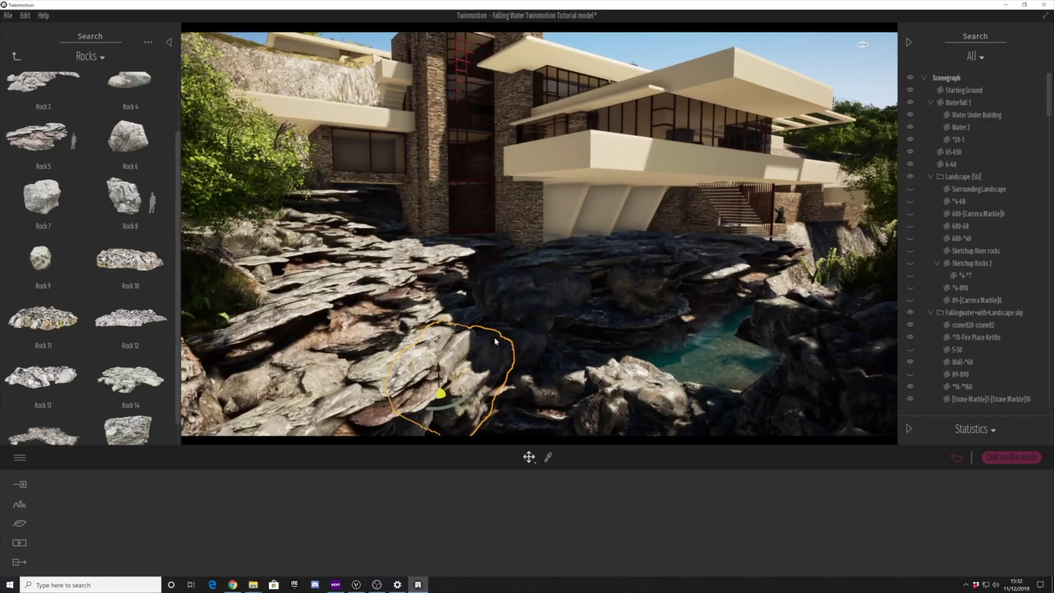
pyautogui.moveTo(440, 388); pyautogui.dragTo(444, 417, button='right')
pyautogui.scroll(4, 446, 330)
pyautogui.scroll(-4, 445, 268)
pyautogui.click(336, 401)
pyautogui.click(471, 288)
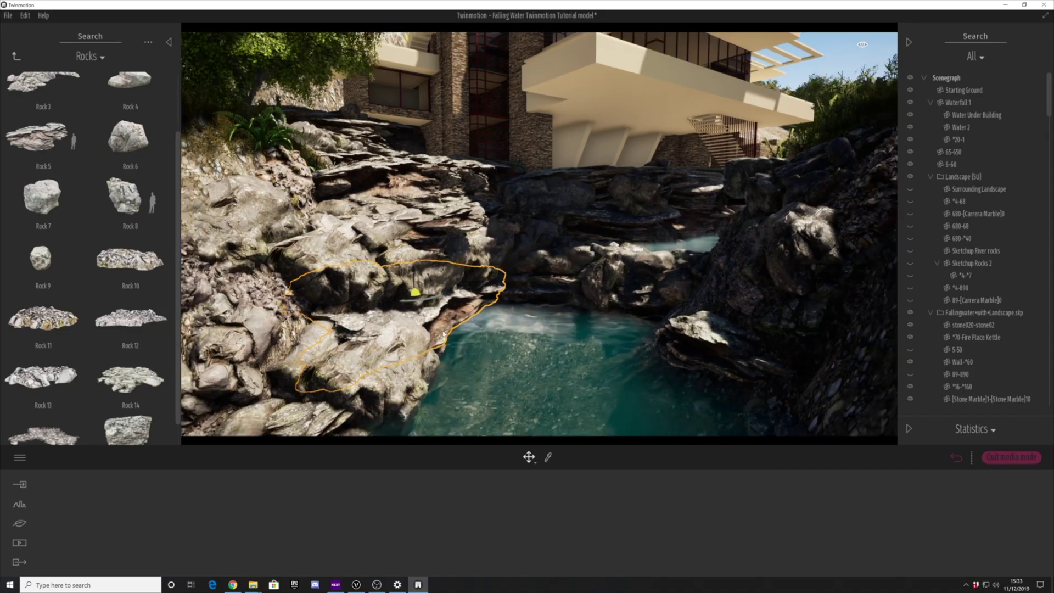
pyautogui.scroll(-8, 494, 274)
pyautogui.moveTo(522, 247); pyautogui.dragTo(611, 223, button='right')
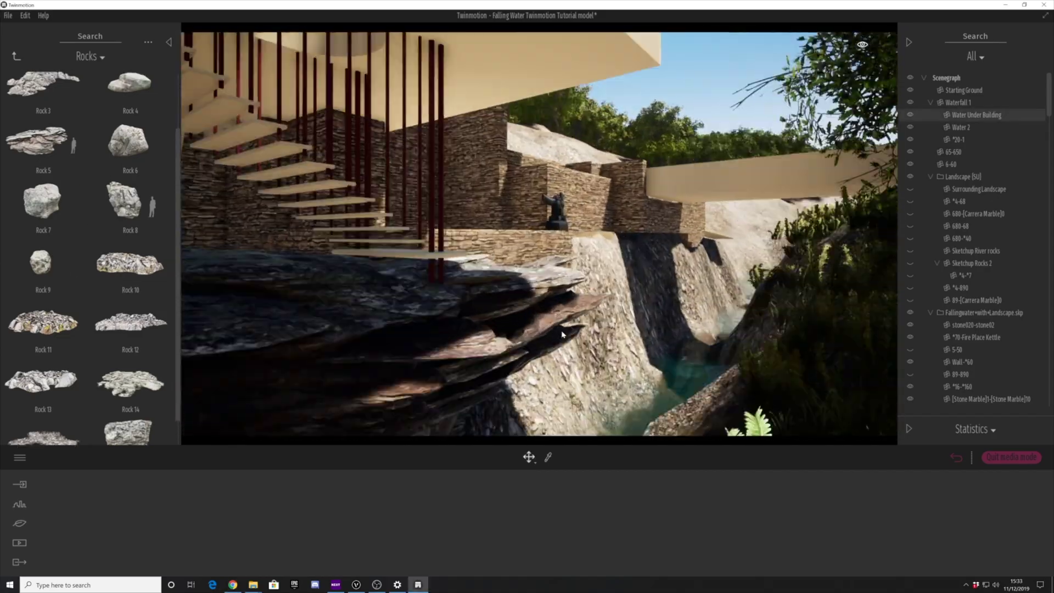
# Cover the bare gravel slope below the statue wall with Rock 11 clusters and add Rock 12 on the shaded cliff.
pyautogui.moveTo(561, 334); pyautogui.dragTo(527, 307, button='right')
pyautogui.scroll(-2, 55, 275)
pyautogui.moveTo(43, 292); pyautogui.dragTo(450, 340)
pyautogui.moveTo(43, 292); pyautogui.dragTo(553, 275)
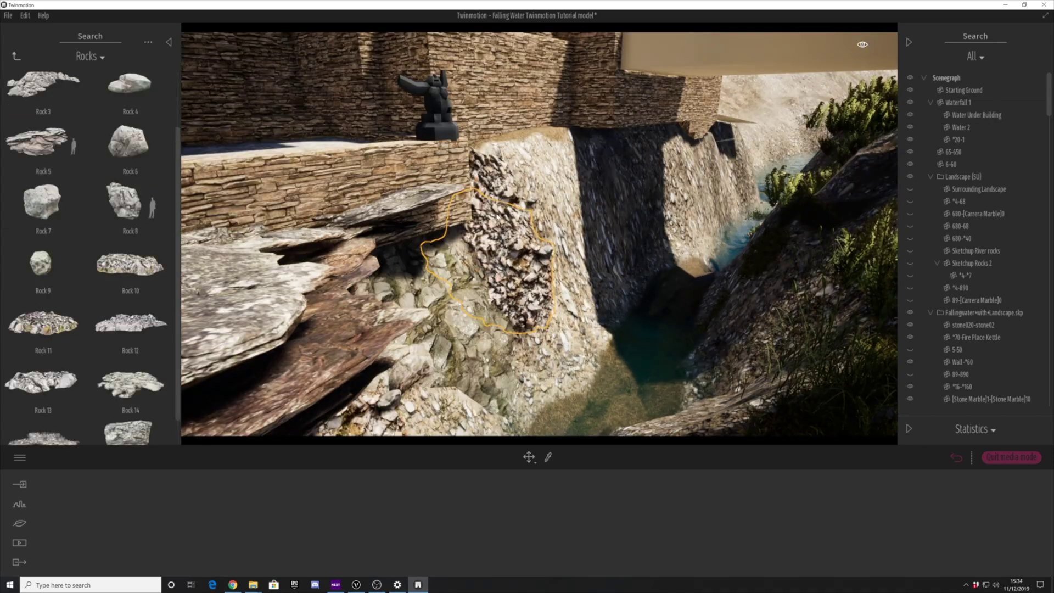
pyautogui.moveTo(43, 324); pyautogui.dragTo(472, 275)
pyautogui.moveTo(130, 323); pyautogui.dragTo(630, 235)
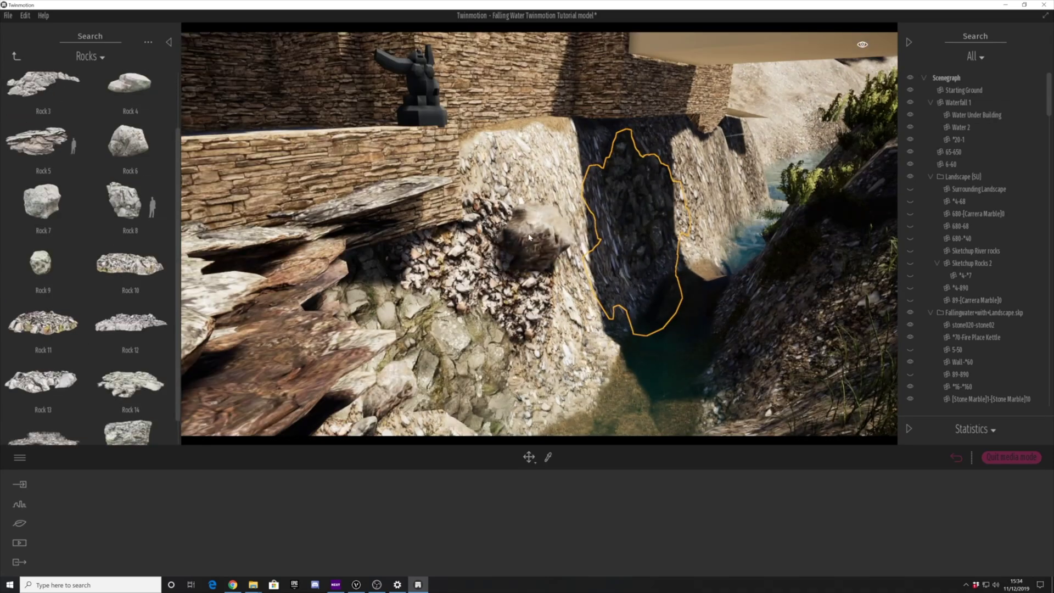
# Add Rock 16, Rock 7 and Rock 3 over the rock clusters on the slope below the statue.
pyautogui.moveTo(128, 434); pyautogui.dragTo(540, 230)
pyautogui.scroll(-1, 129, 407)
pyautogui.scroll(3, 43, 248)
pyautogui.moveTo(43, 248); pyautogui.dragTo(536, 369)
pyautogui.moveTo(536, 370); pyautogui.dragTo(536, 417, button='right')
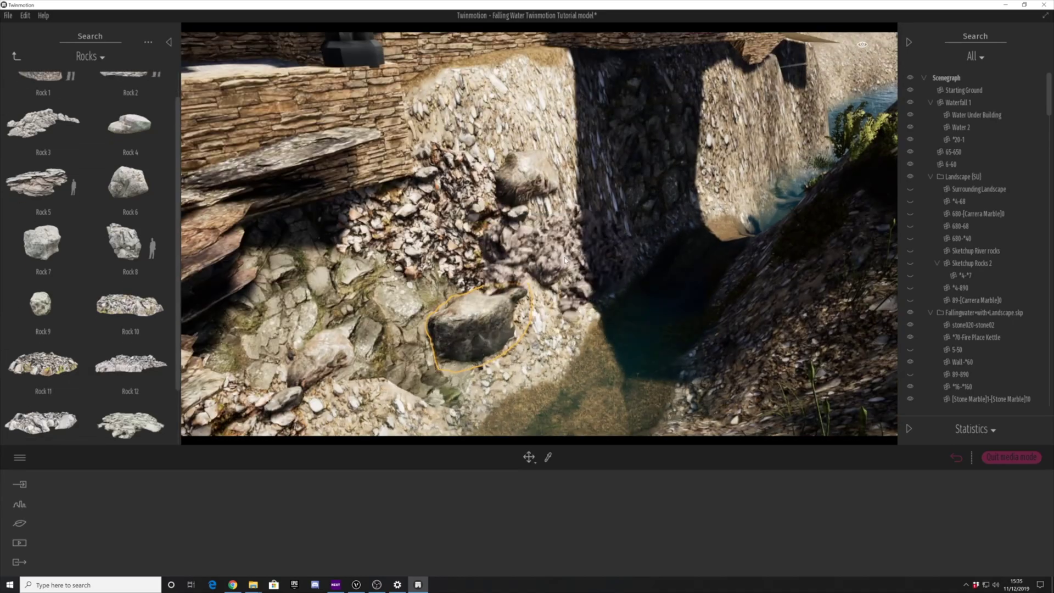
pyautogui.scroll(1, 71, 183)
pyautogui.moveTo(57, 164); pyautogui.dragTo(540, 224)
pyautogui.moveTo(541, 223); pyautogui.dragTo(459, 189, button='right')
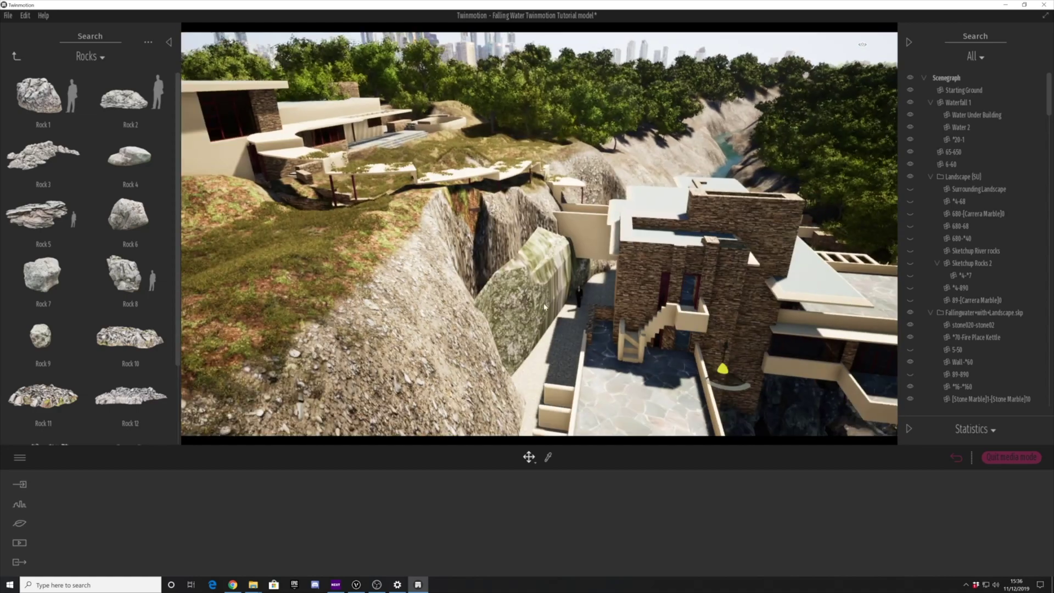
# Raise the terrain in the cliff gap beside the driveway behind the house.
pyautogui.click(20, 503)
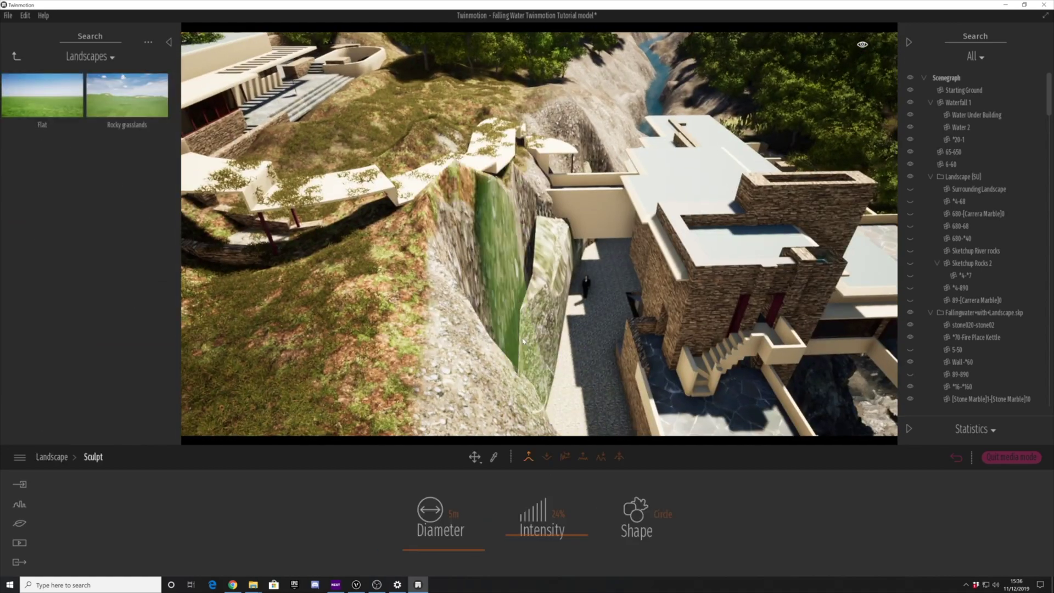
pyautogui.moveTo(522, 341); pyautogui.dragTo(530, 360)
pyautogui.click(475, 457)
# Hide the imported green rock surface 680-890 in the cliff behind the house.
pyautogui.click(506, 254)
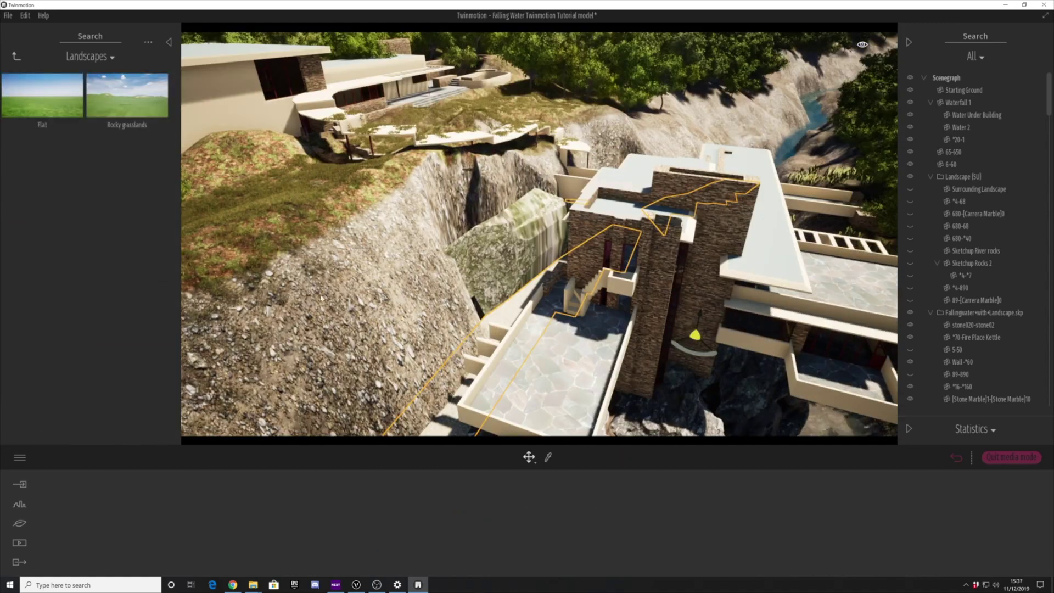
pyautogui.scroll(-8, 959, 316)
pyautogui.scroll(-10, 960, 315)
pyautogui.click(910, 233)
pyautogui.click(911, 147)
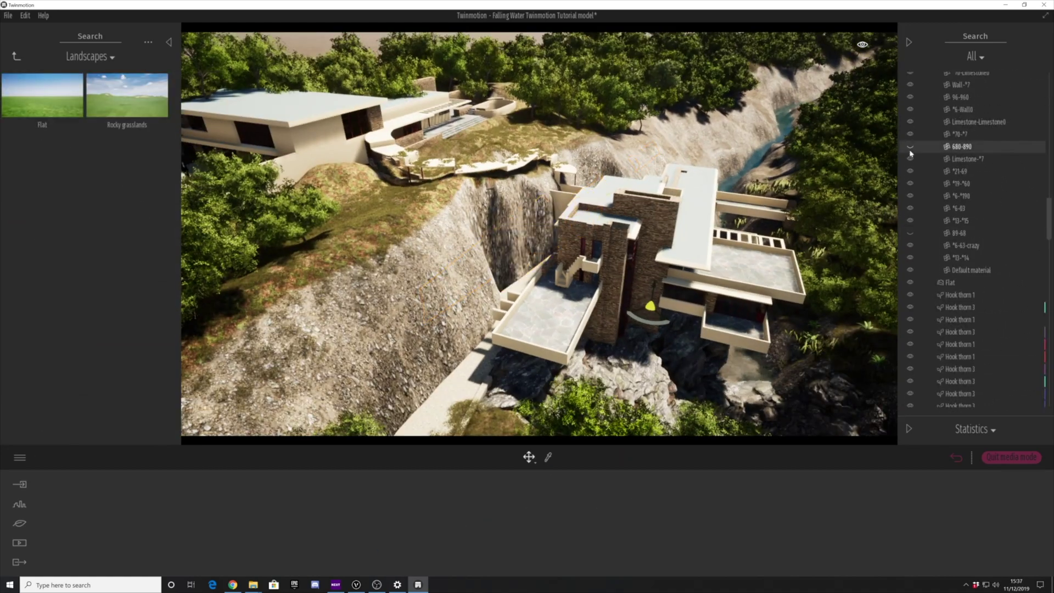
# Raise the Flat landscape at the cliff base beside the driveway and set the sculpt intensity to 12%.
pyautogui.click(950, 282)
pyautogui.click(528, 457)
pyautogui.moveTo(501, 290); pyautogui.dragTo(508, 335)
pyautogui.click(559, 514)
pyautogui.write('12')
pyautogui.press('Return')
# Raise the terrain along the recessed cliff face behind the house to fill the remaining gaps.
pyautogui.moveTo(527, 285); pyautogui.dragTo(511, 263, button='right')
pyautogui.moveTo(488, 296); pyautogui.dragTo(501, 258)
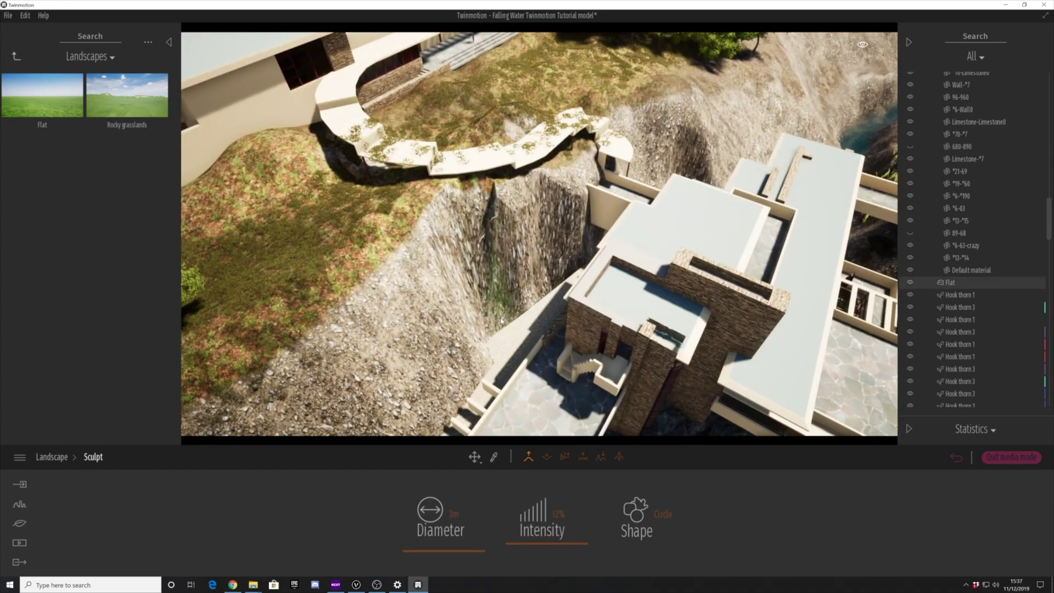
pyautogui.moveTo(501, 258); pyautogui.dragTo(516, 307, button='right')
pyautogui.moveTo(516, 329)
pyautogui.mouseDown()
pyautogui.moveTo(549, 379)
pyautogui.moveTo(553, 313)
pyautogui.mouseUp()
pyautogui.moveTo(549, 307); pyautogui.dragTo(505, 258, button='right')
pyautogui.moveTo(489, 269)
pyautogui.mouseDown()
pyautogui.moveTo(510, 230)
pyautogui.moveTo(498, 219)
pyautogui.mouseUp()
pyautogui.moveTo(498, 220)
pyautogui.mouseDown(button='right')
pyautogui.moveTo(511, 181)
pyautogui.moveTo(549, 263)
pyautogui.mouseUp(button='right')
# Lower the excess terrain on the cliff next to the footbridge connecting to the house.
pyautogui.click(547, 457)
pyautogui.moveTo(618, 219)
pyautogui.mouseDown()
pyautogui.moveTo(625, 237)
pyautogui.moveTo(608, 256)
pyautogui.mouseUp()
pyautogui.moveTo(657, 204); pyautogui.dragTo(538, 247, button='right')
# Place the layered Rock 5 from the rock library at the foot of the cliff beside the driveway.
pyautogui.click(17, 56)
pyautogui.click(127, 155)
pyautogui.moveTo(388, 277); pyautogui.dragTo(340, 258, button='right')
pyautogui.moveTo(27, 216); pyautogui.dragTo(373, 200)
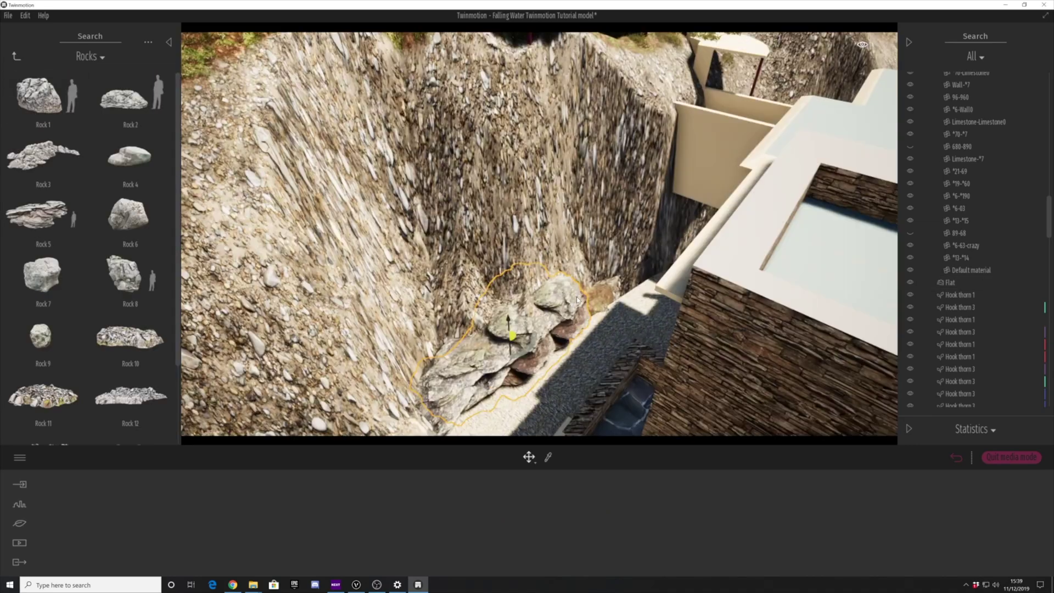
# Resize and reposition the layered Rock 5 along the foot of the cliff beside the driveway.
pyautogui.moveTo(577, 300); pyautogui.dragTo(526, 321, button='right')
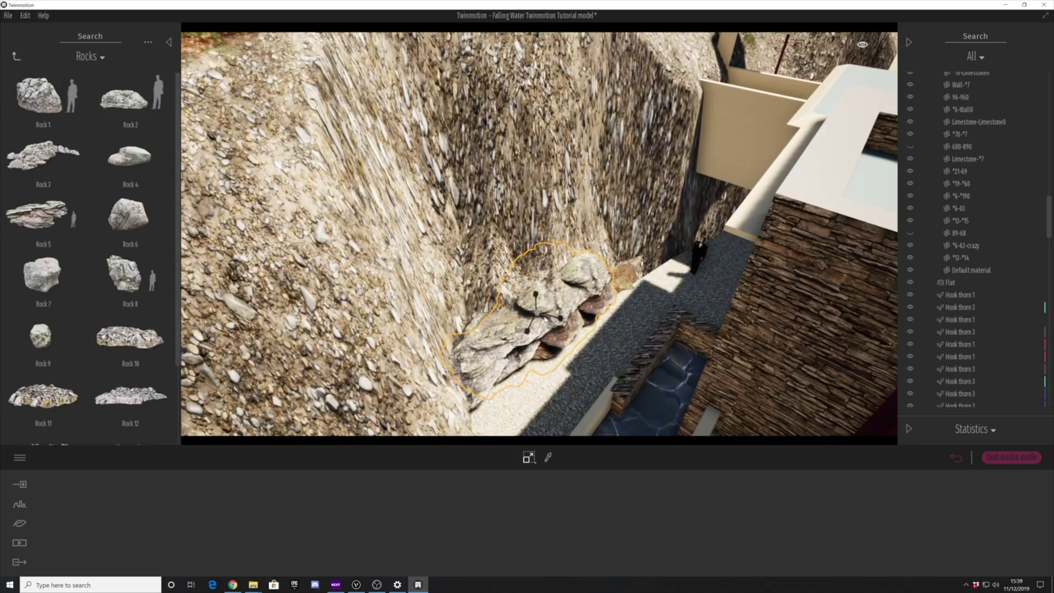
pyautogui.keyDown('shift'); pyautogui.moveTo(526, 324); pyautogui.dragTo(594, 280); pyautogui.keyUp('shift')
pyautogui.moveTo(594, 280); pyautogui.dragTo(604, 285, button='right')
pyautogui.keyDown('shift'); pyautogui.moveTo(604, 286); pyautogui.dragTo(670, 242); pyautogui.keyUp('shift')
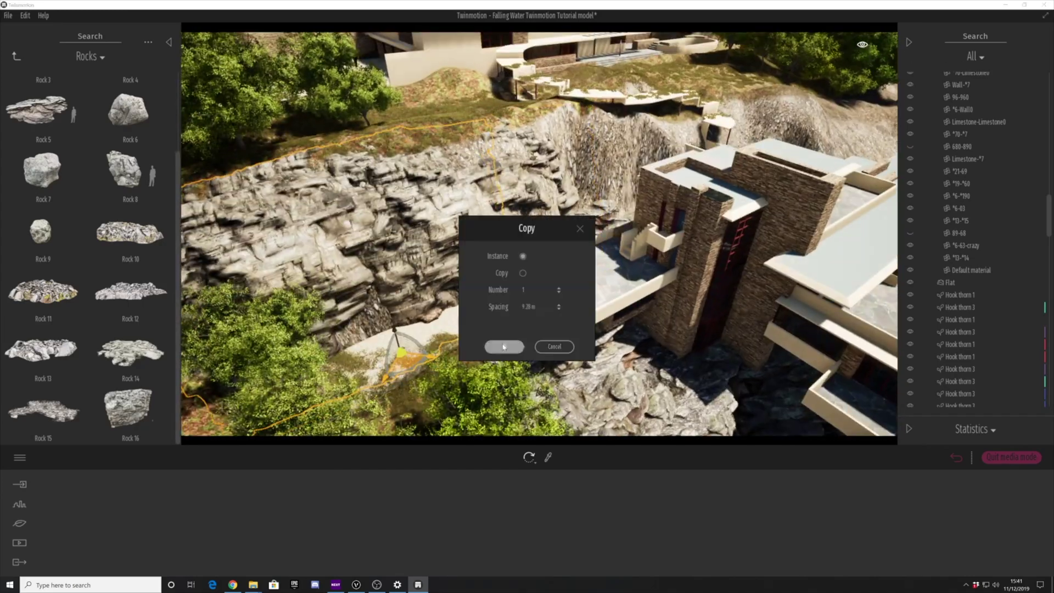
# Create one instance of the large cliff rock and fit it against the cliff face behind the house.
pyautogui.click(501, 347)
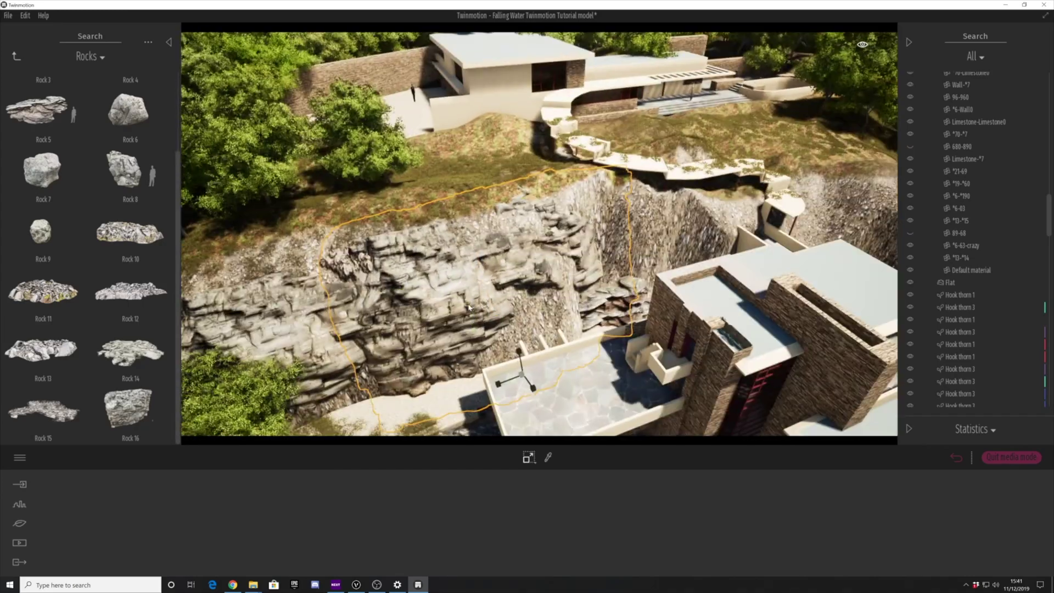
pyautogui.press('space')
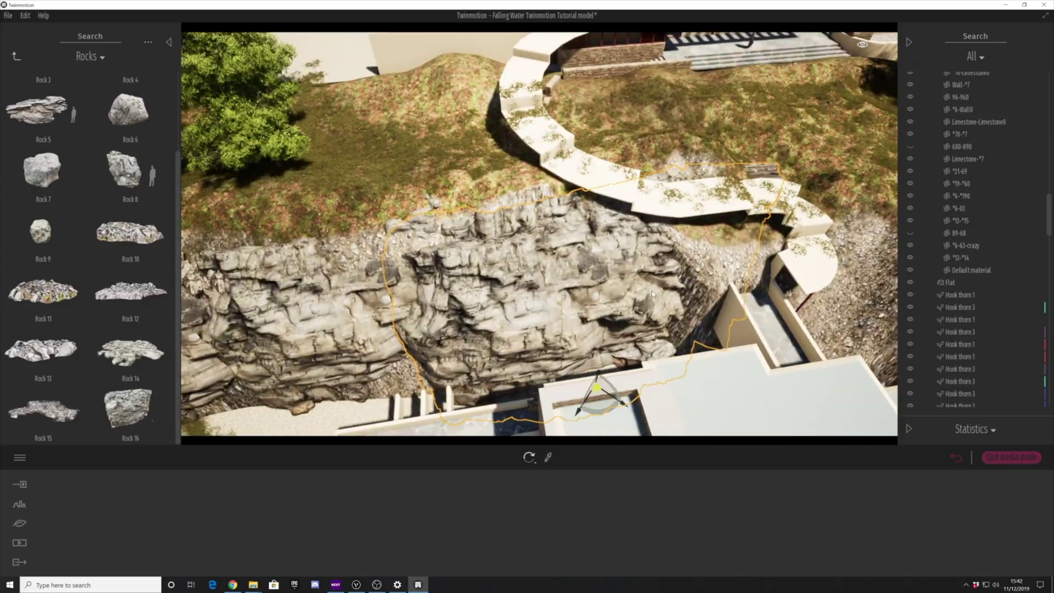
pyautogui.press('space')
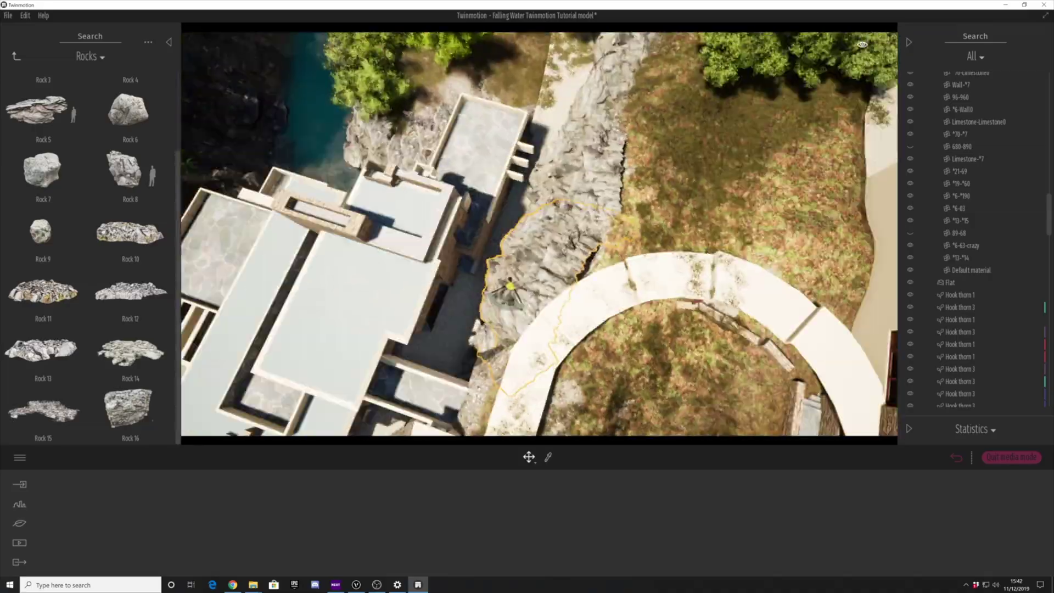
# Lower the terrain at the cliff recess behind the house, next to the footbridge, with the intensity at 12%.
pyautogui.click(19, 523)
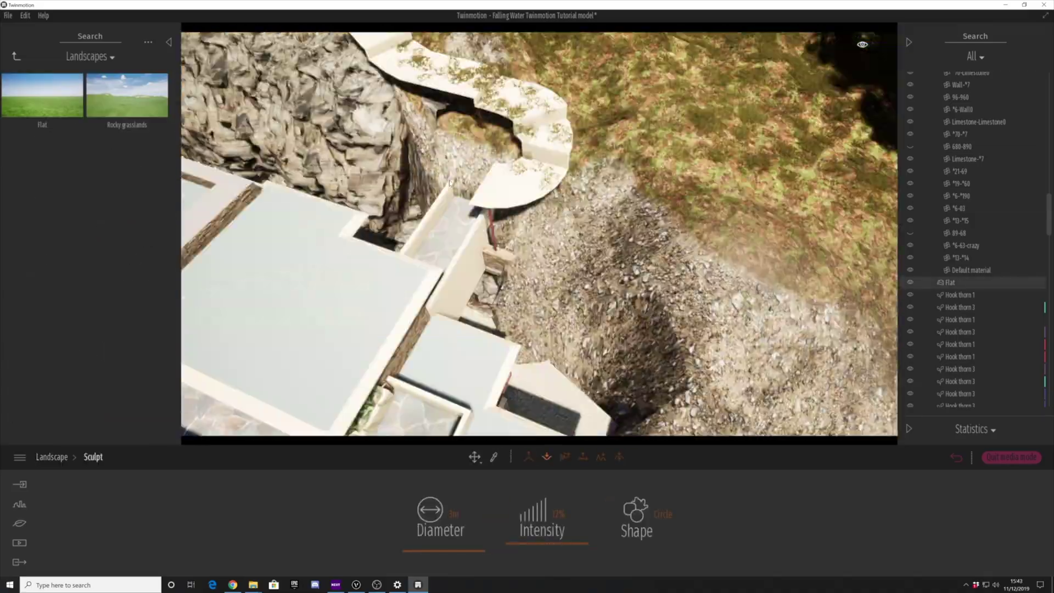
pyautogui.click(557, 388)
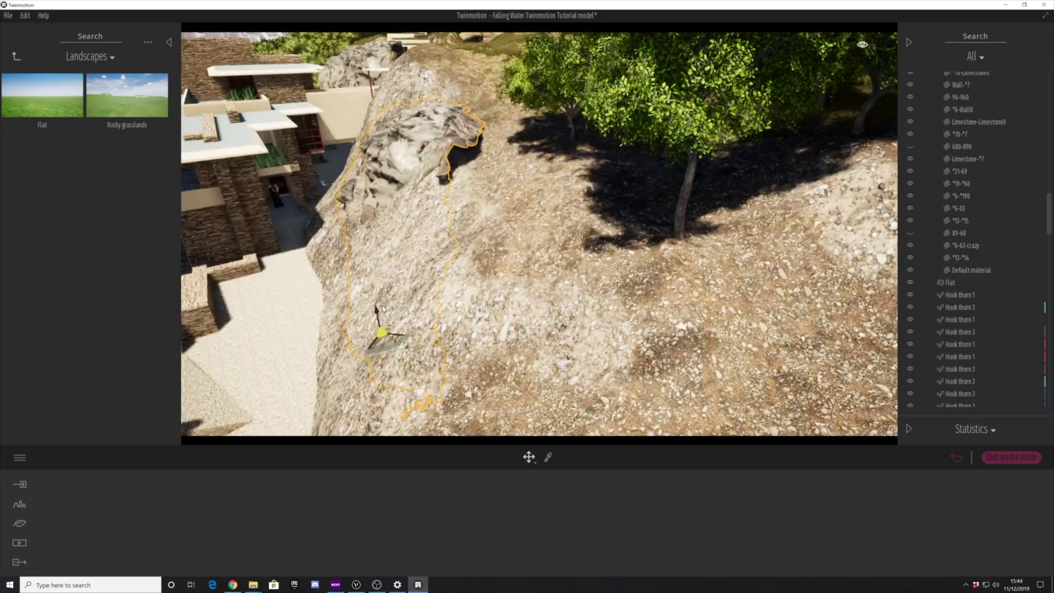
# Reposition the cliff rock on the slope above the driveway and lower the Flat landscape around it with a 3 m brush.
pyautogui.moveTo(379, 365); pyautogui.dragTo(396, 311)
pyautogui.click(950, 282)
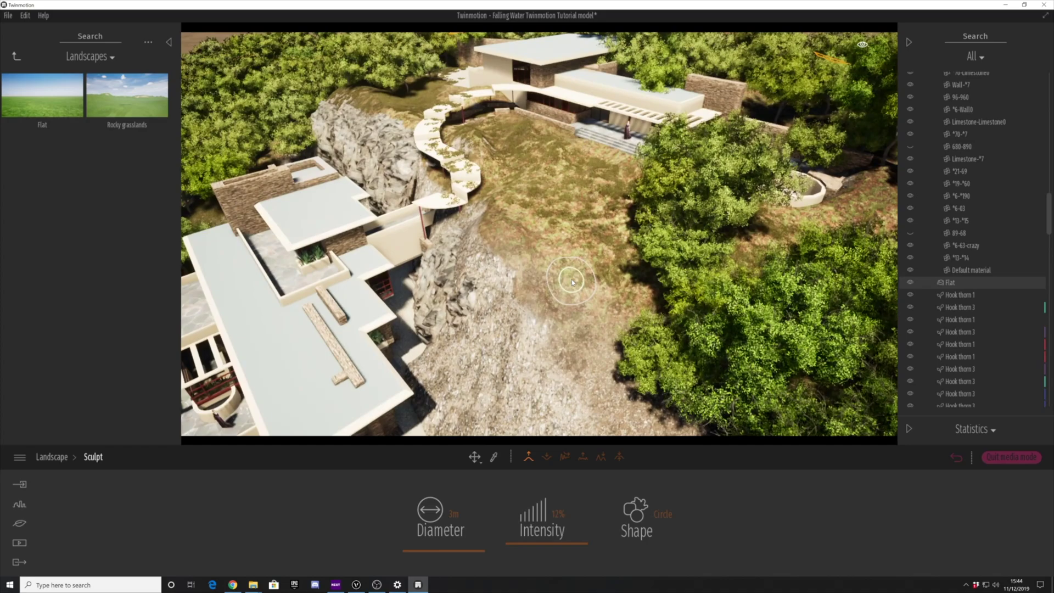
pyautogui.click(547, 457)
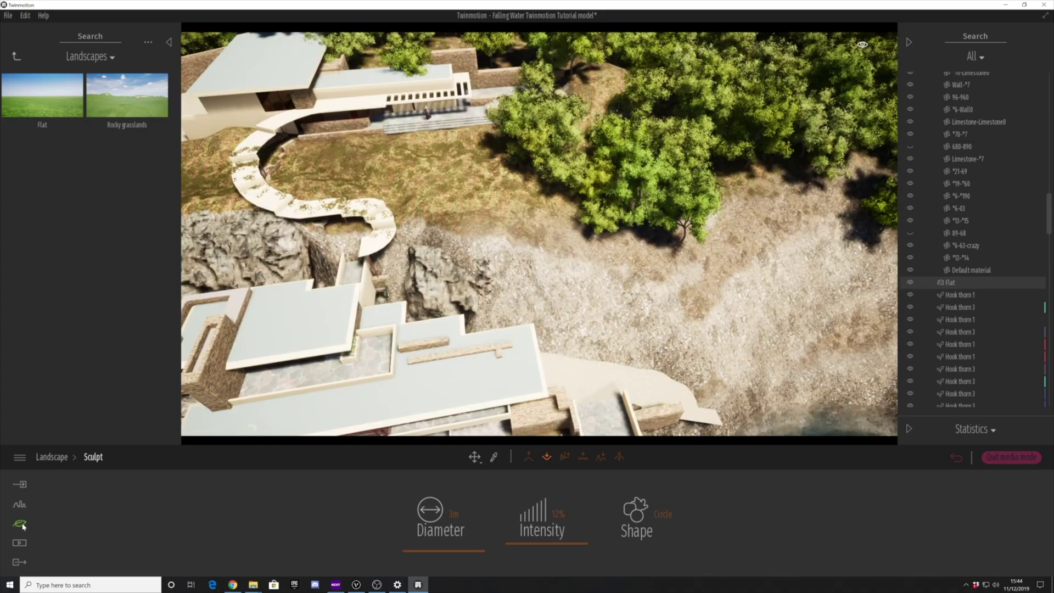
# Erase the Long grass 04 growing over the curved walkway using a 2 m brush diameter.
pyautogui.click(20, 523)
pyautogui.click(697, 498)
pyautogui.click(583, 457)
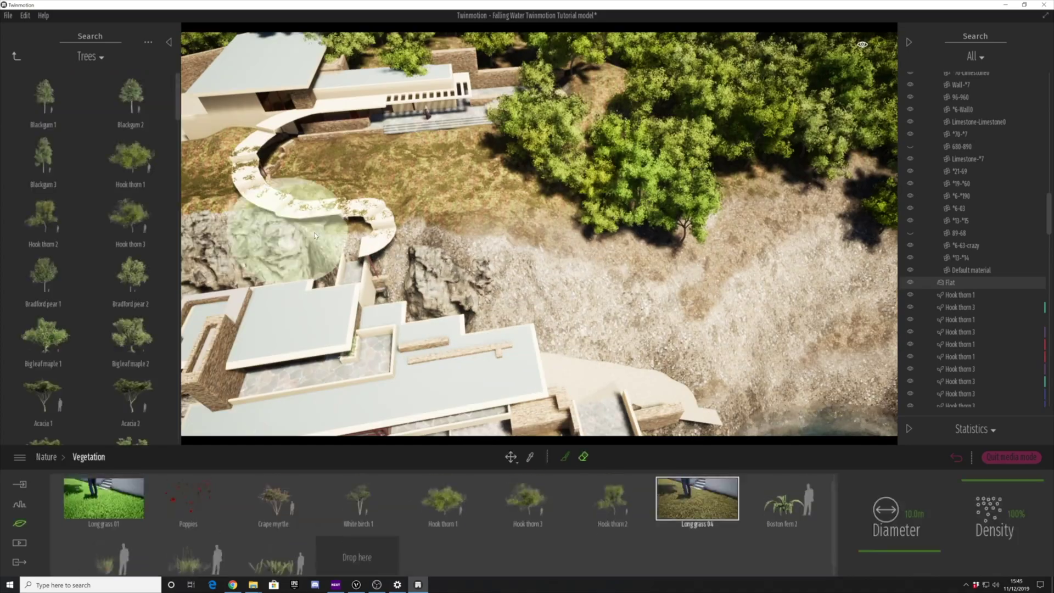
pyautogui.click(895, 515)
pyautogui.write('2')
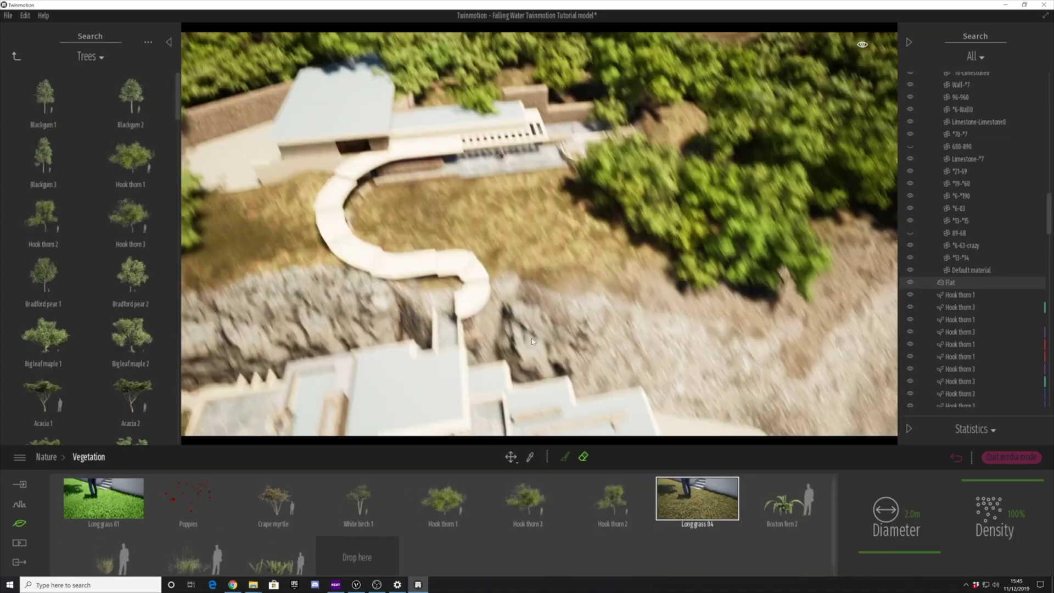
pyautogui.click(511, 457)
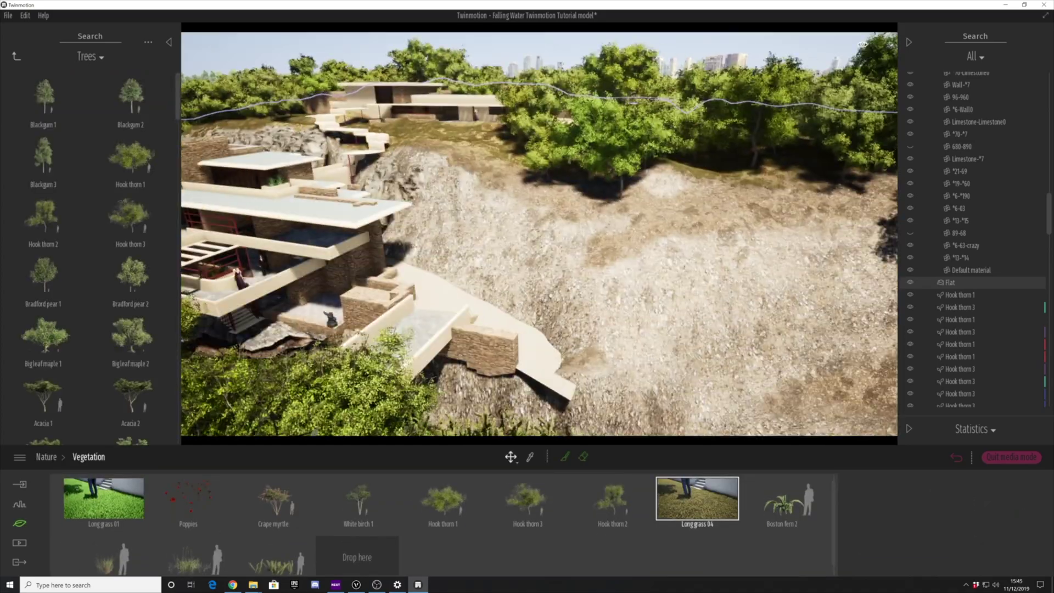
# Rotate the cliff rock on the slope beyond the end of the driveway to follow the river channel.
pyautogui.click(586, 415)
pyautogui.moveTo(586, 414); pyautogui.dragTo(565, 403)
pyautogui.keyDown('shift'); pyautogui.moveTo(565, 403); pyautogui.dragTo(472, 329, button='middle'); pyautogui.keyUp('shift')
pyautogui.press('Tab')
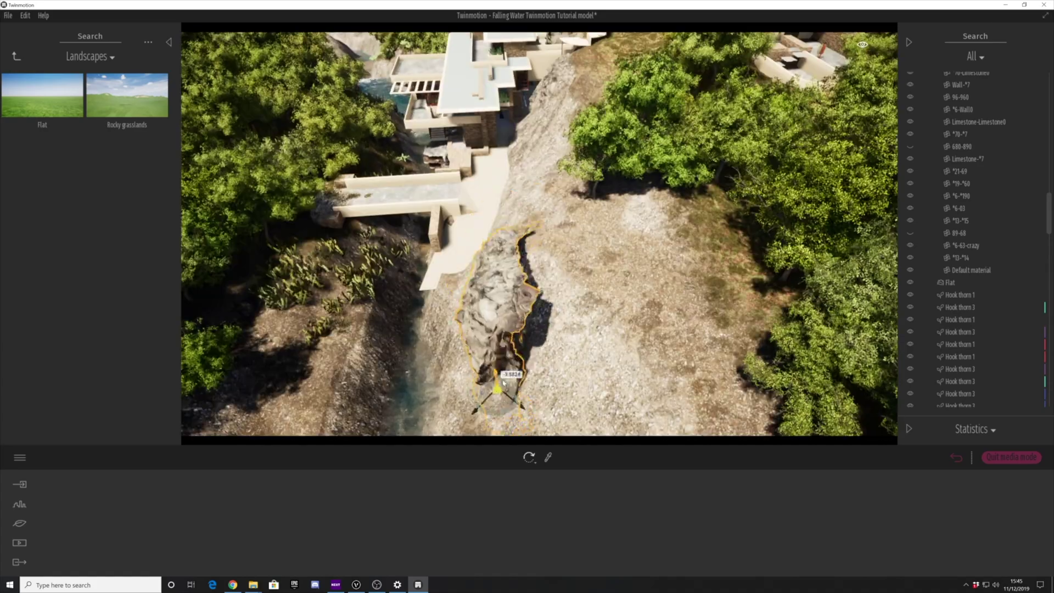
pyautogui.moveTo(502, 387); pyautogui.dragTo(509, 380)
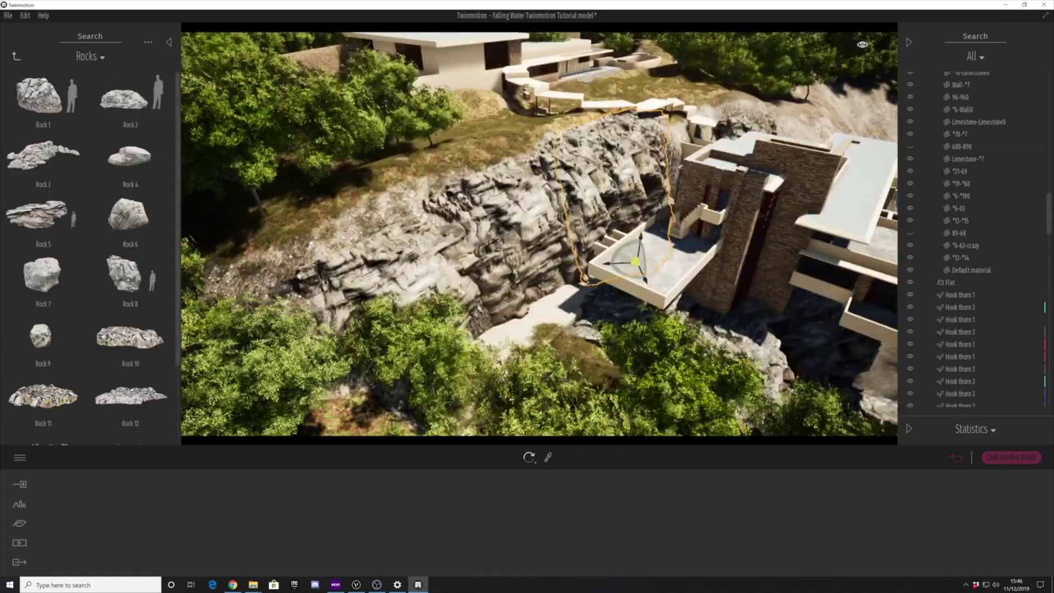
# Adjust the orientation and position of the cliff rock beside the house terrace to fit the rock face.
pyautogui.moveTo(463, 233); pyautogui.dragTo(451, 237)
pyautogui.keyDown('shift'); pyautogui.moveTo(240, 164); pyautogui.dragTo(593, 307); pyautogui.keyUp('shift')
pyautogui.click(555, 348)
pyautogui.moveTo(612, 244); pyautogui.dragTo(613, 253)
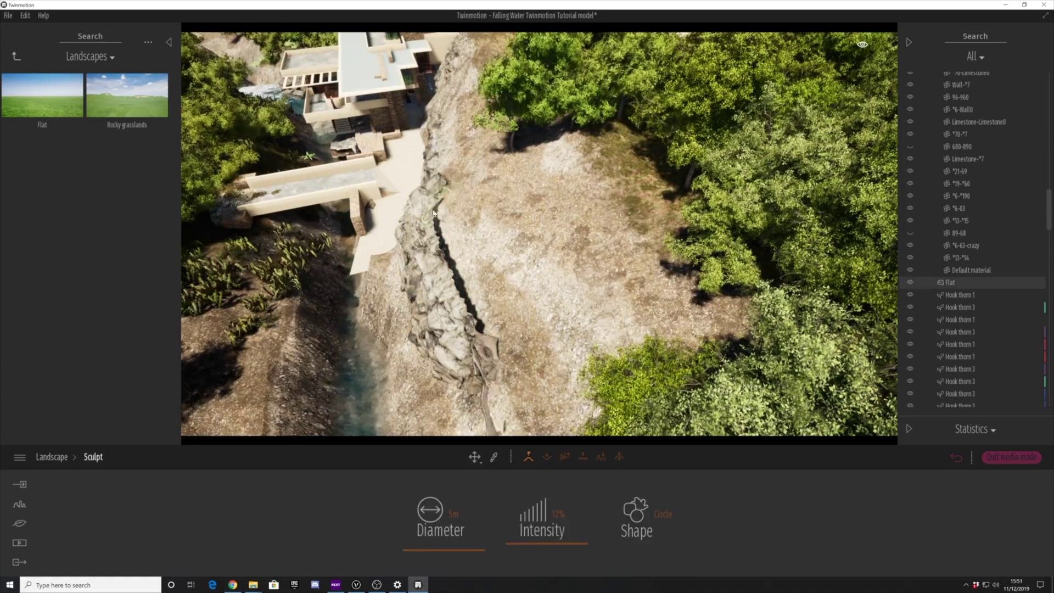
# Raise the terrain with a 5 m brush to close the gap behind the rocks beyond the driveway.
pyautogui.moveTo(482, 321); pyautogui.dragTo(479, 236)
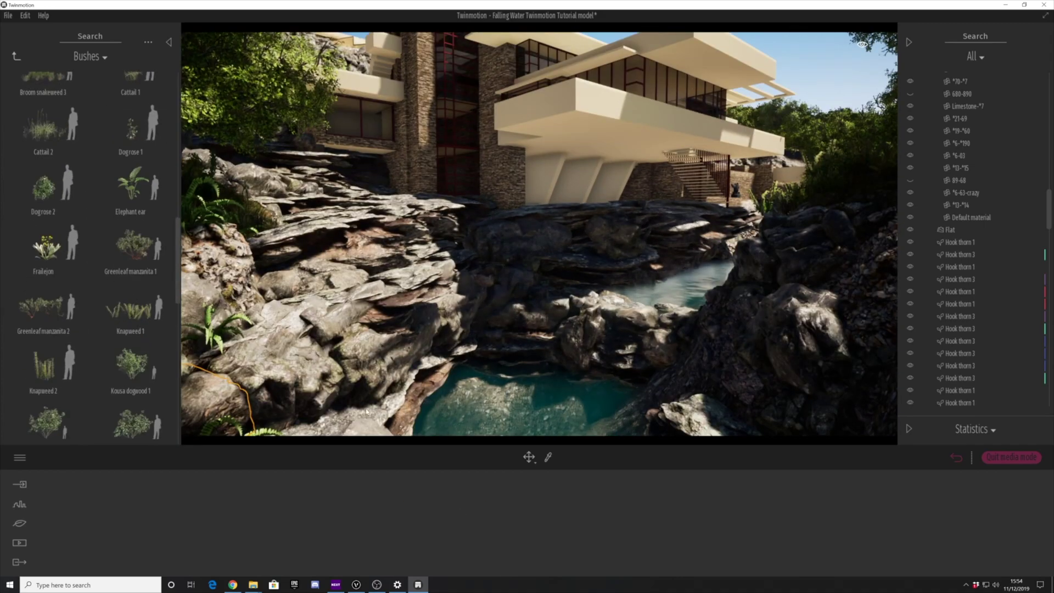
# Place Knapweed 1 among the sunlit bank rocks and choose Lotus 2 from the bush library.
pyautogui.click(128, 319)
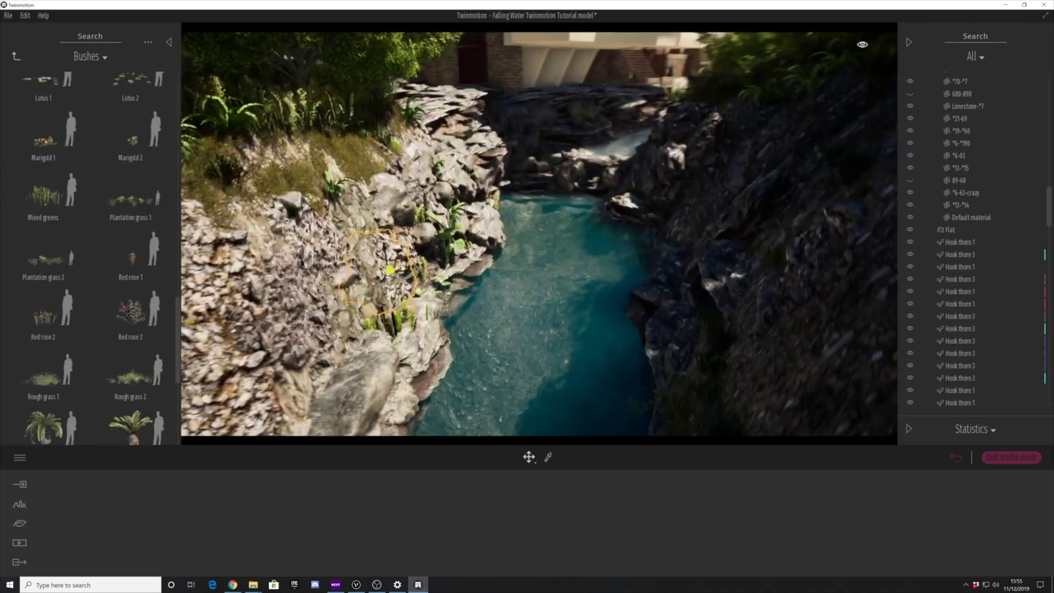
pyautogui.click(131, 82)
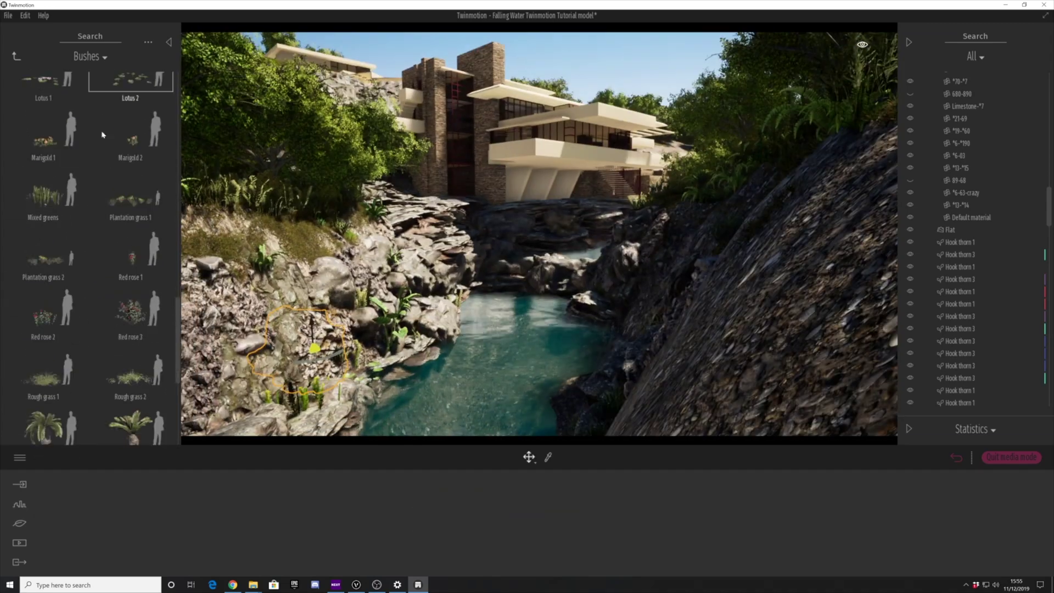
pyautogui.scroll(-2, 83, 263)
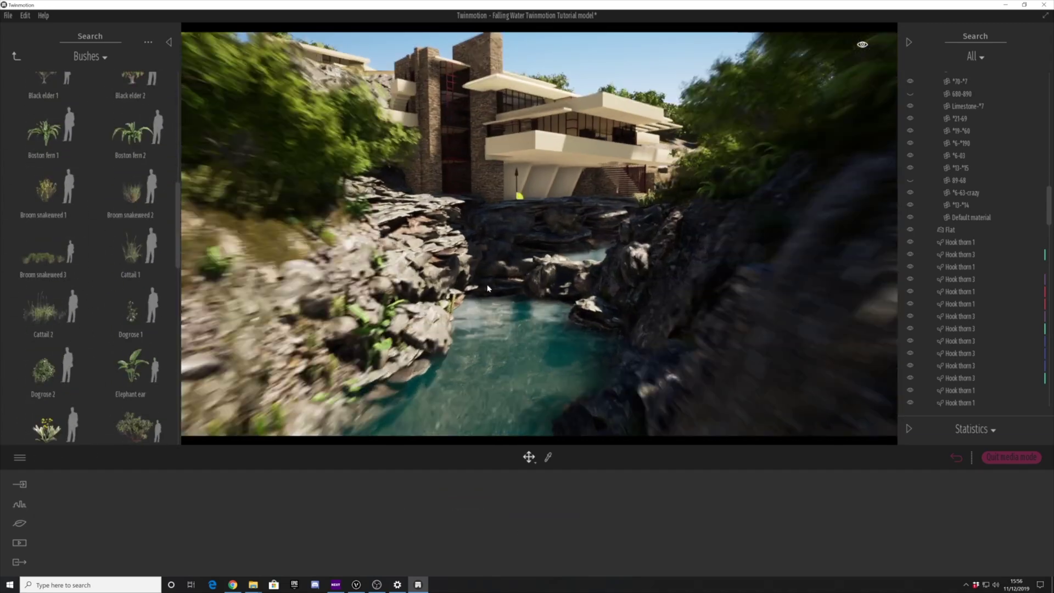
# Place Broom snakeweed 1 on the shaded bank of the pool and delete the Knapweed 1 plant there.
pyautogui.moveTo(44, 190); pyautogui.dragTo(577, 354)
pyautogui.press('Escape')
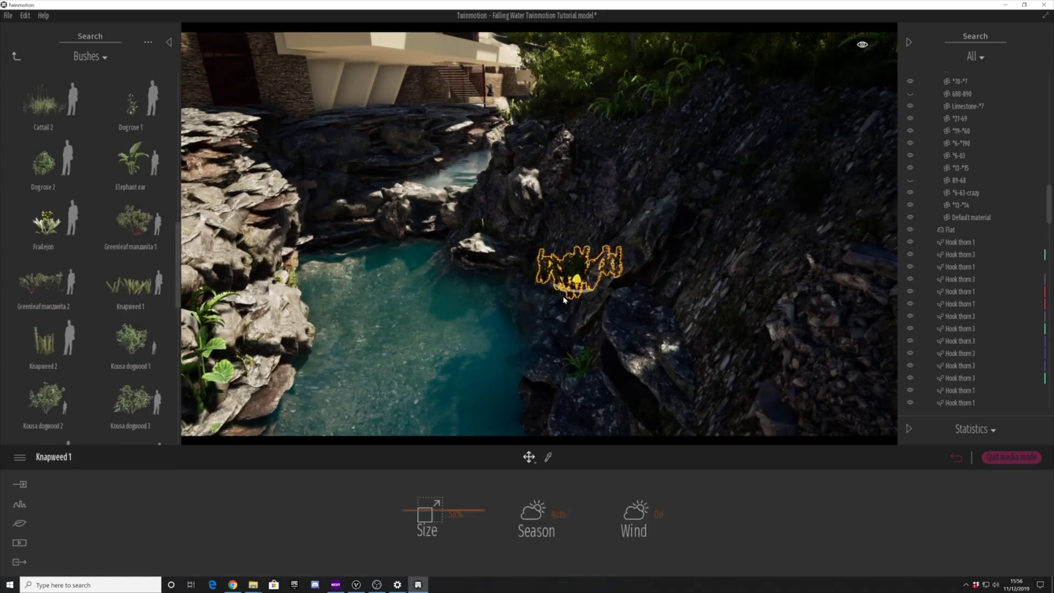
pyautogui.press('Delete')
pyautogui.scroll(-2, 70, 316)
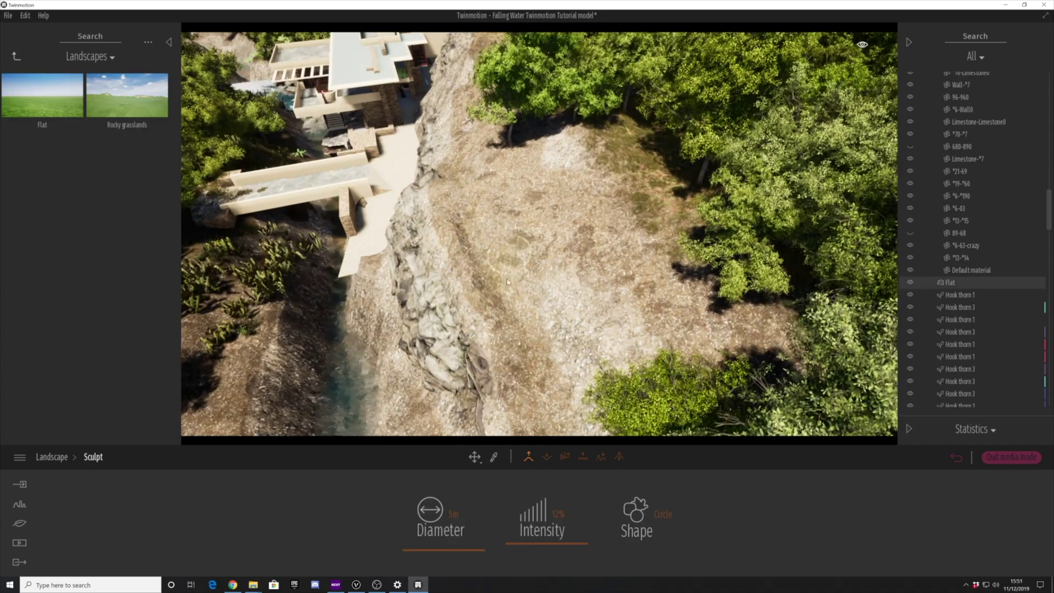
# Reshape and raise the Flat landscape along the riverbank past the driveway rocks with a 5 m brush.
pyautogui.click(582, 457)
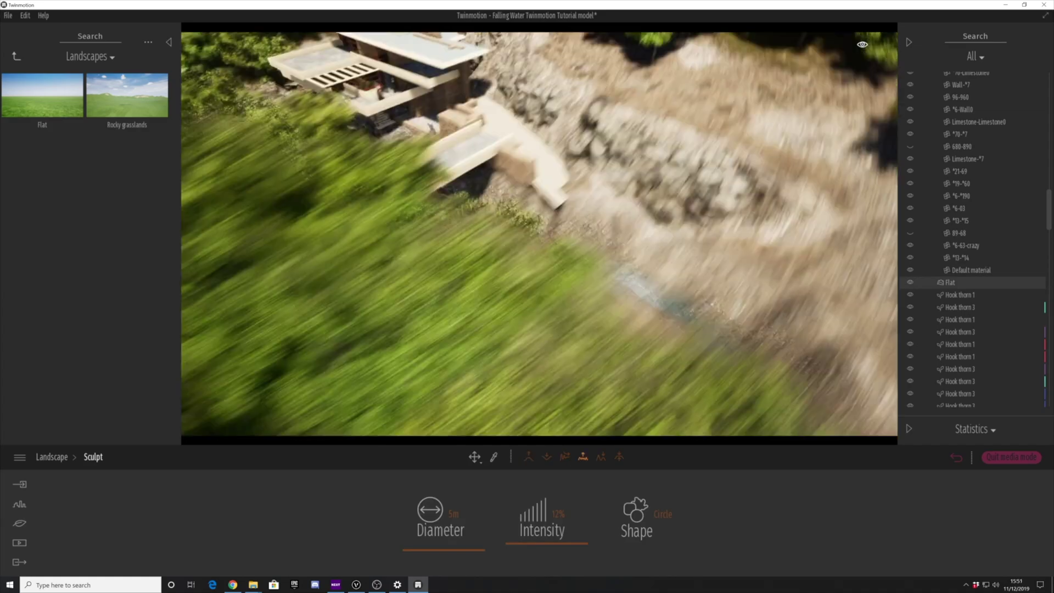
pyautogui.click(528, 456)
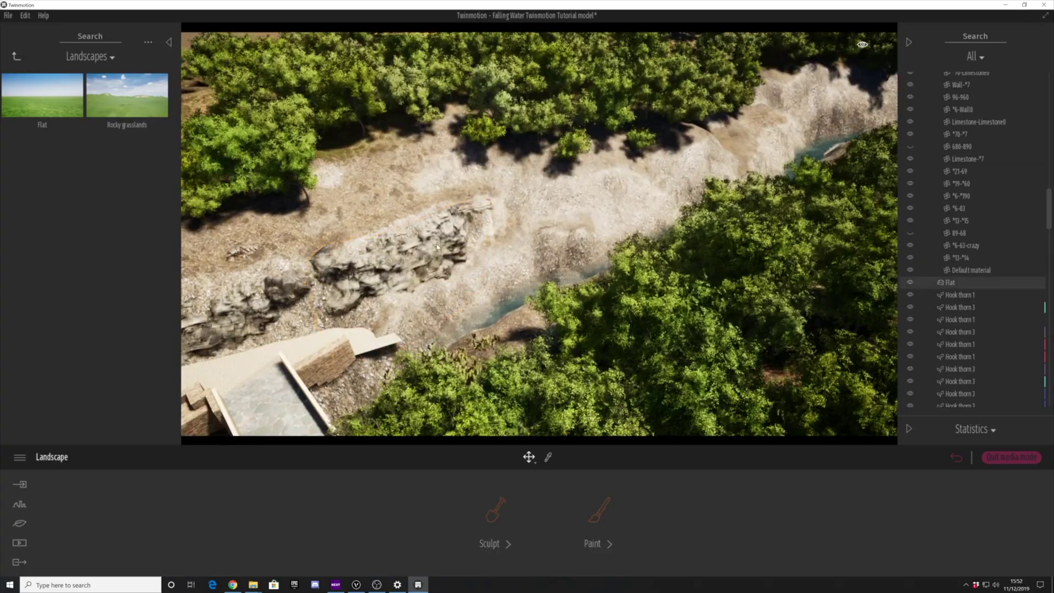
pyautogui.click(525, 280)
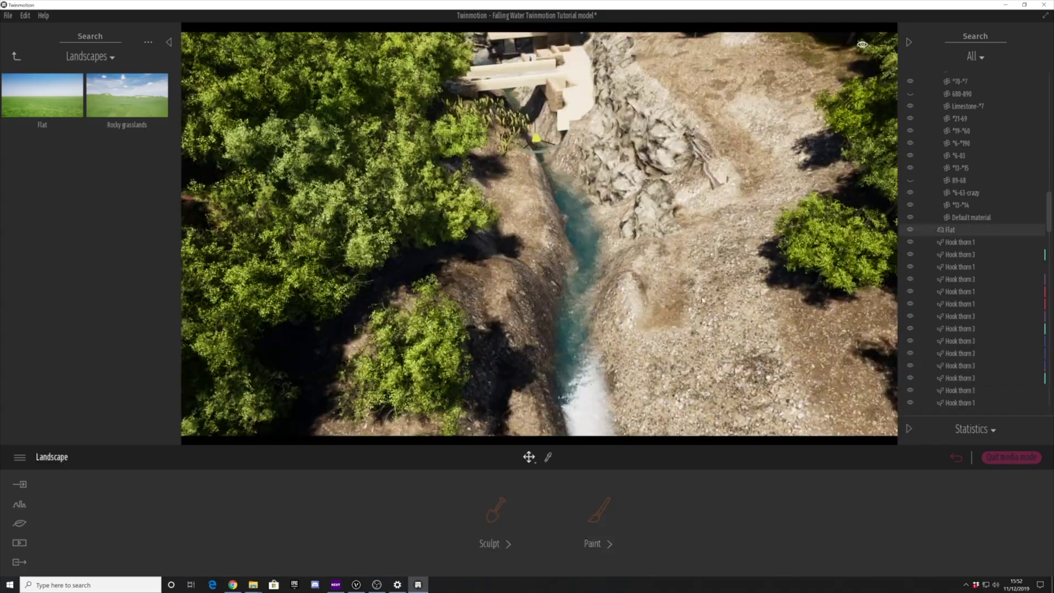
pyautogui.click(501, 505)
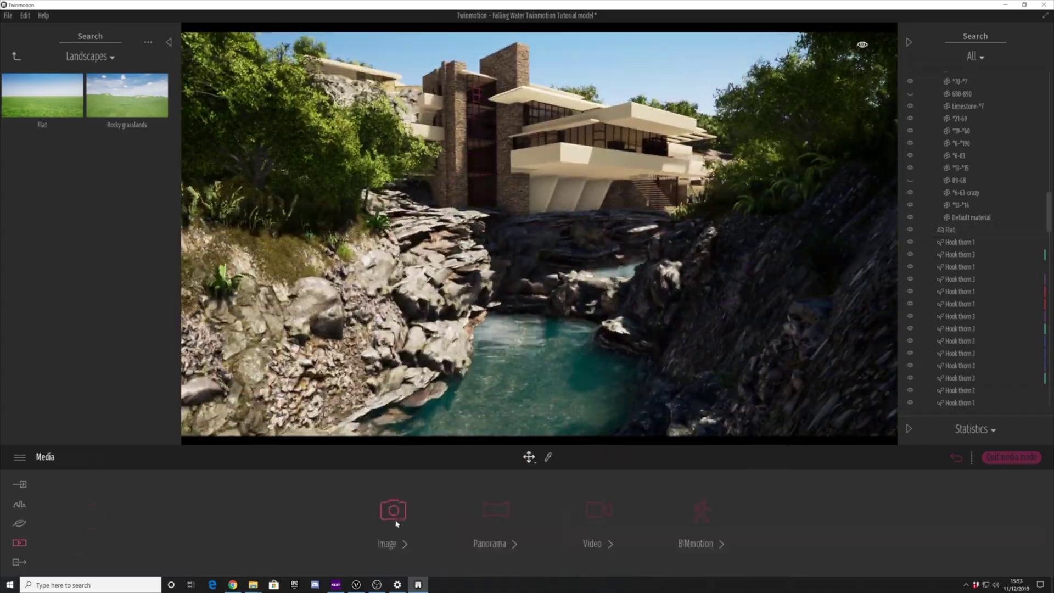
# Switch to the Image 02 view and place plants, including Knapweed 1, among the rocks of the sunlit bank.
pyautogui.click(395, 521)
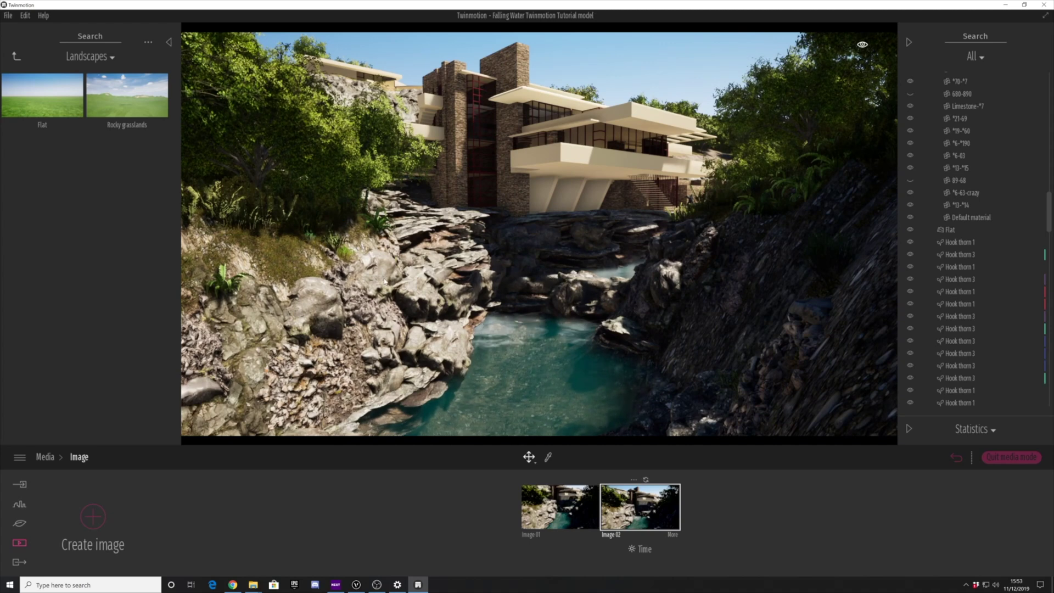
pyautogui.moveTo(40, 335); pyautogui.dragTo(354, 356)
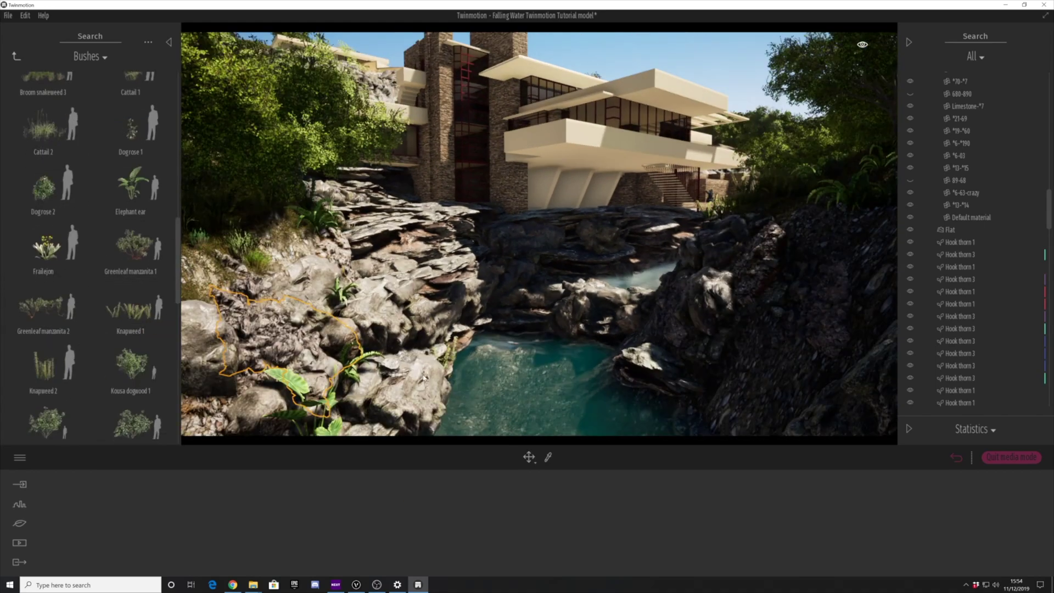
pyautogui.moveTo(130, 312); pyautogui.dragTo(295, 336)
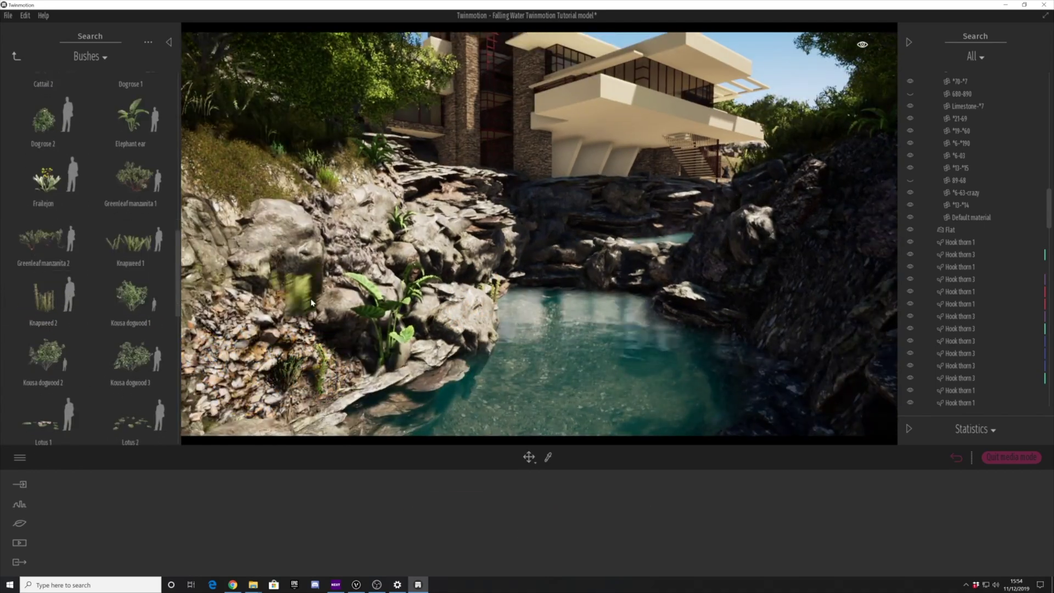